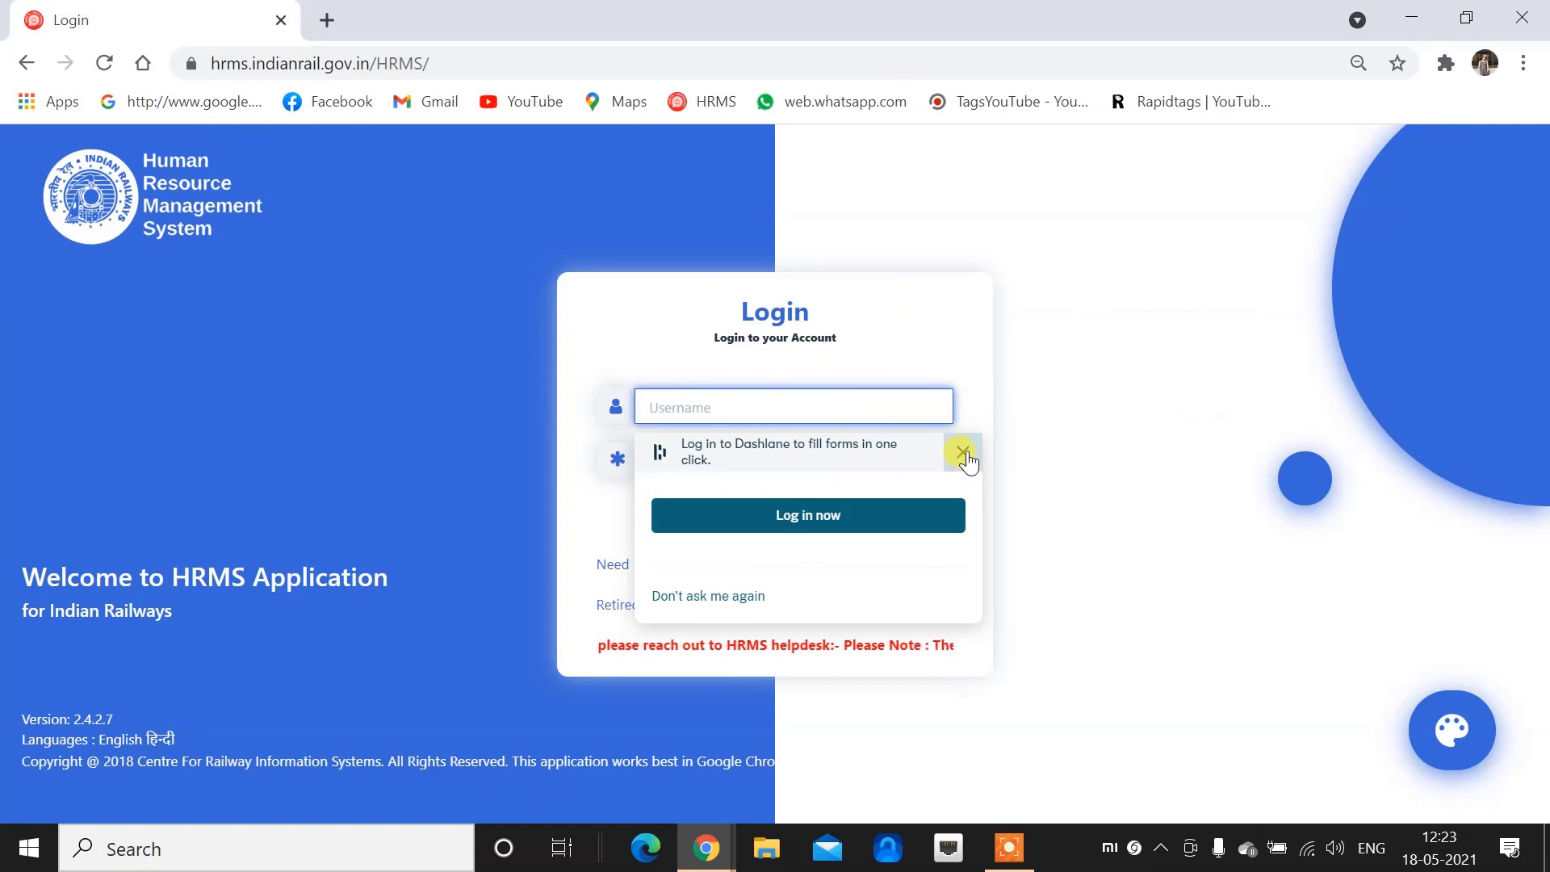
# Sign in with the dealing clerk's username and password, re-entering them after the first attempt fails
pyautogui.click(962, 451)
pyautogui.click(843, 405)
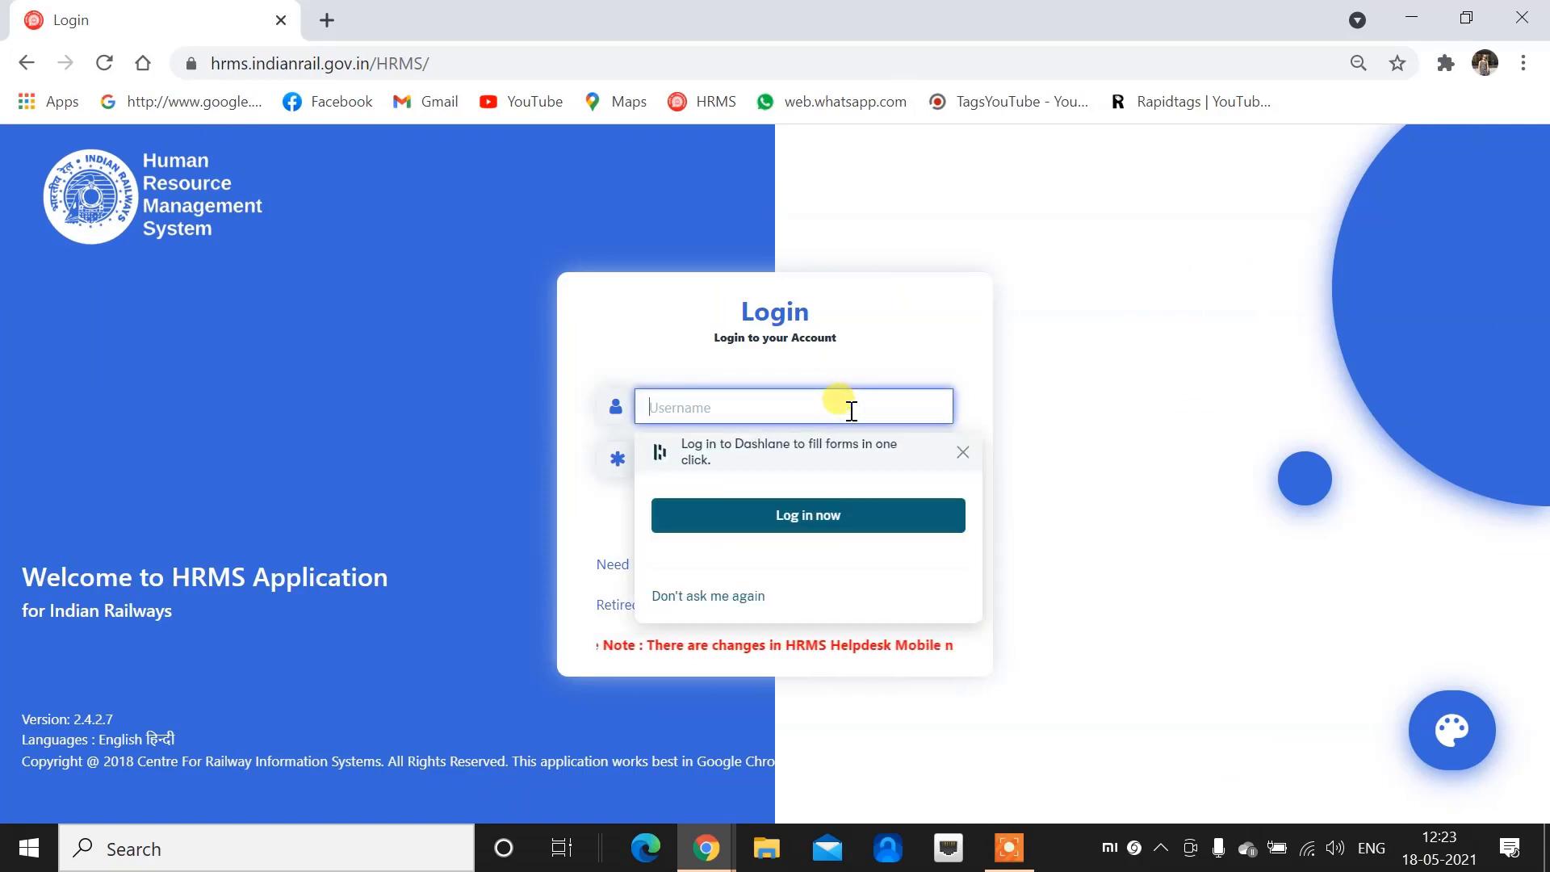
pyautogui.press('Tab')
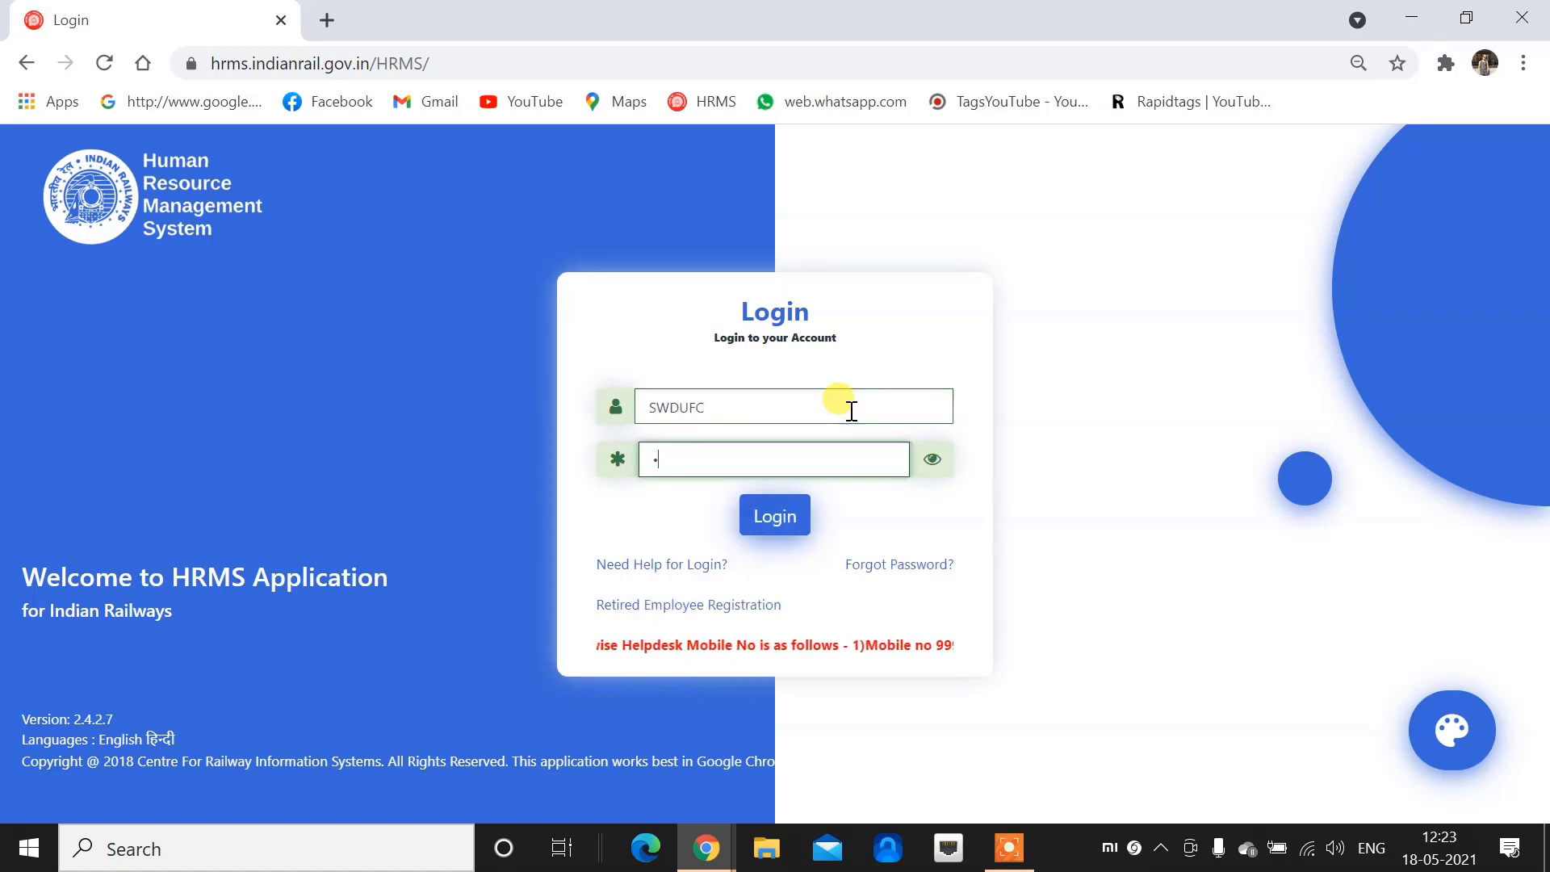
pyautogui.press('Return')
pyautogui.click(717, 452)
pyautogui.write('sWDUFC')
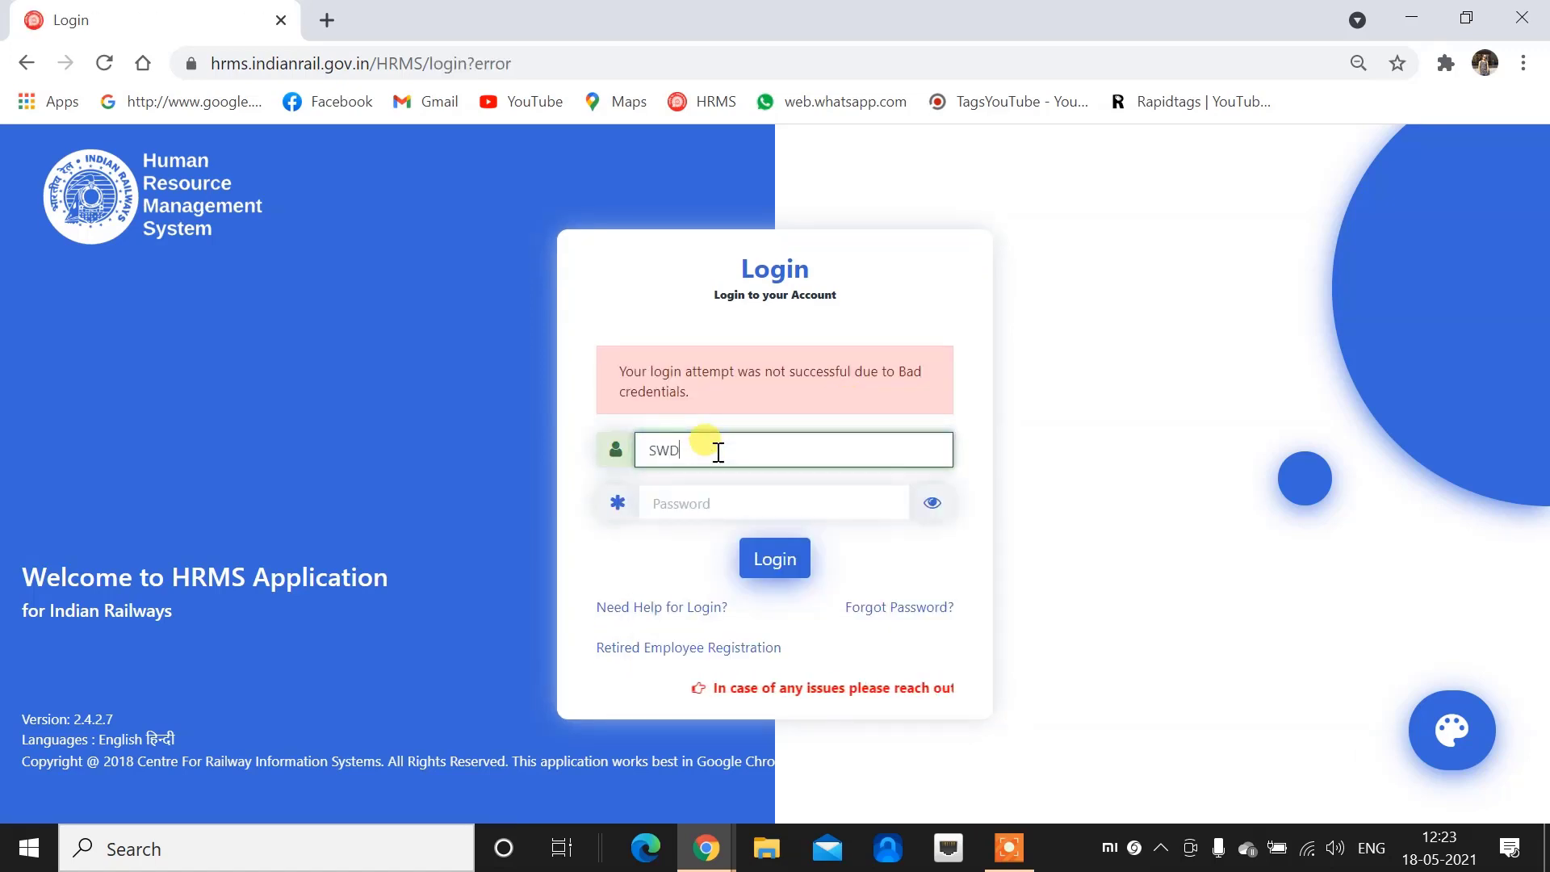
pyautogui.press('Tab')
pyautogui.write('••••••••')
pyautogui.press('Return')
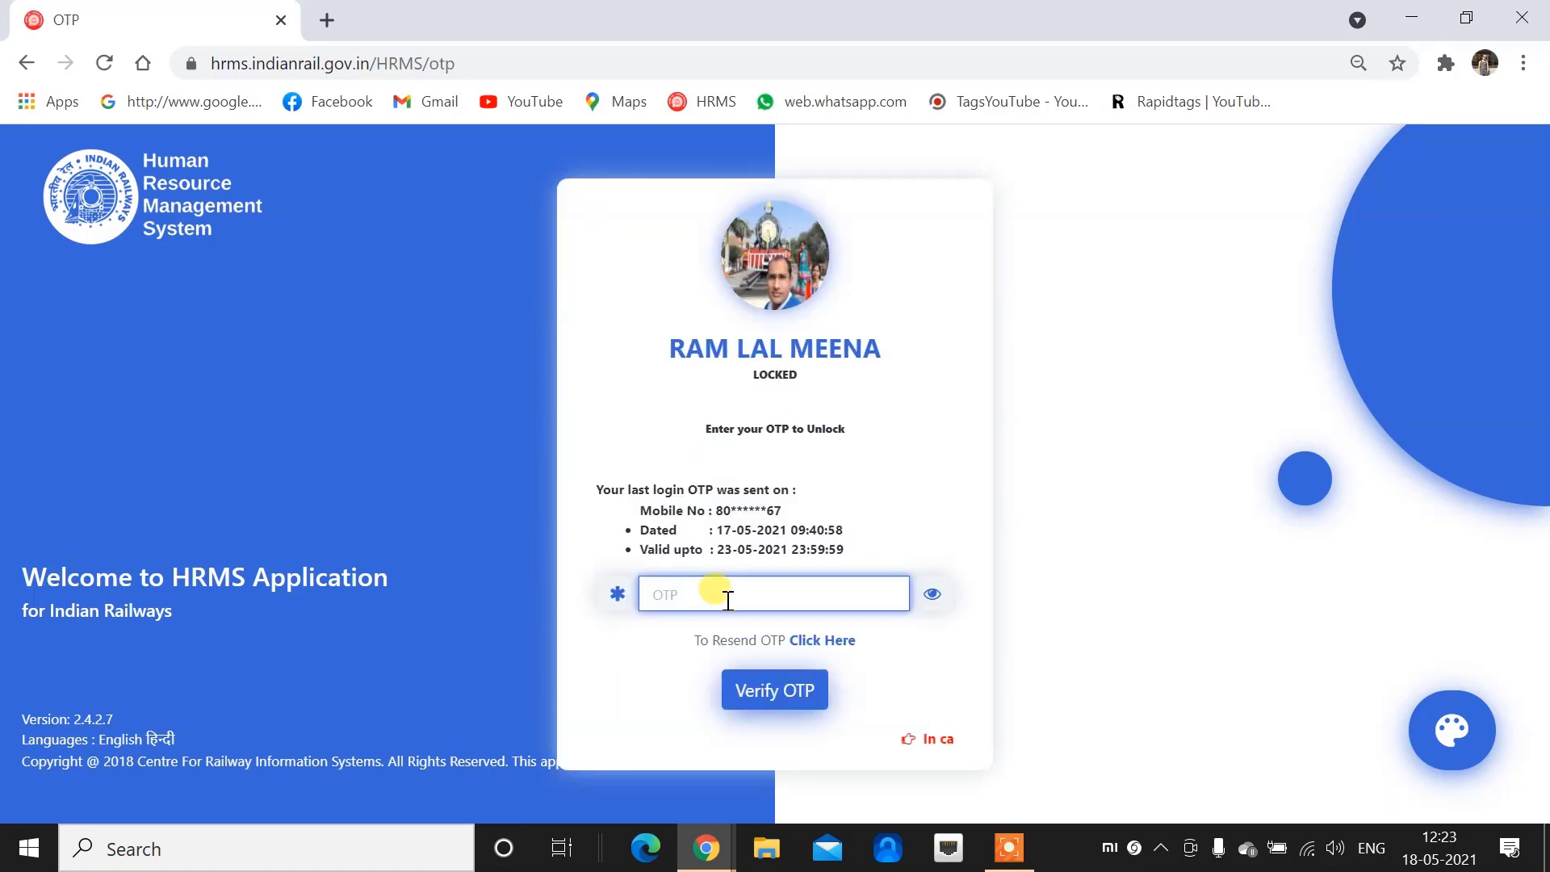
# Verify the OTP and confirm the Role list stays on DC
pyautogui.write('•••')
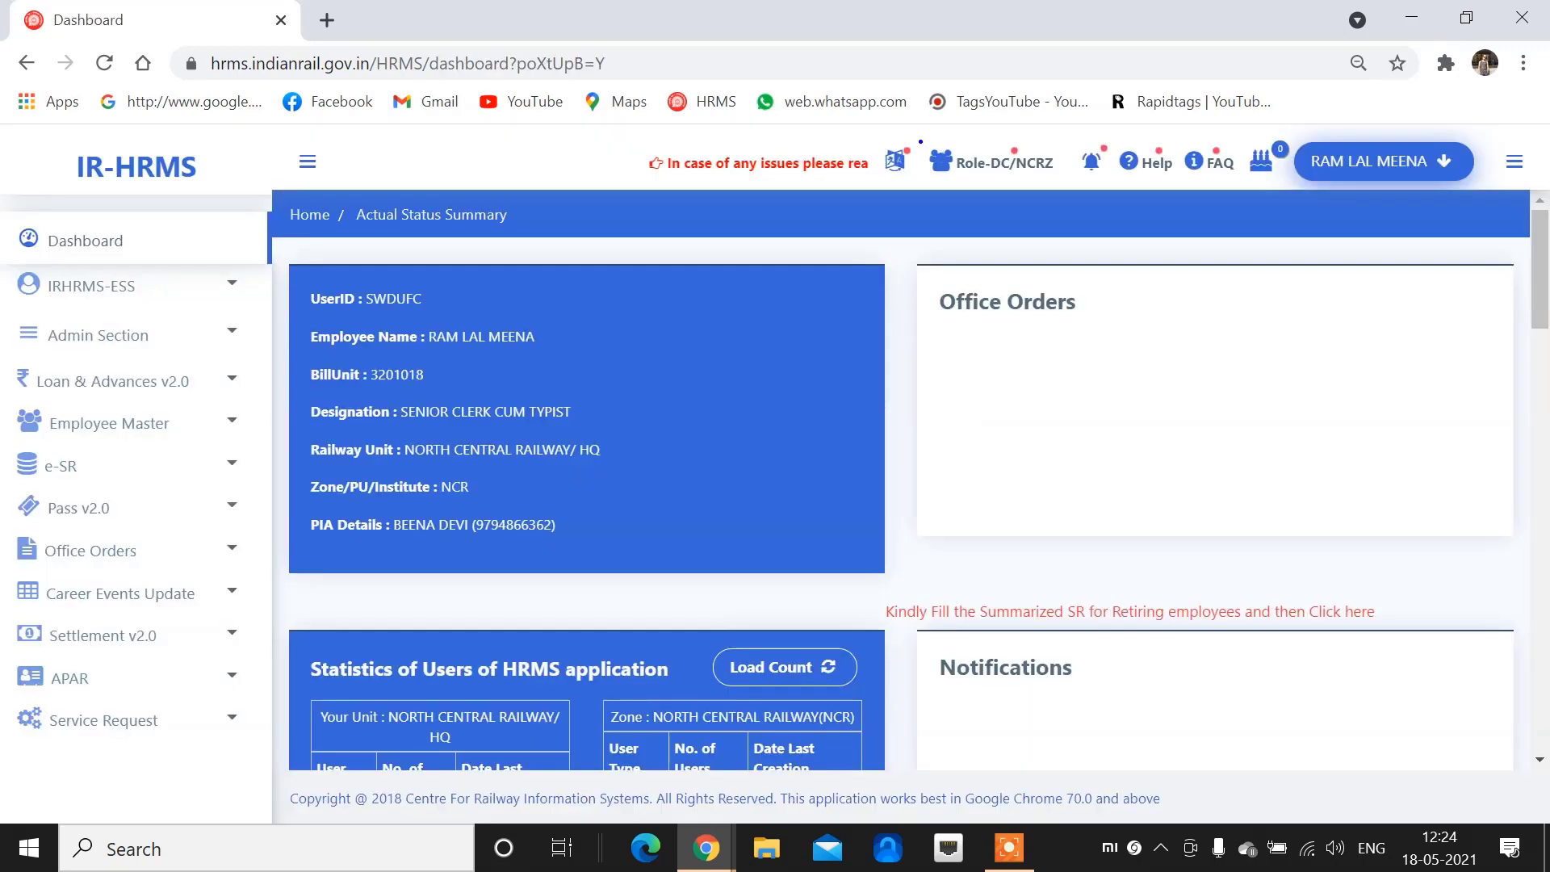
pyautogui.moveTo(920, 141)
pyautogui.mouseDown()
pyautogui.moveTo(951, 179)
pyautogui.moveTo(1079, 187)
pyautogui.mouseUp()
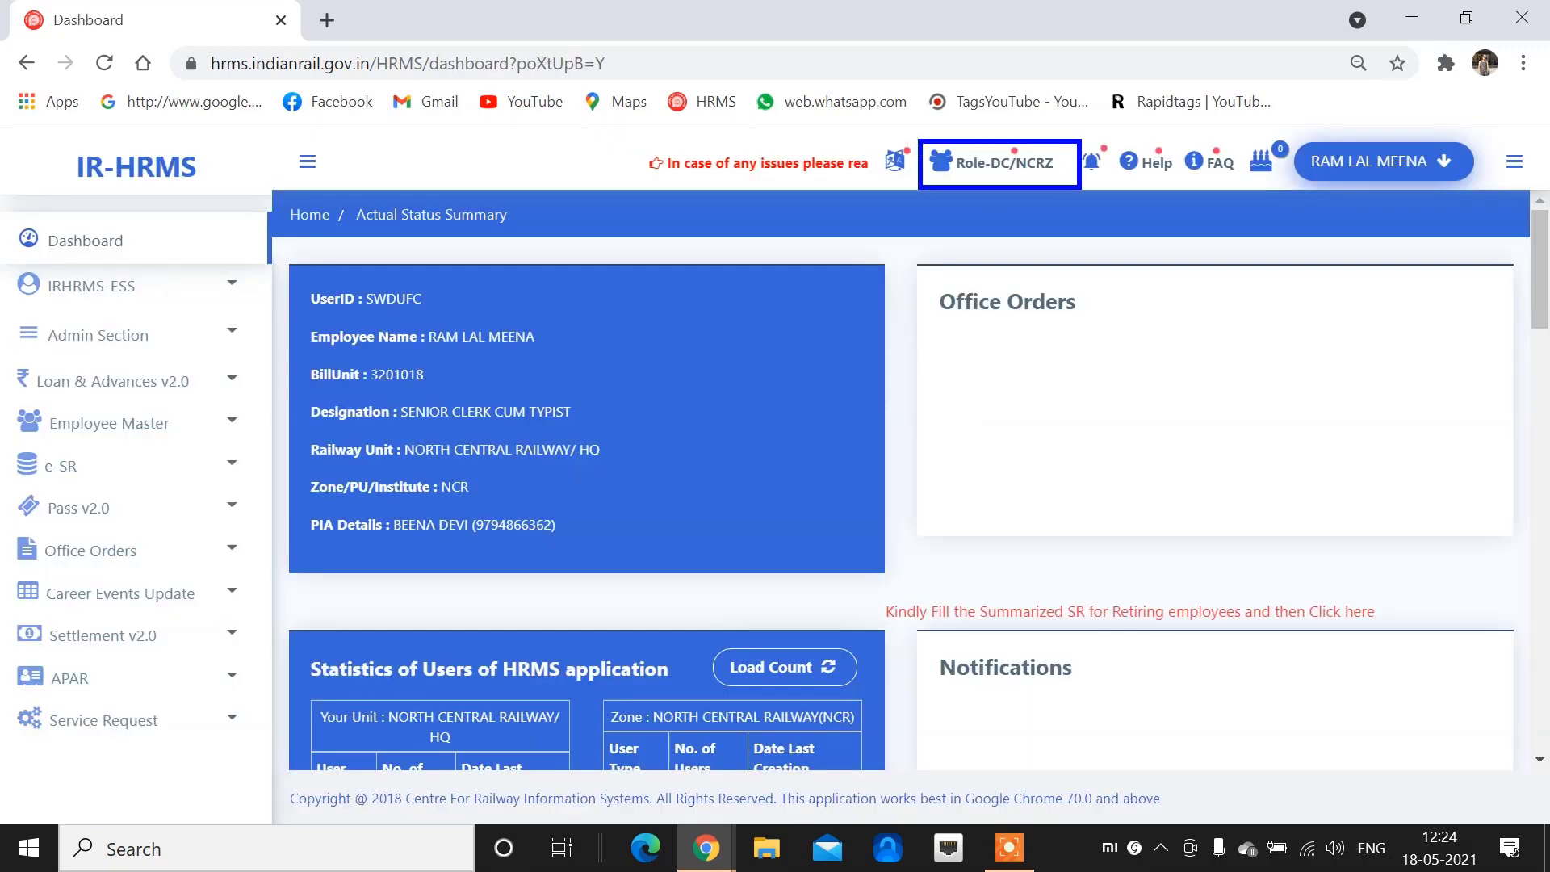
pyautogui.click(1006, 168)
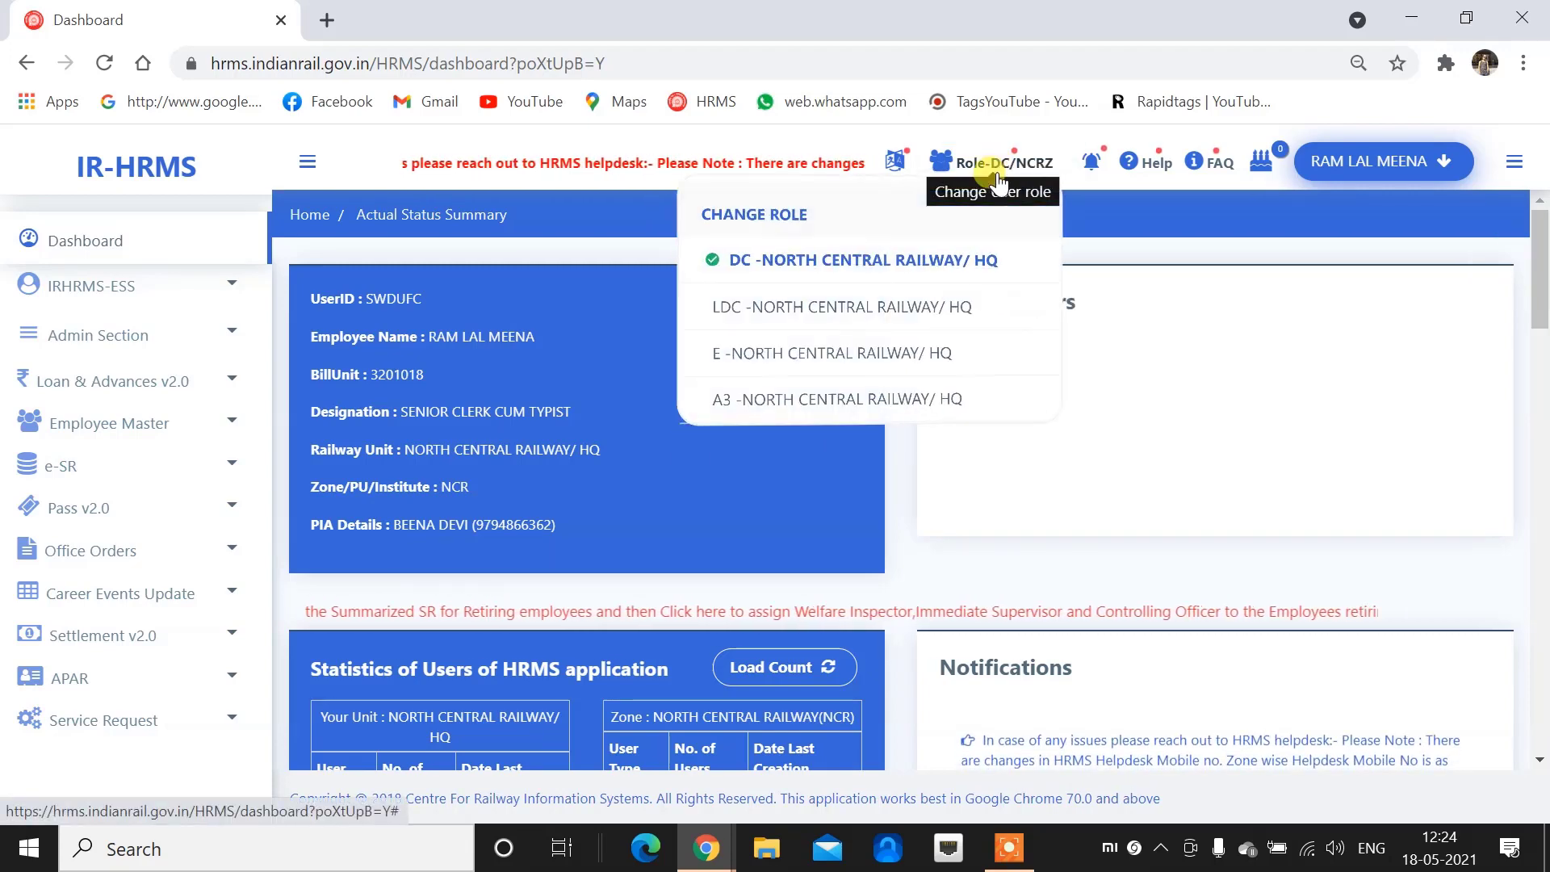
pyautogui.click(768, 264)
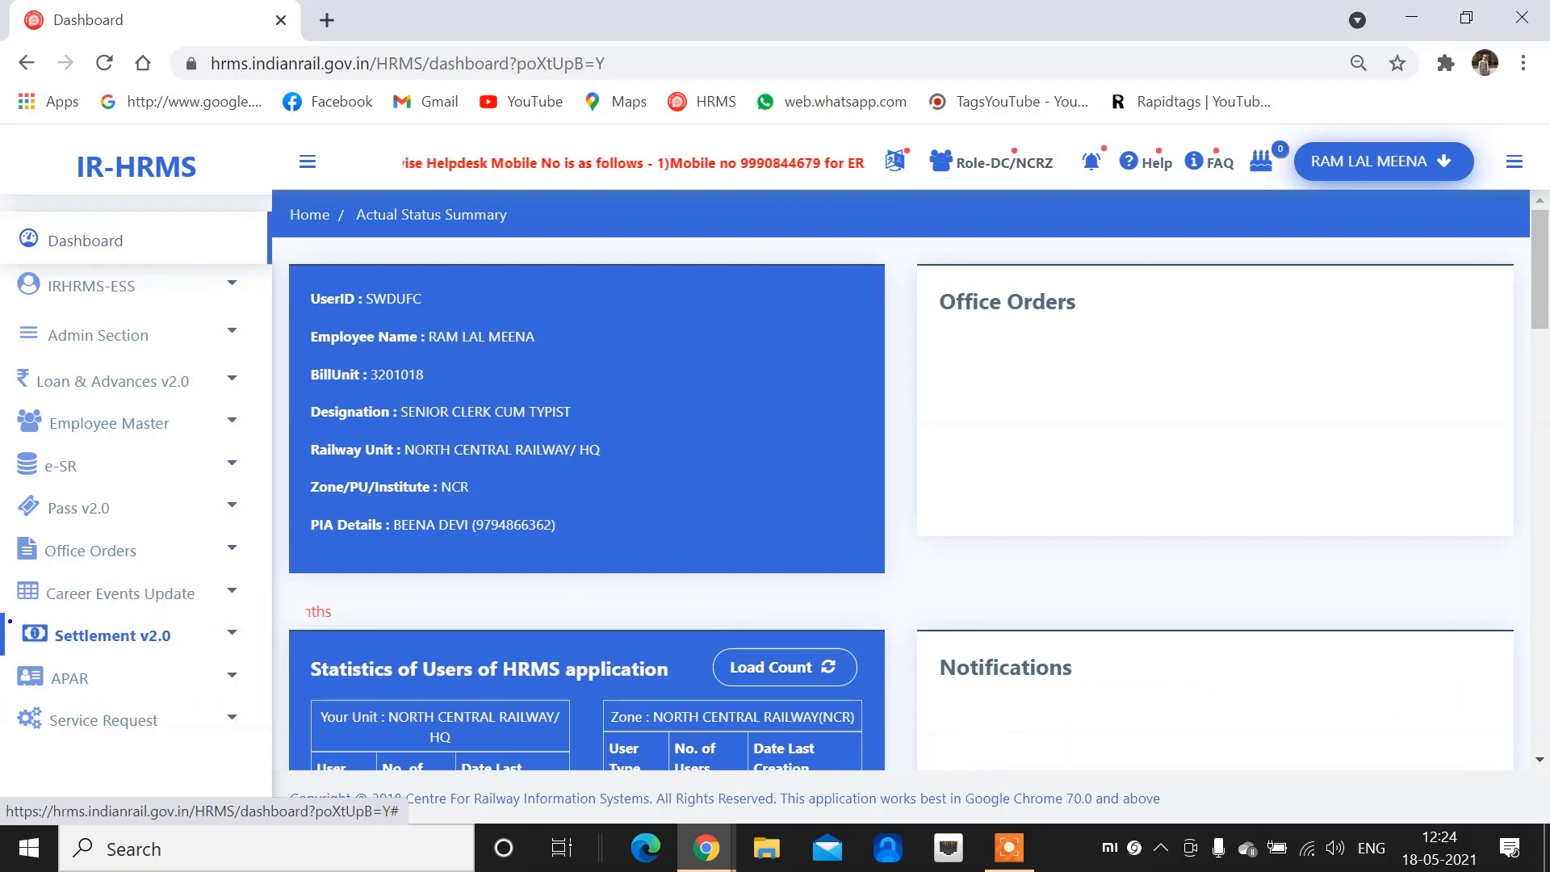
pyautogui.moveTo(10, 621); pyautogui.dragTo(192, 654)
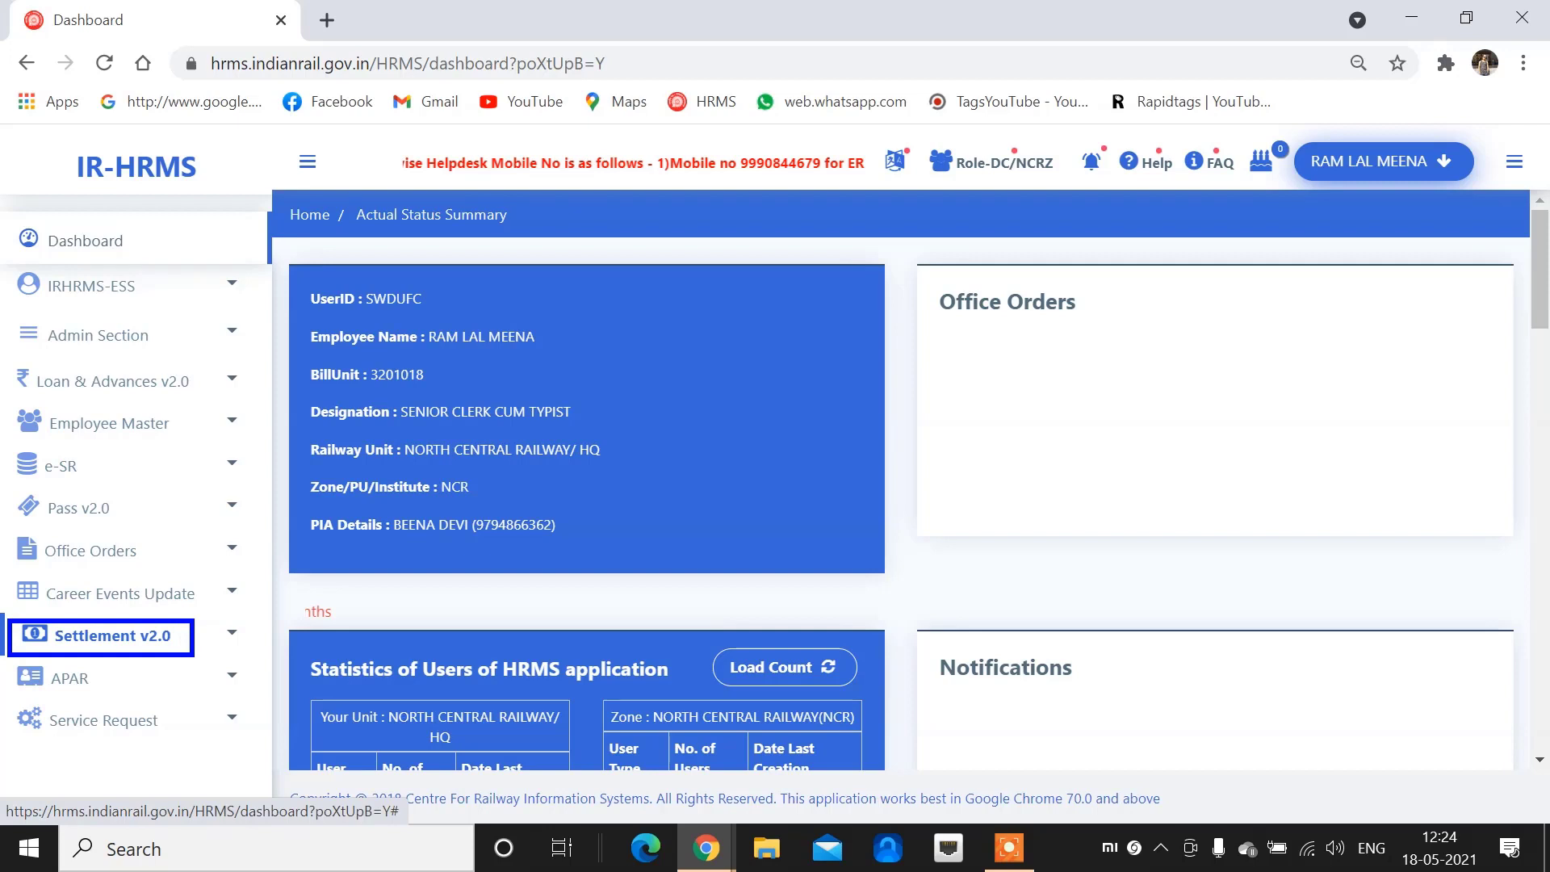
# Expand Settlement v2.0 in the sidebar and open Welfare Inspector Relationship
pyautogui.click(121, 635)
pyautogui.scroll(-3, 149, 585)
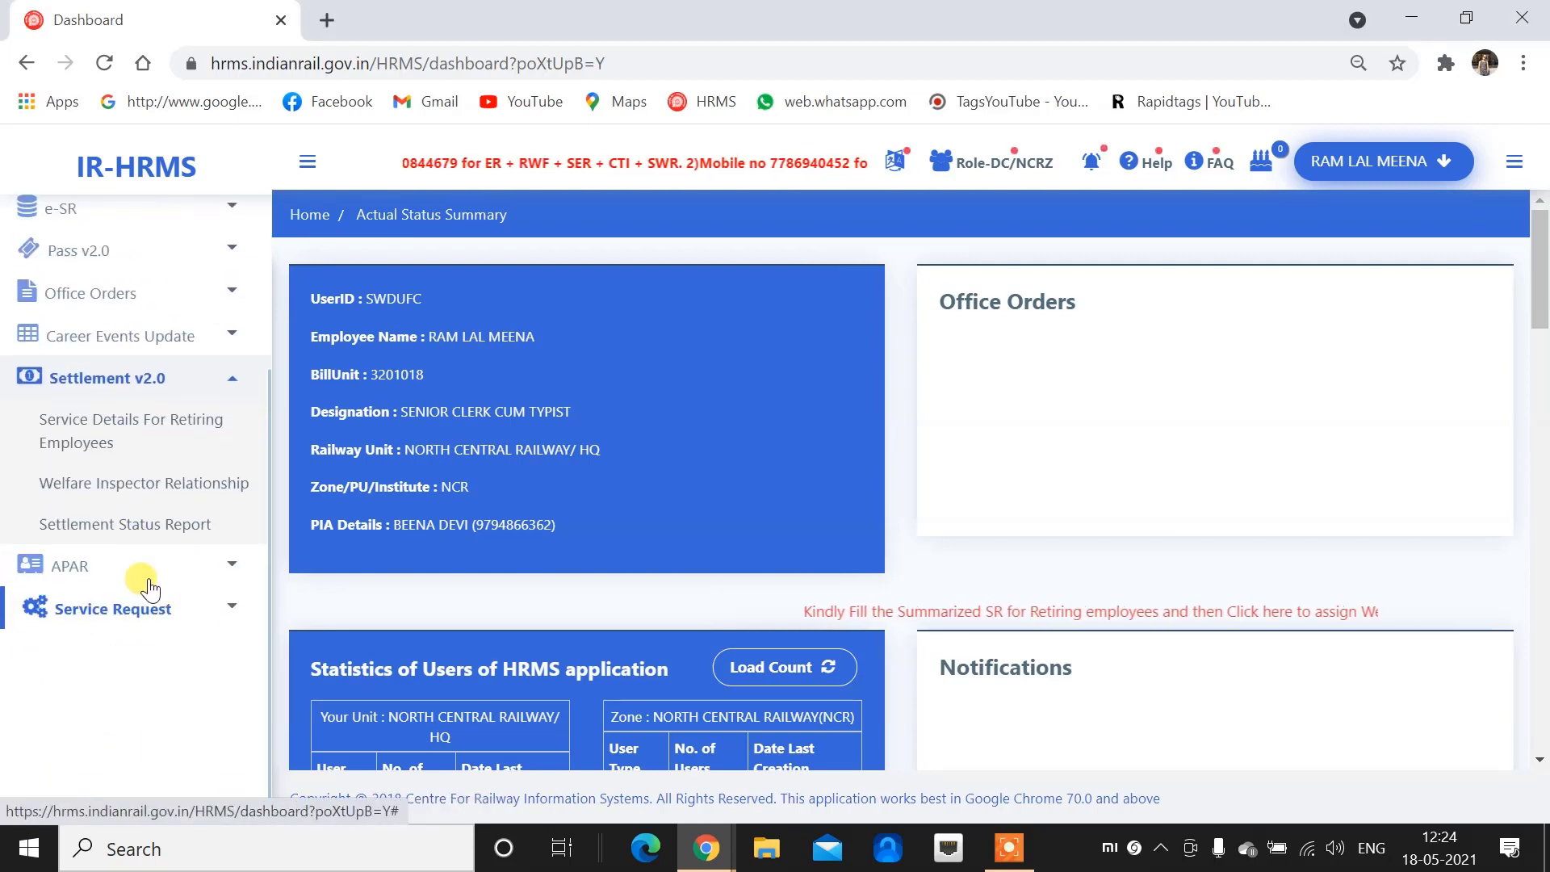
pyautogui.click(168, 478)
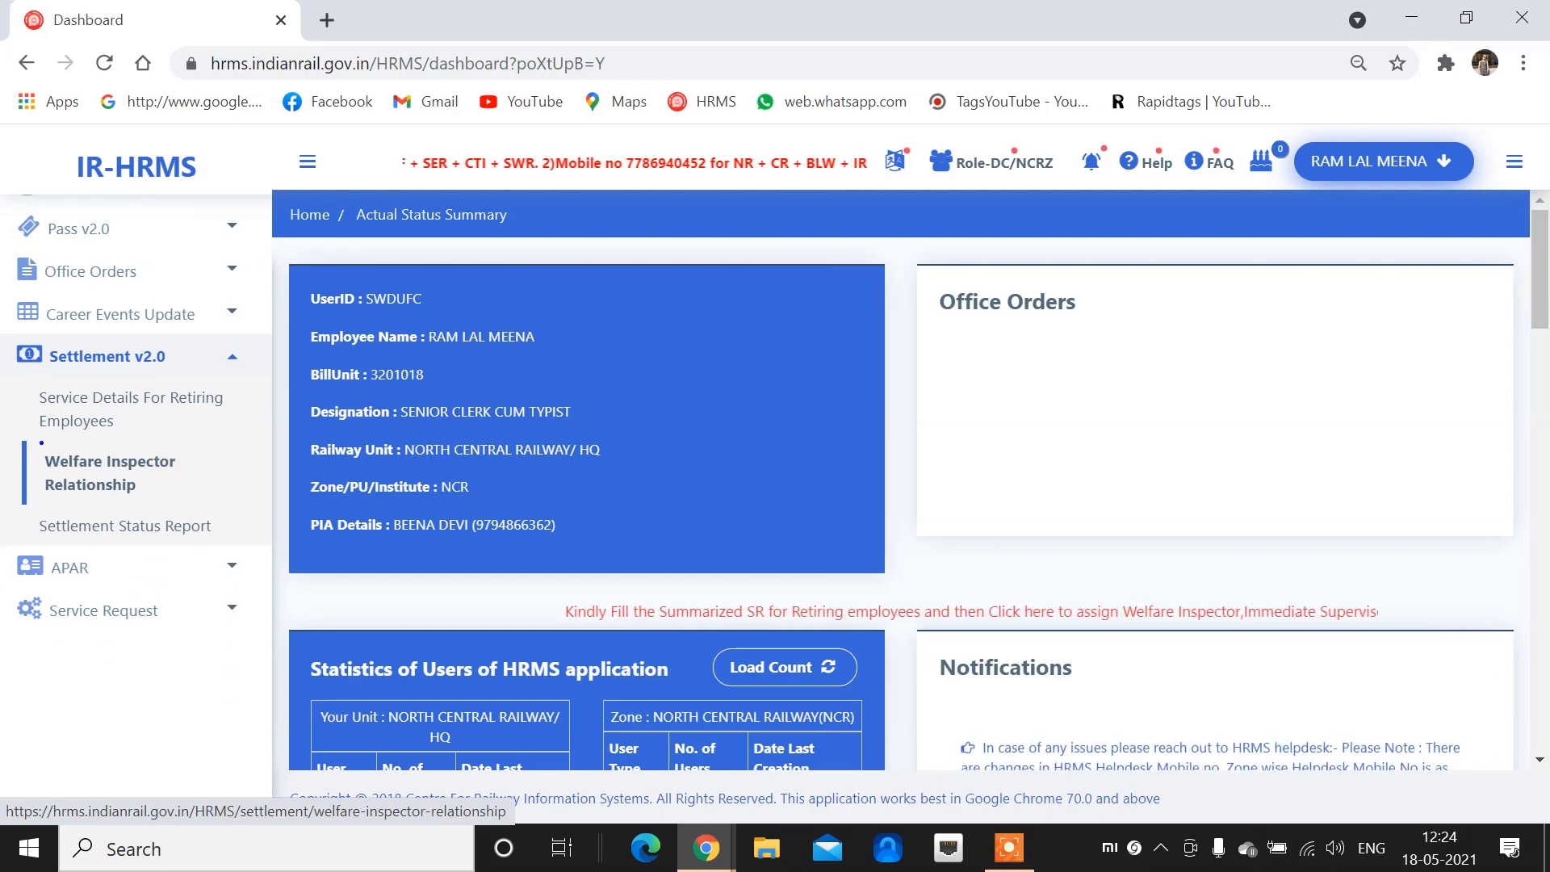
pyautogui.moveTo(37, 437)
pyautogui.mouseDown()
pyautogui.moveTo(150, 505)
pyautogui.moveTo(193, 500)
pyautogui.mouseUp()
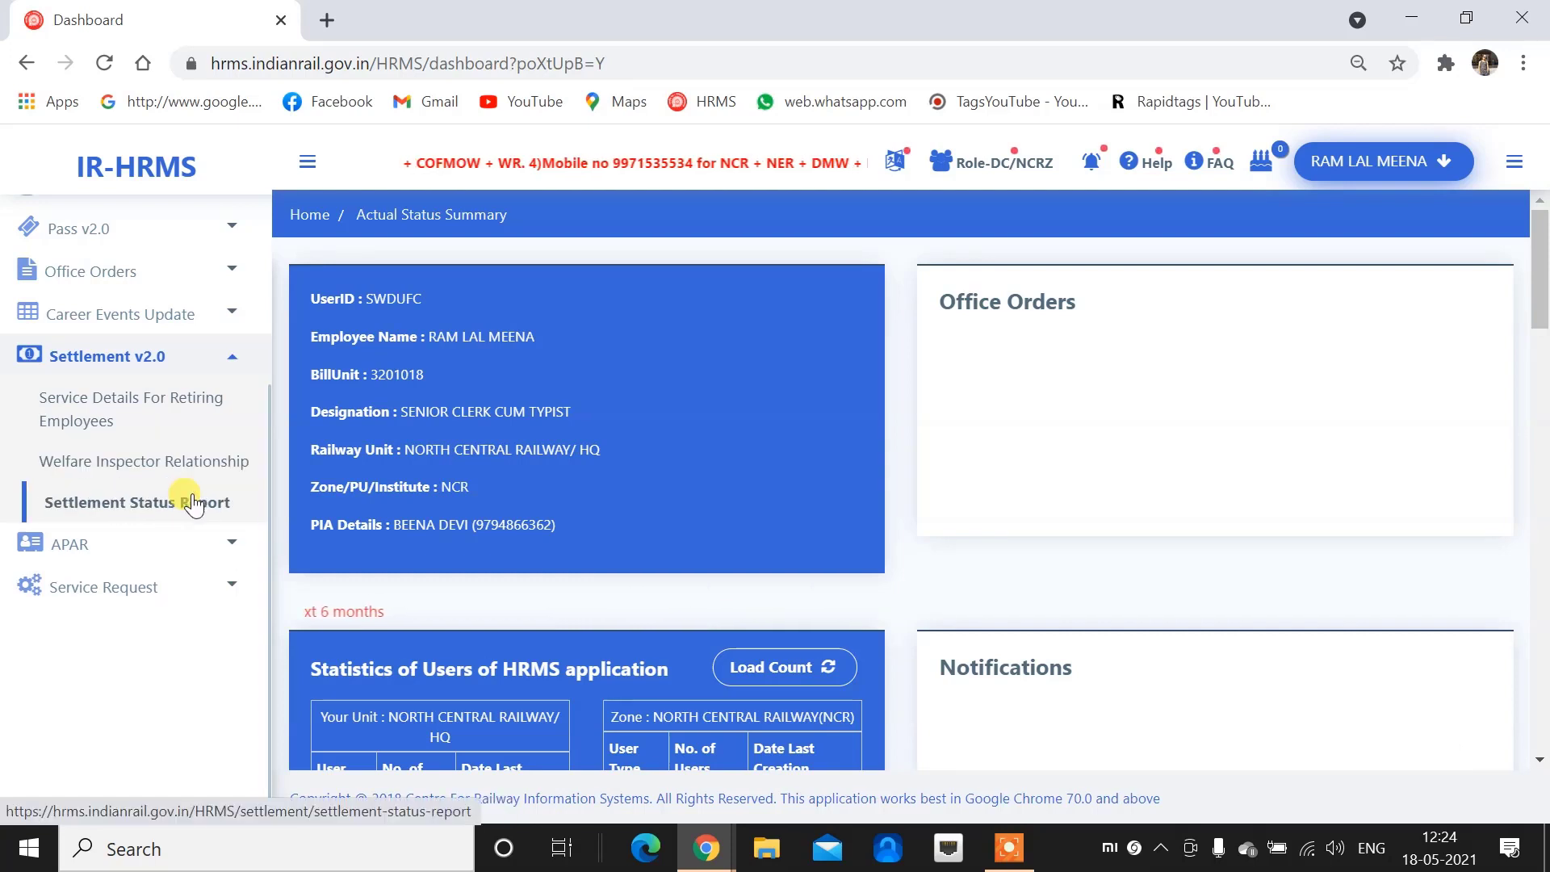
pyautogui.click(117, 478)
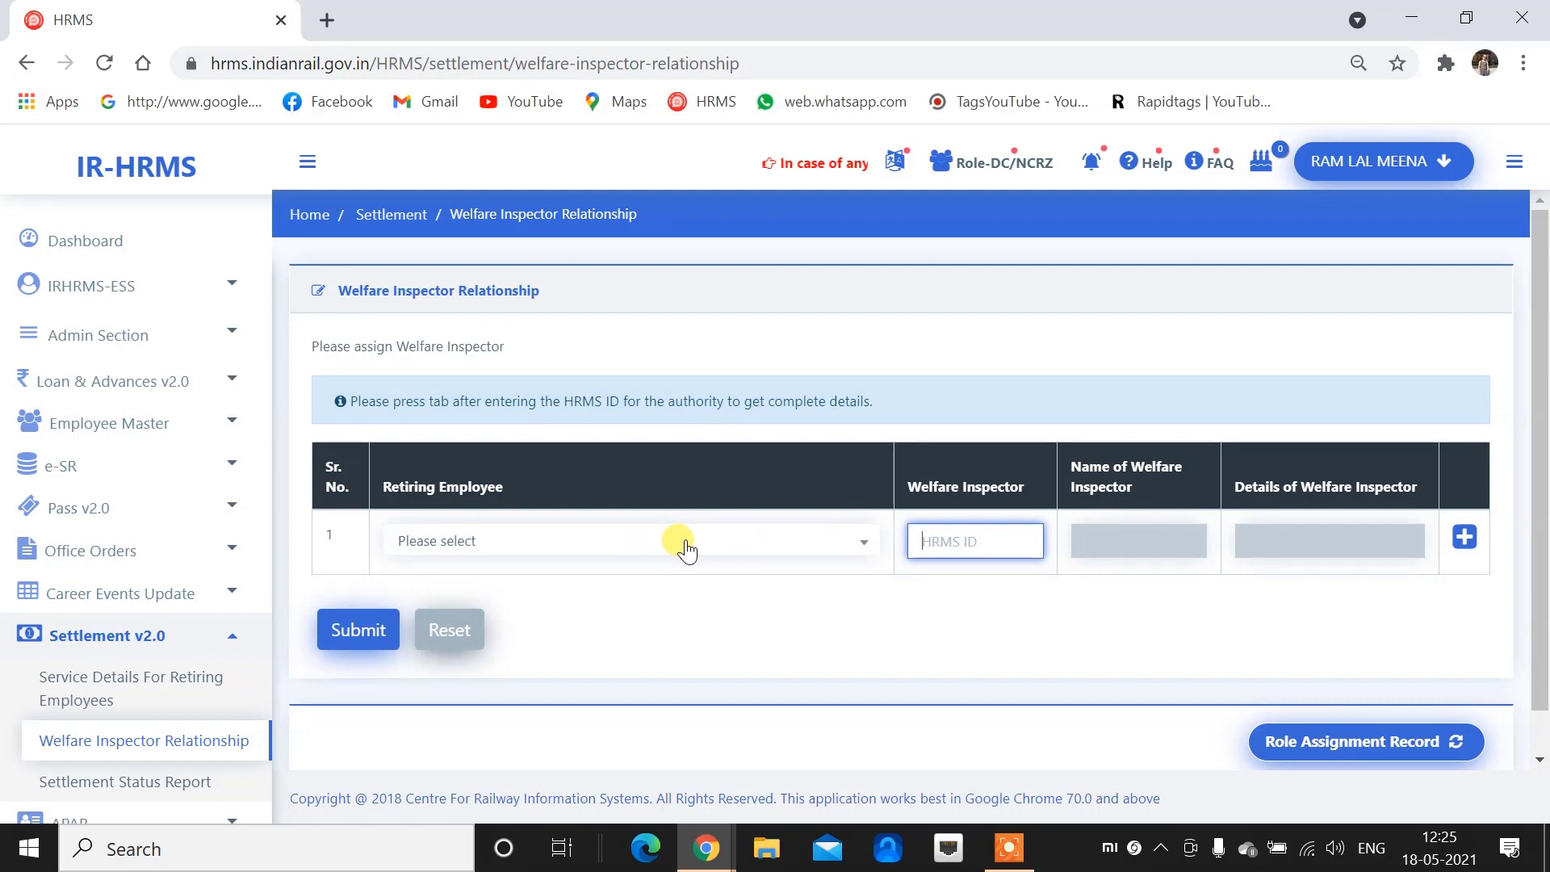
# Link the employee retiring 2021-05-31 to the welfare inspector's HRMS ID, check fetched details, and submit
pyautogui.click(682, 542)
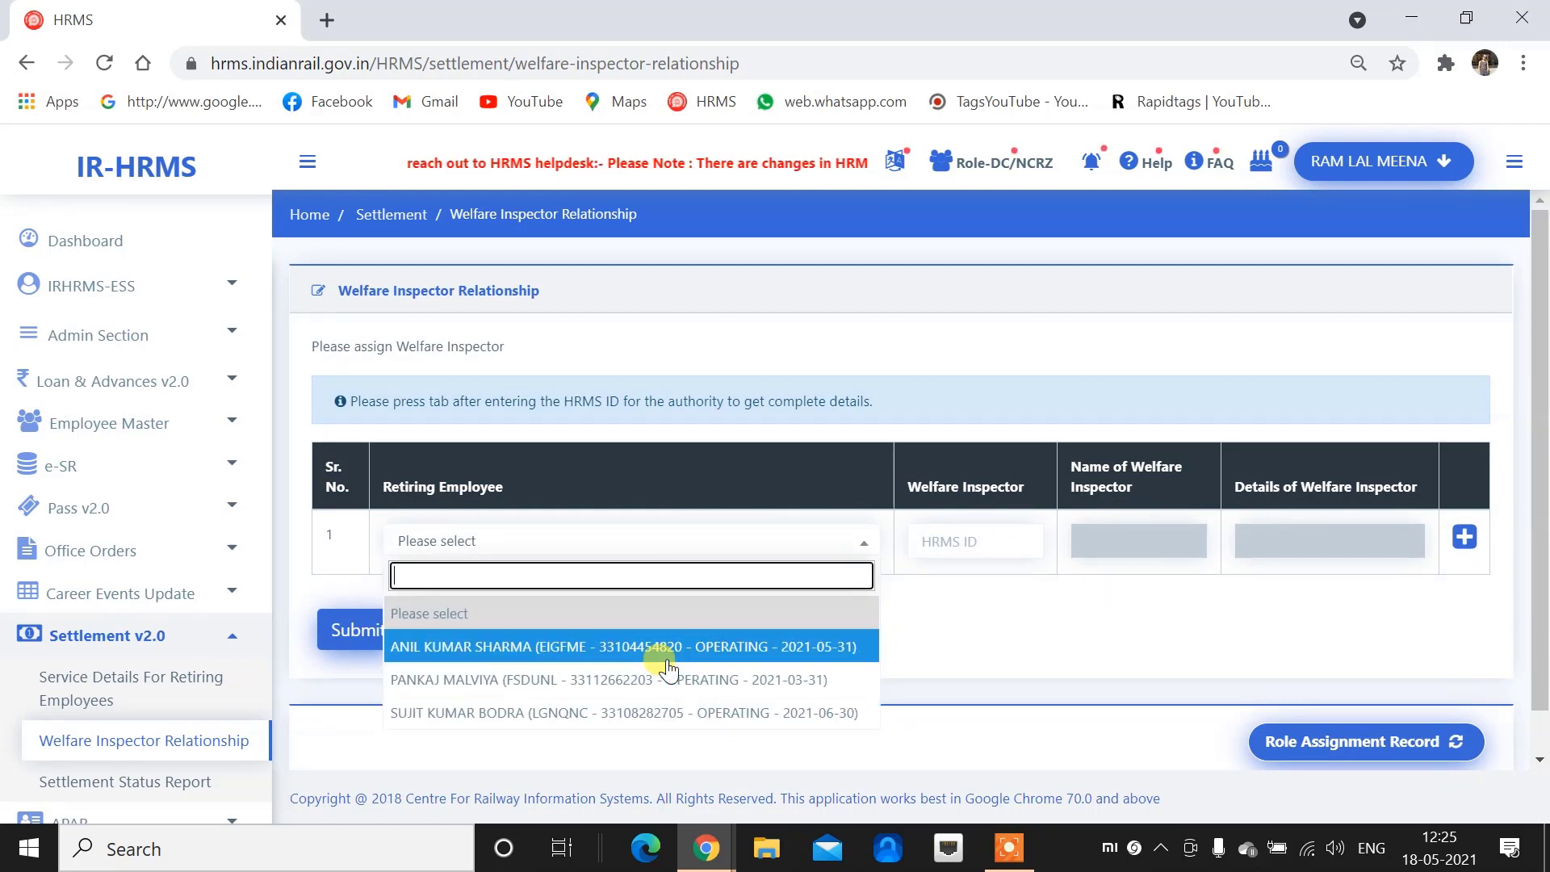
pyautogui.click(573, 650)
pyautogui.click(988, 540)
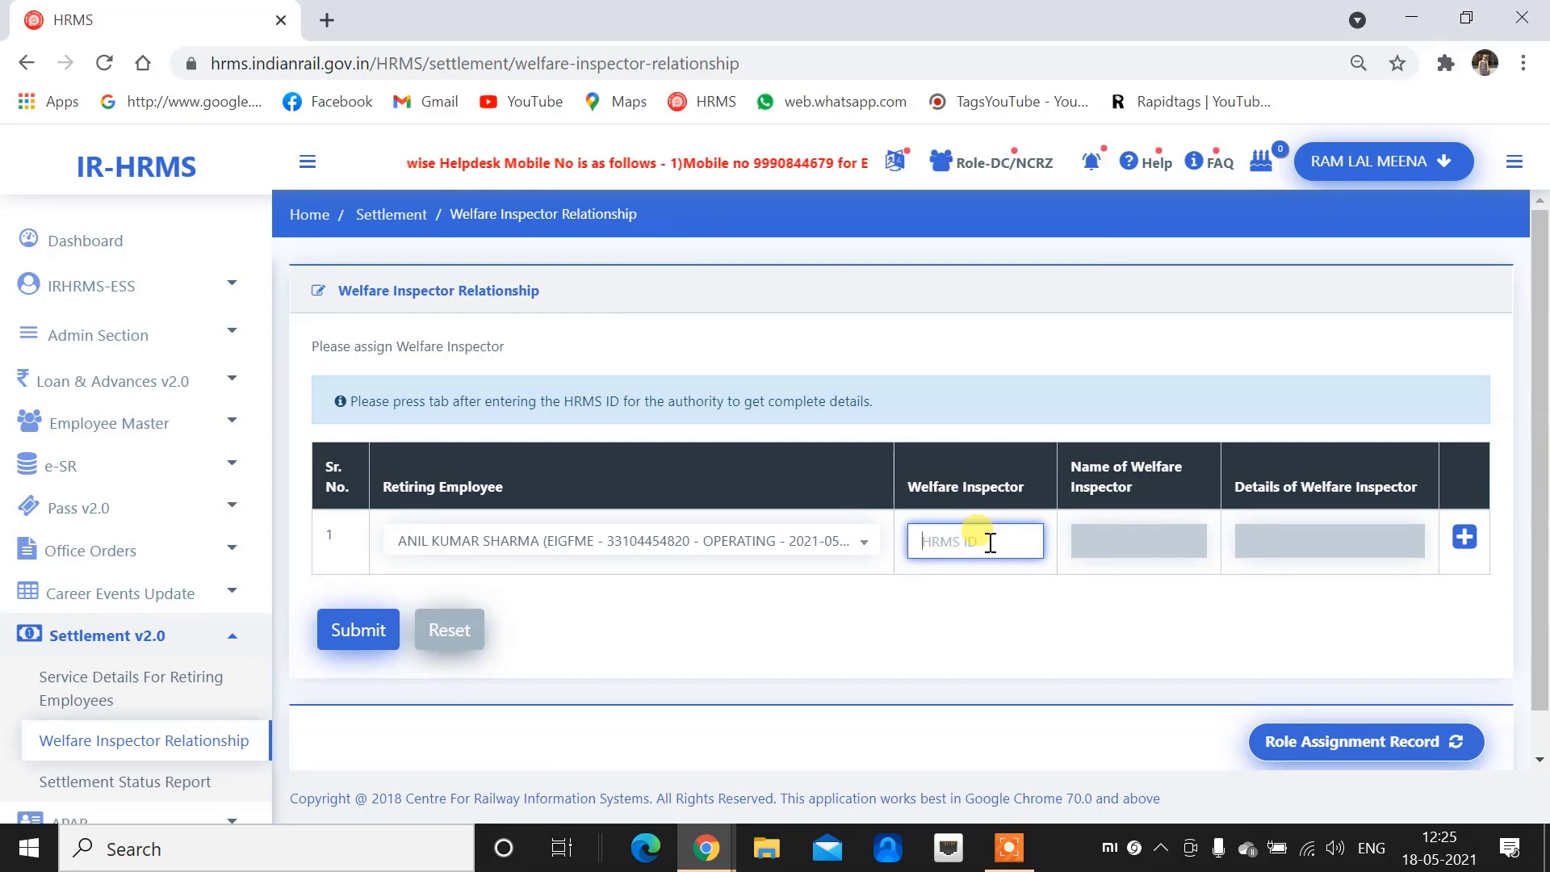
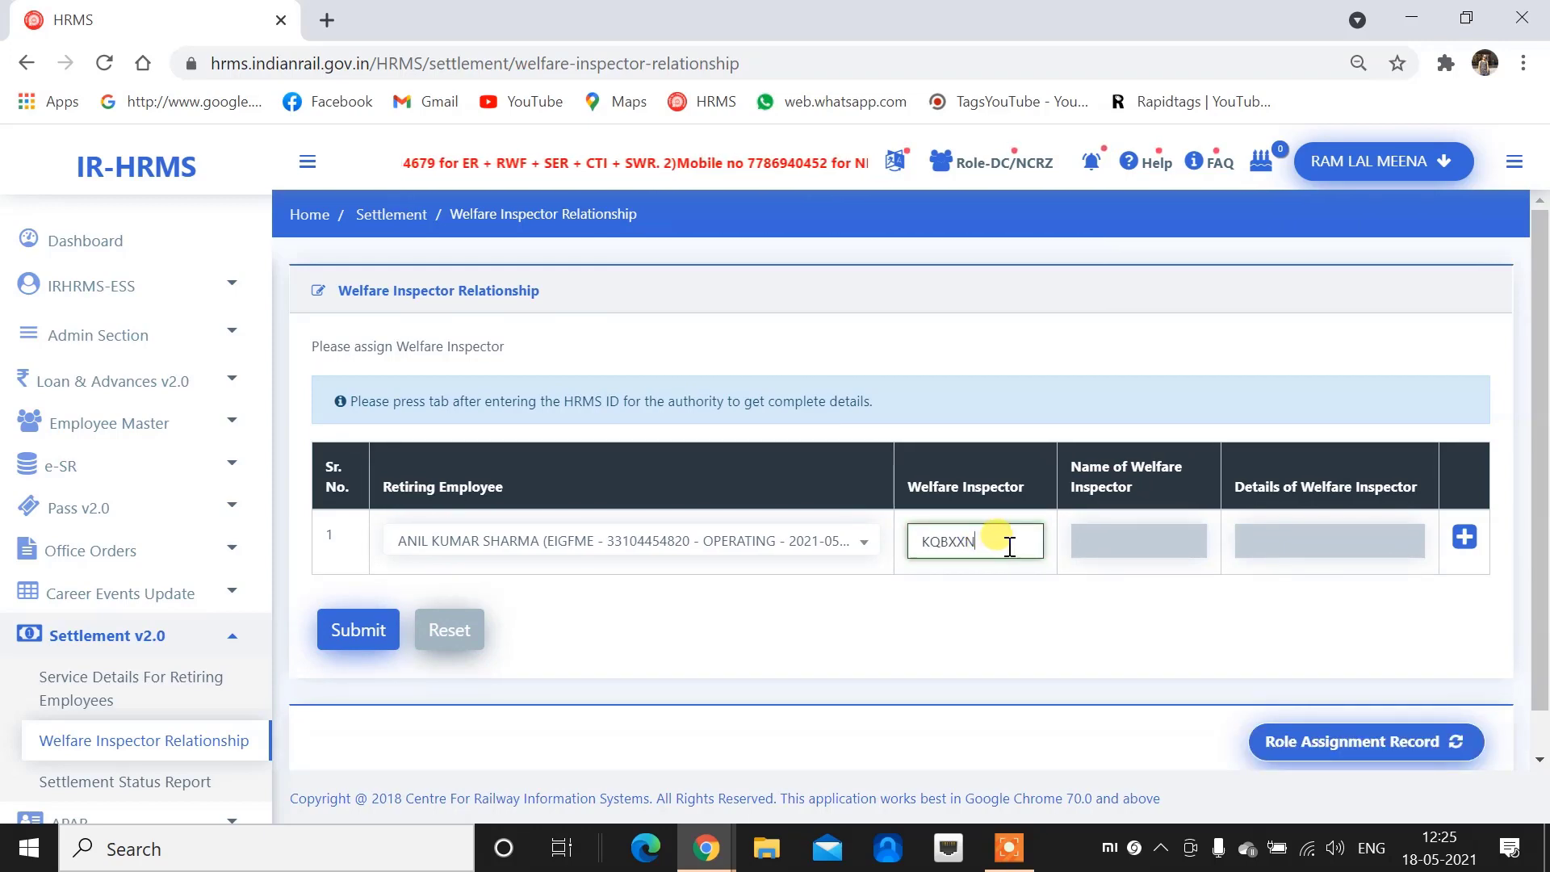
pyautogui.press('Tab')
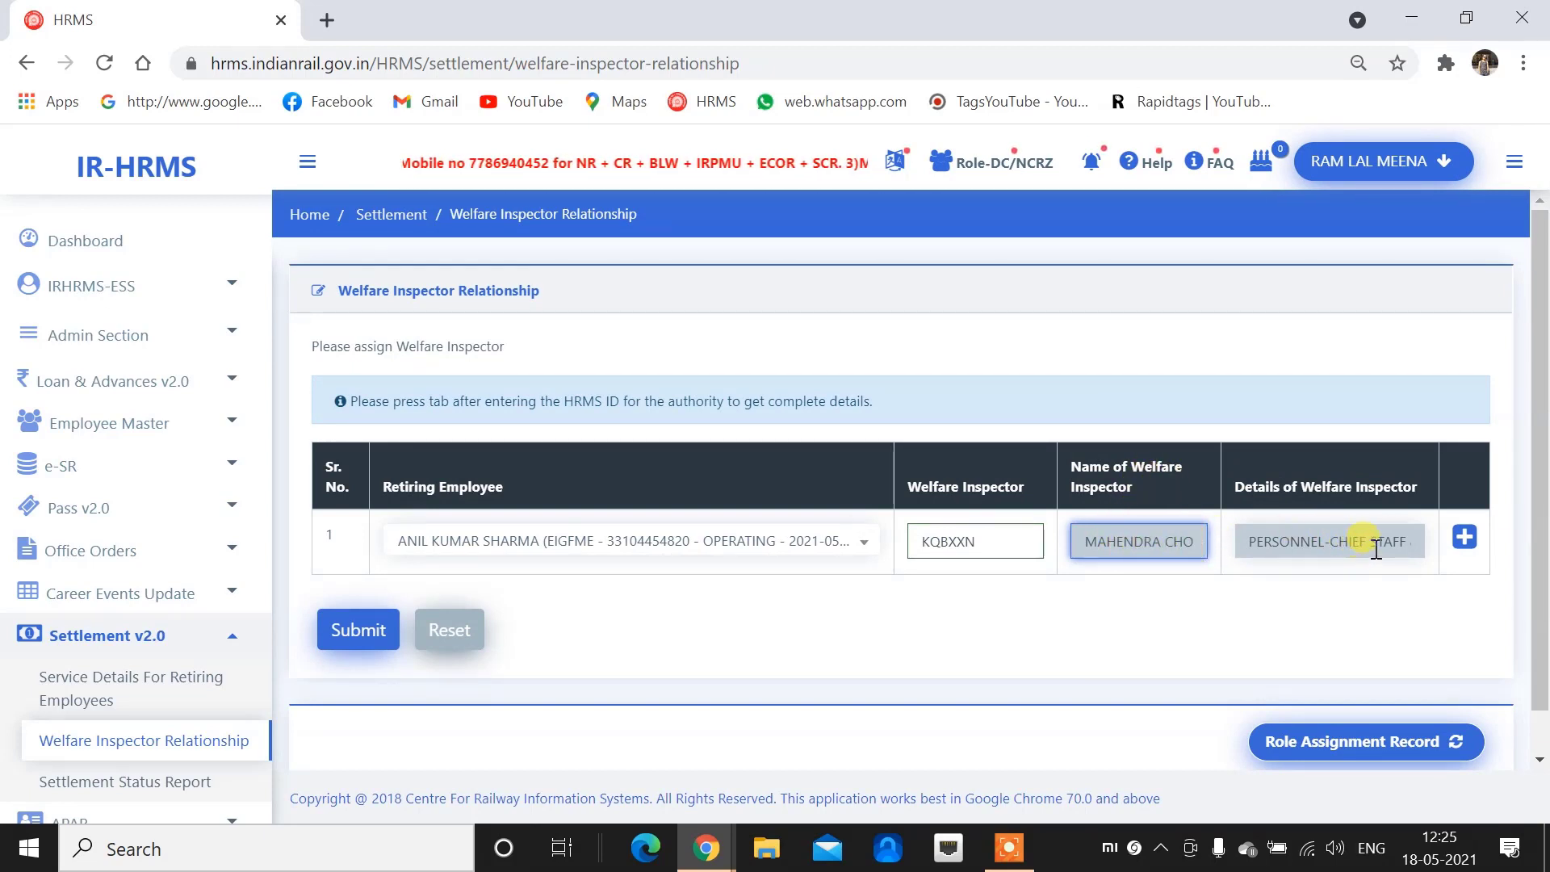
pyautogui.click(1312, 542)
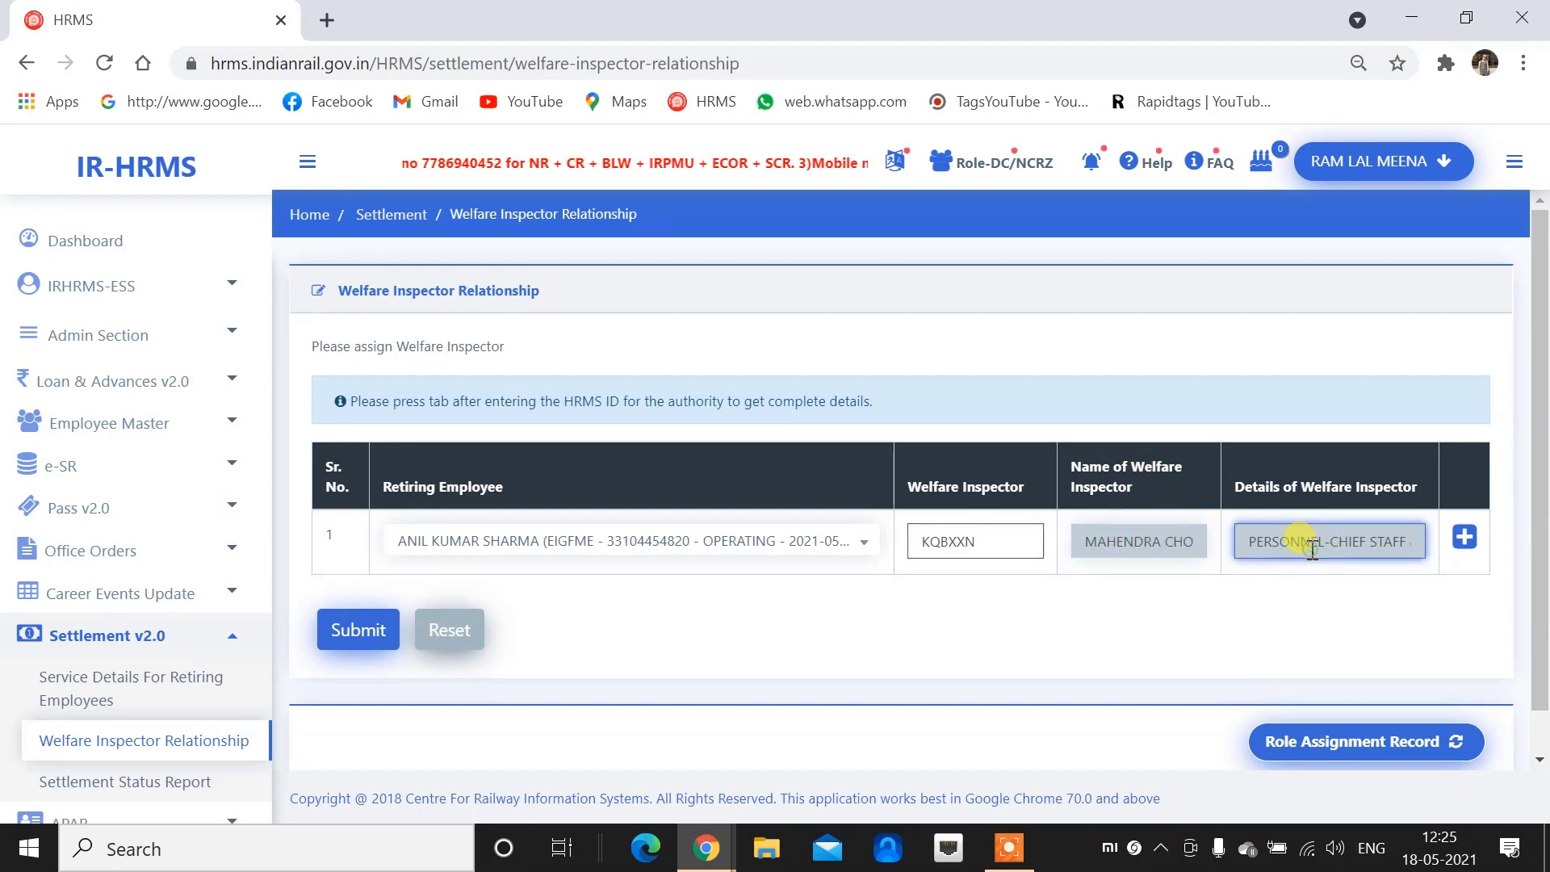
pyautogui.moveTo(1350, 549); pyautogui.dragTo(1427, 550)
pyautogui.click(1358, 550)
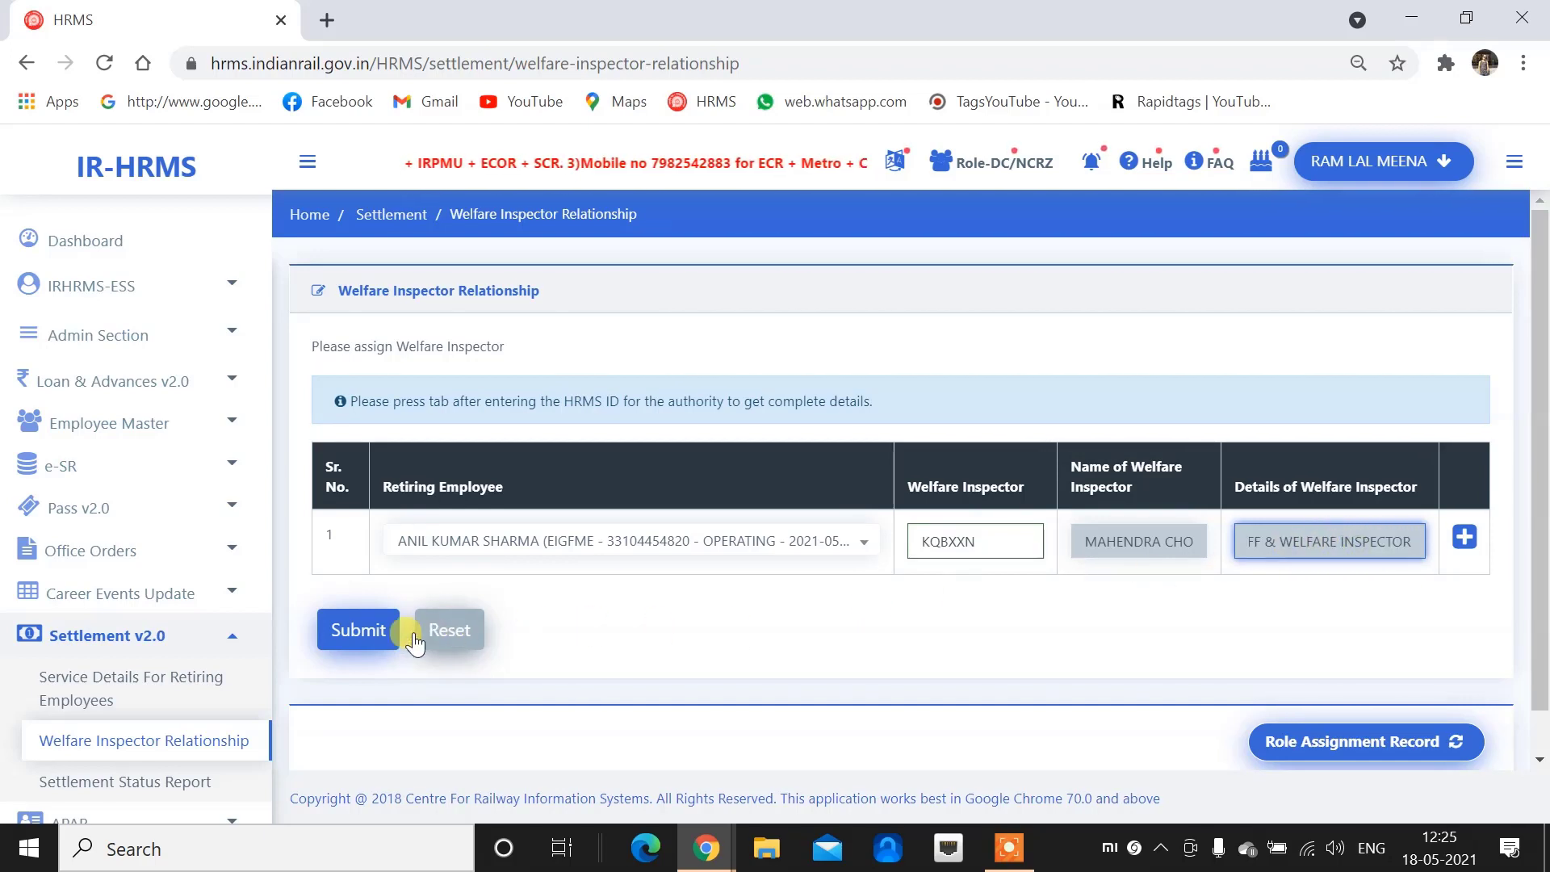
pyautogui.click(356, 631)
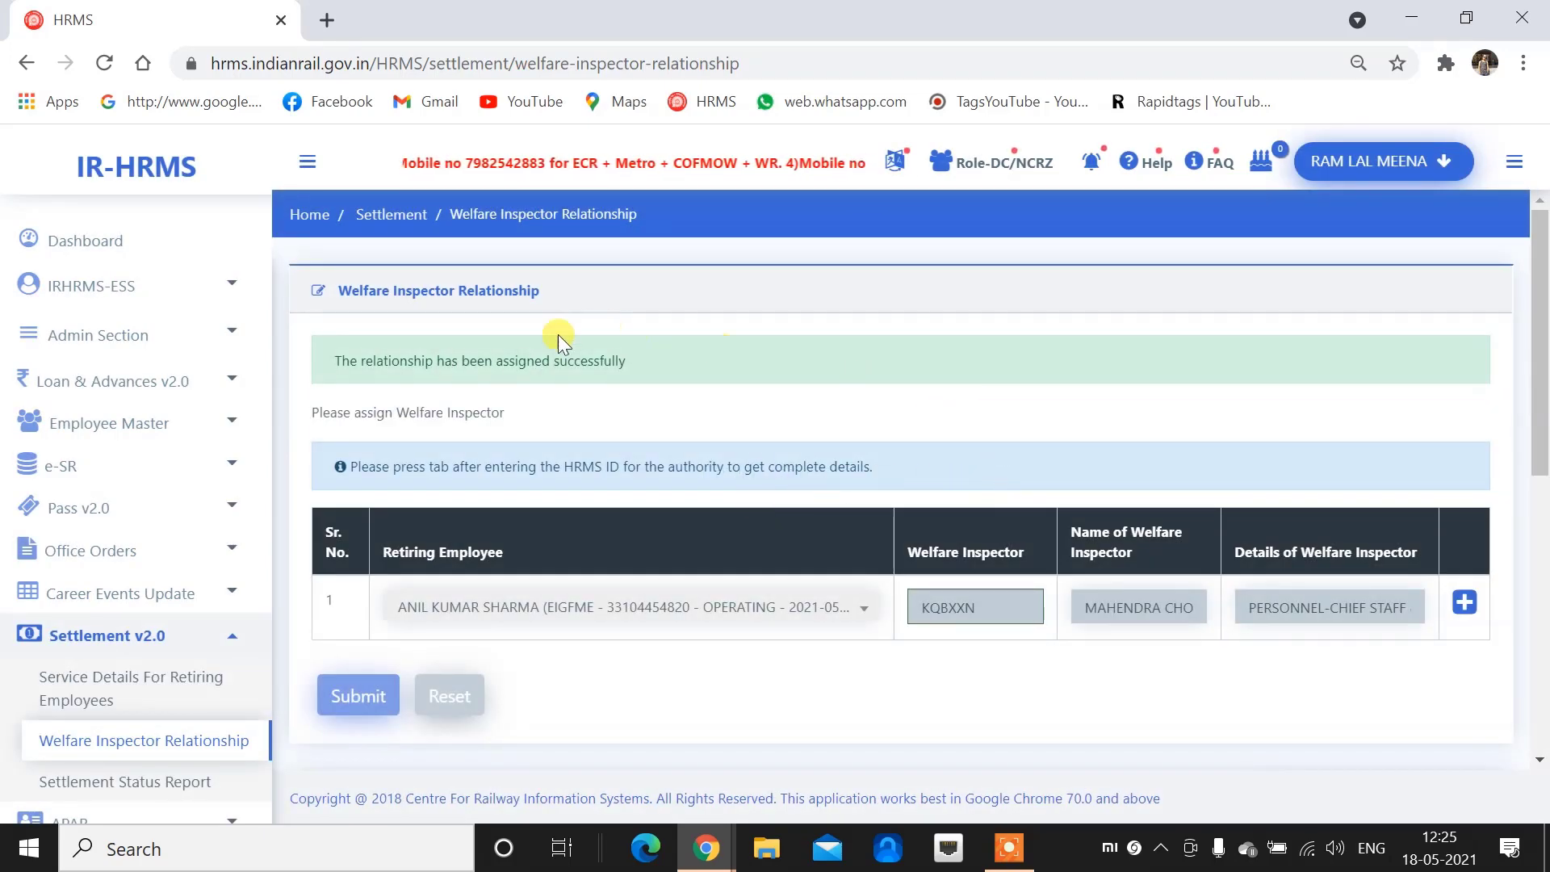
# Refresh the assignment records and locate new entry 9, updated 18/05/2021 12:25
pyautogui.scroll(-5, 878, 412)
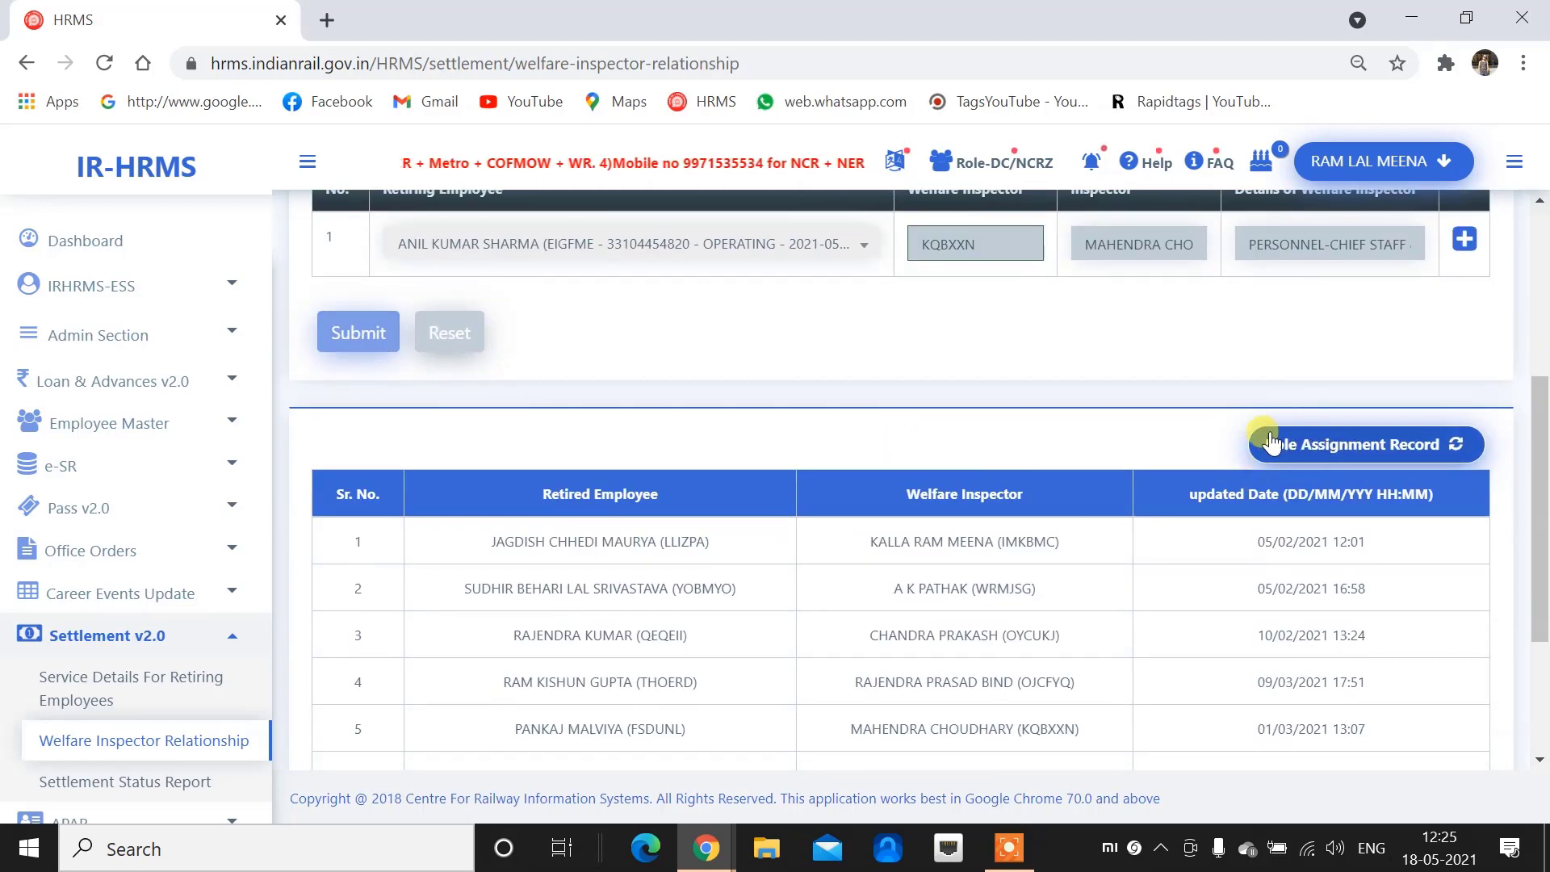
pyautogui.click(1260, 443)
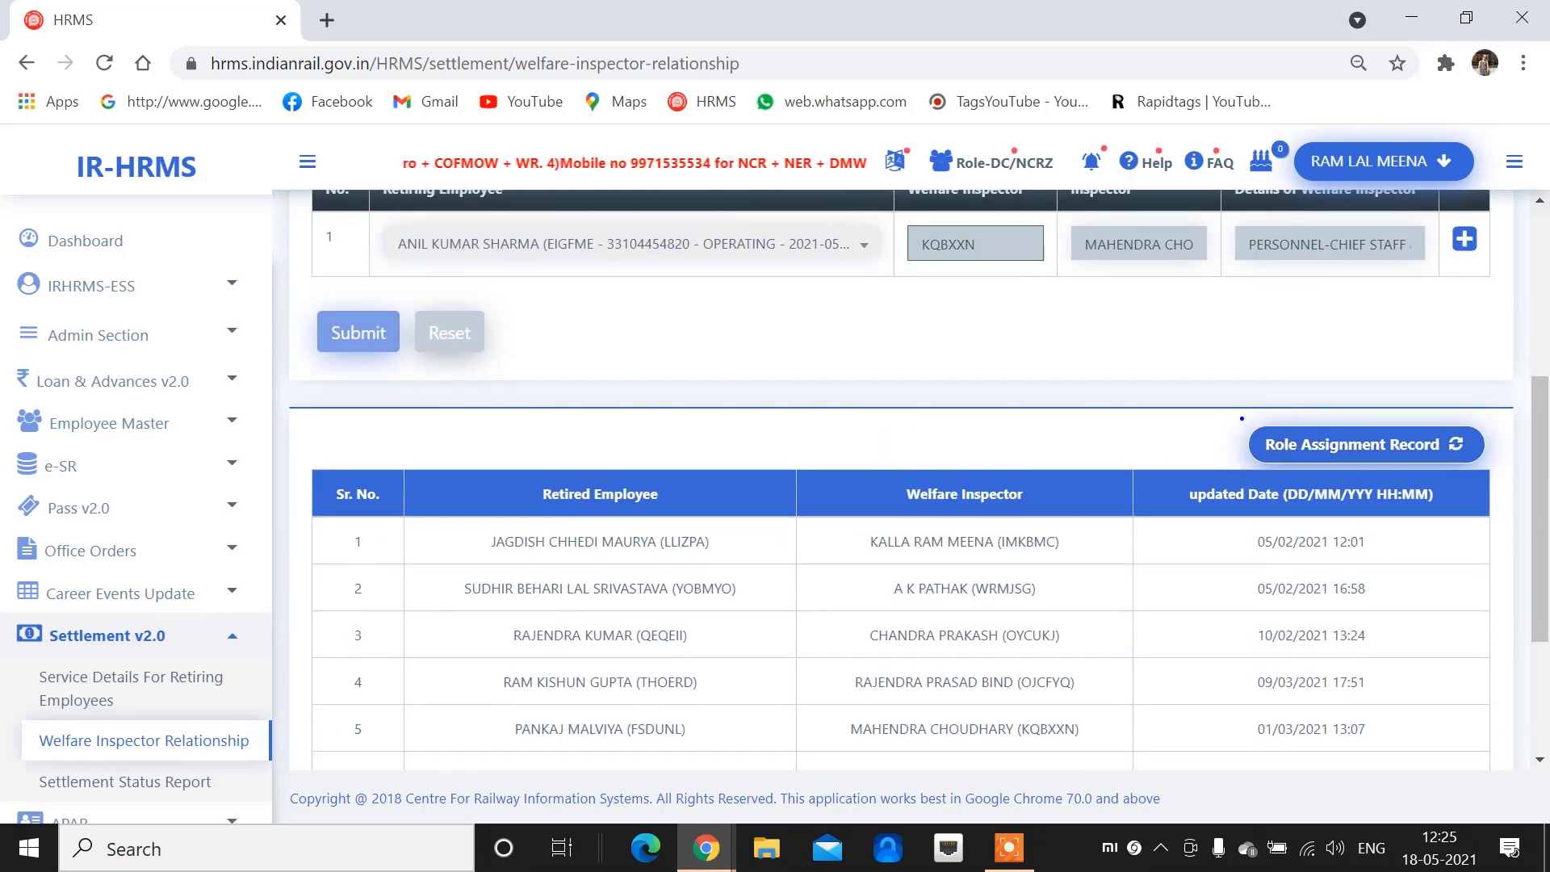
pyautogui.click(1383, 459)
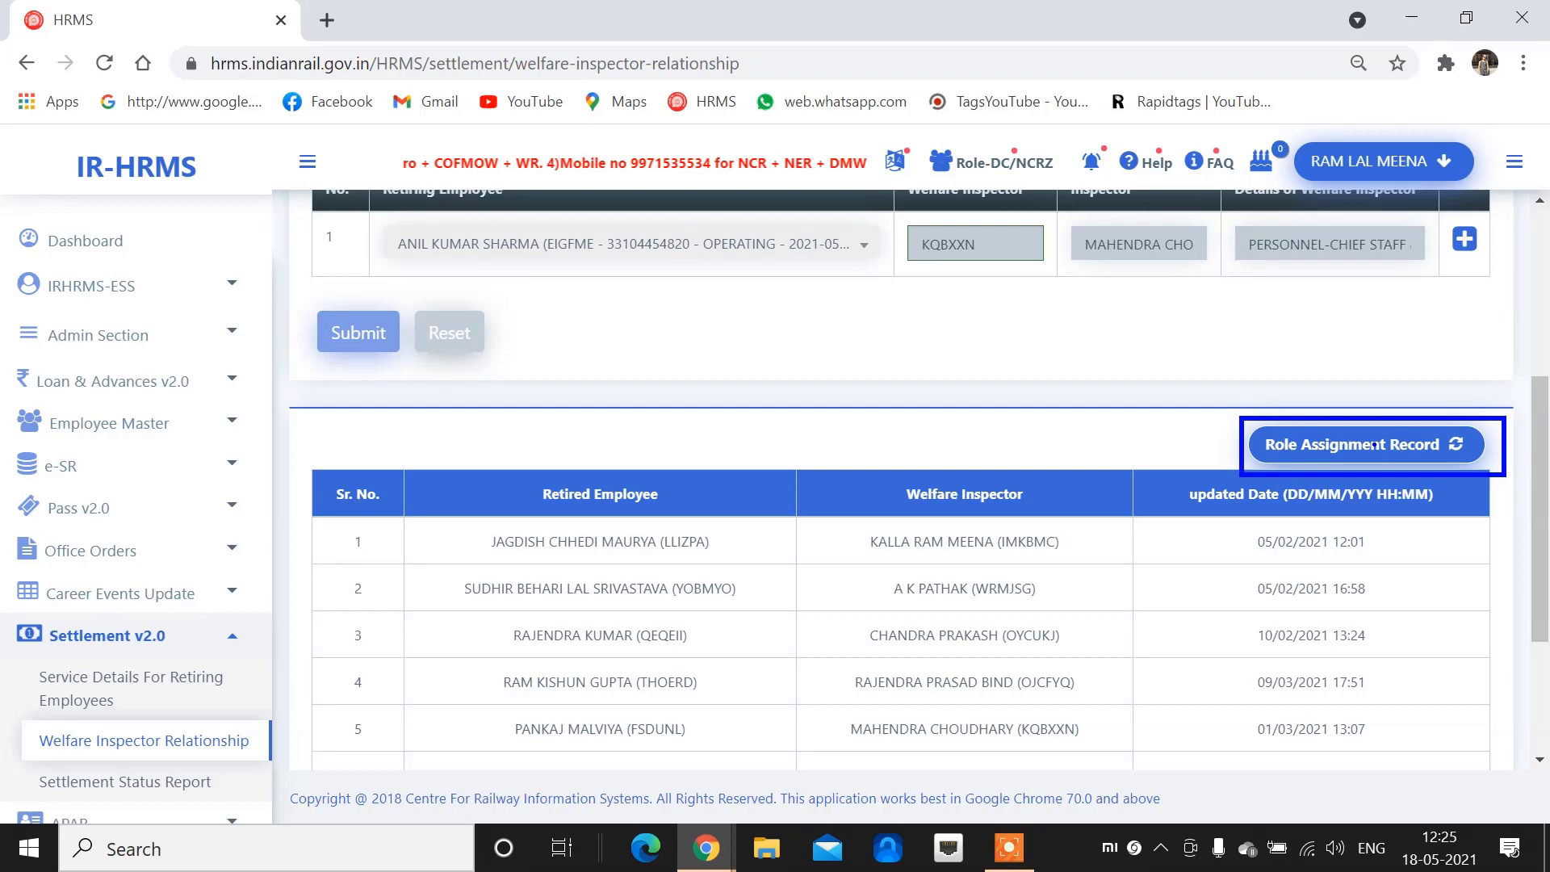
pyautogui.scroll(-1, 976, 471)
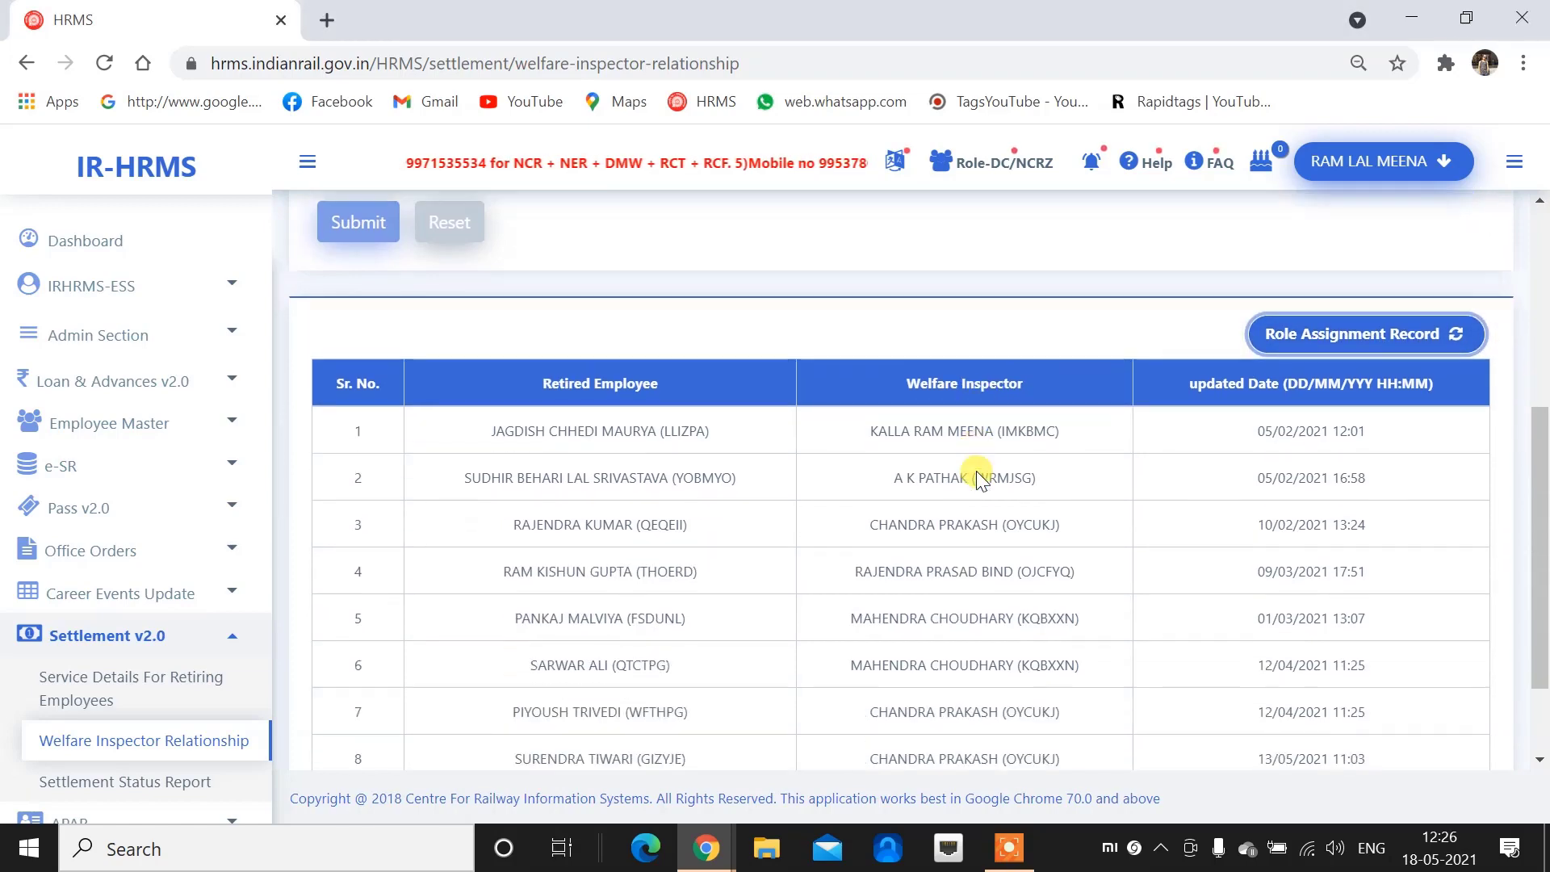
pyautogui.scroll(-1, 976, 471)
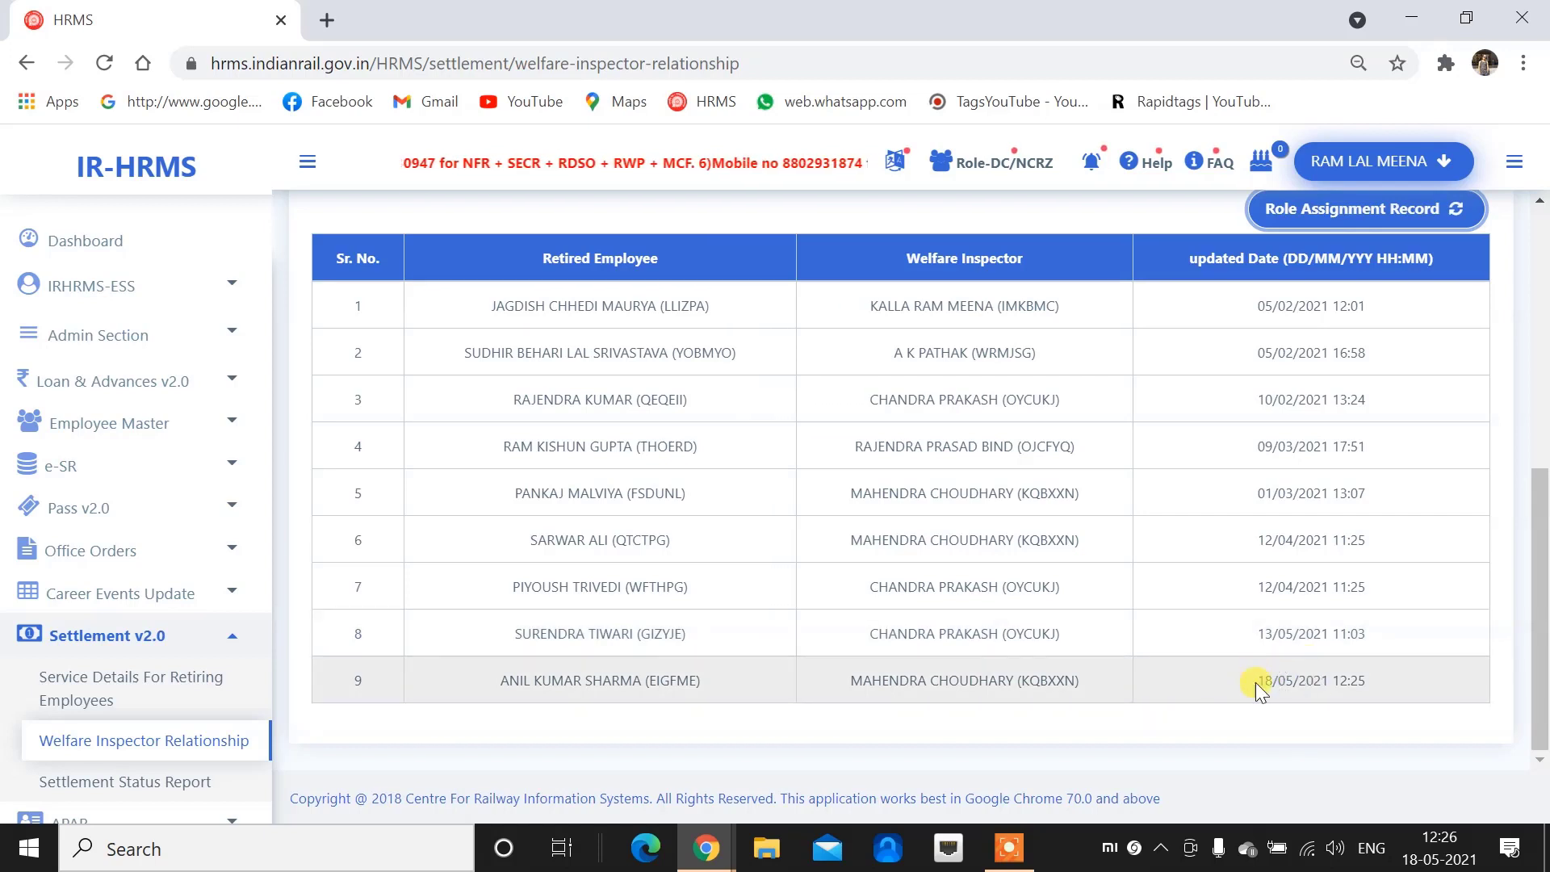
pyautogui.moveTo(1255, 681); pyautogui.dragTo(1391, 681)
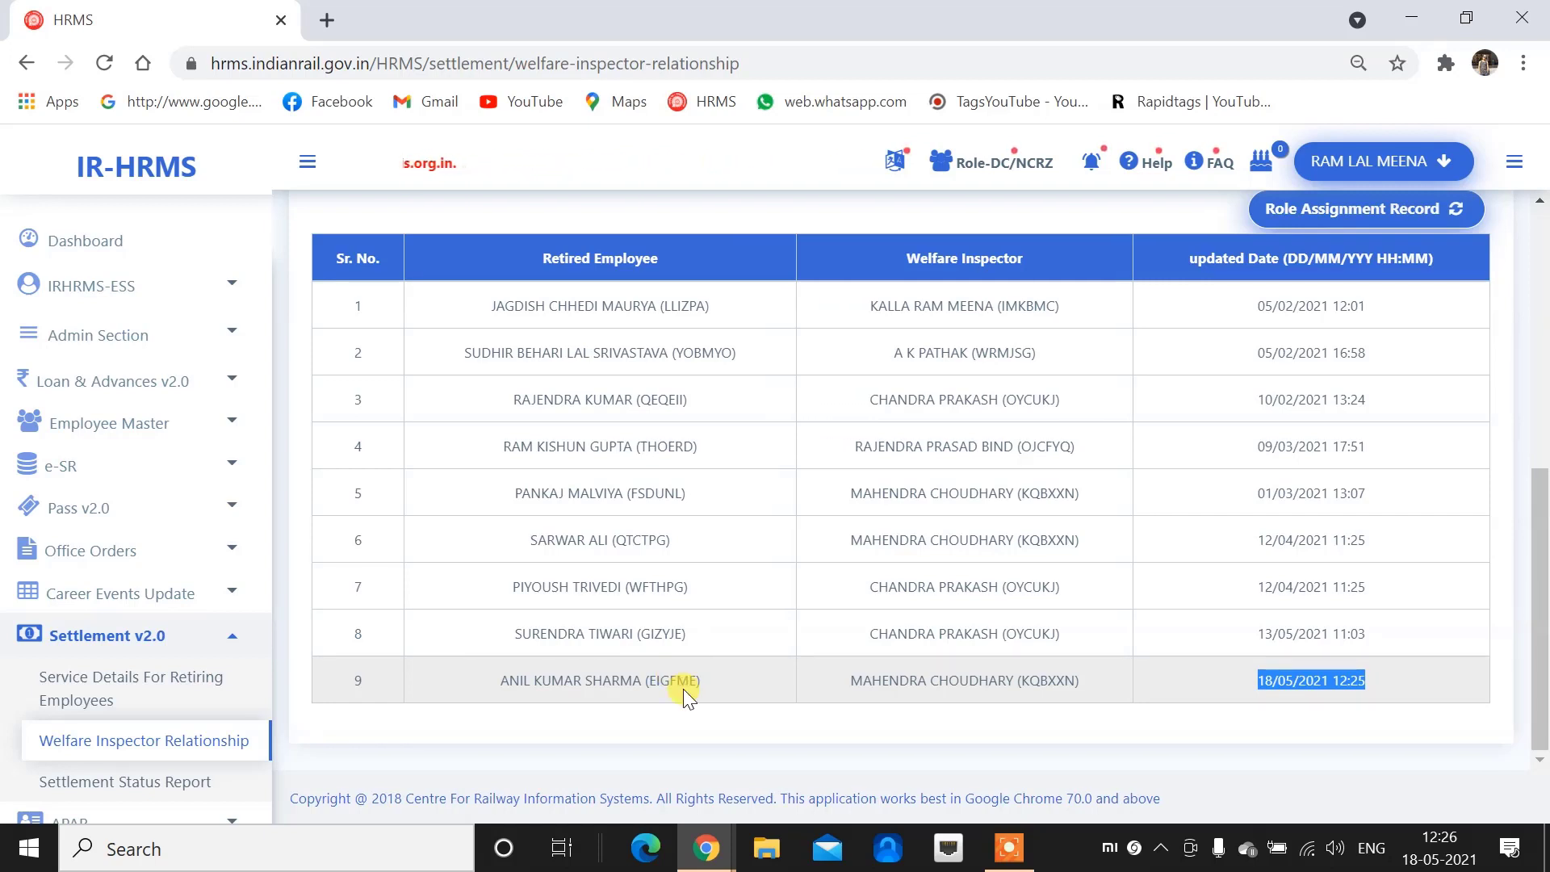
pyautogui.scroll(5, 686, 670)
pyautogui.scroll(-1, 151, 690)
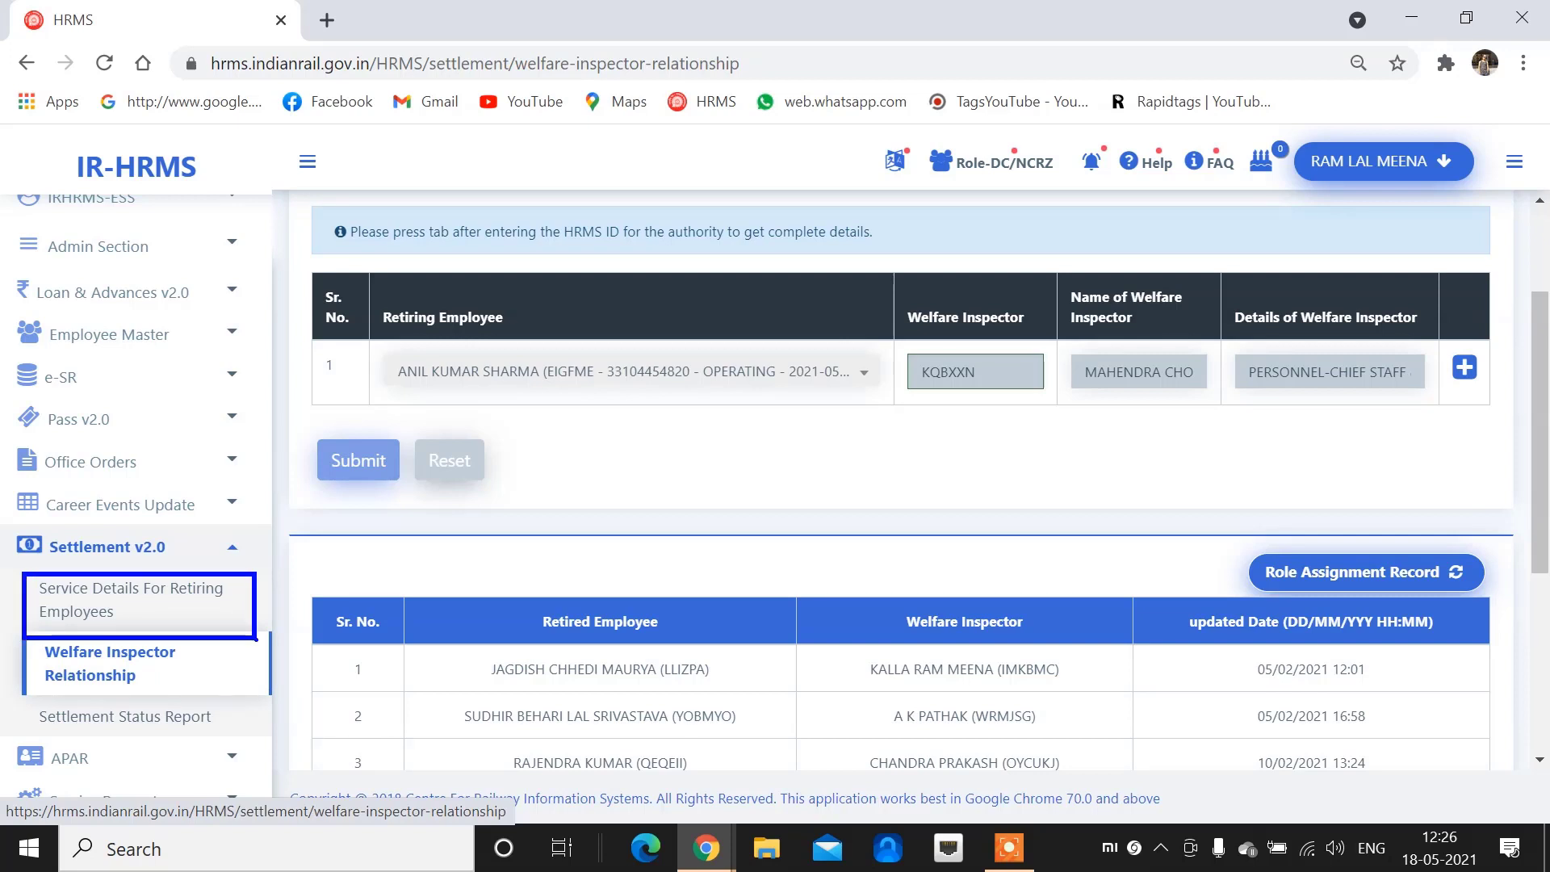
# Load the service-details form for the first retiring employee and review designation and birth date
pyautogui.click(159, 602)
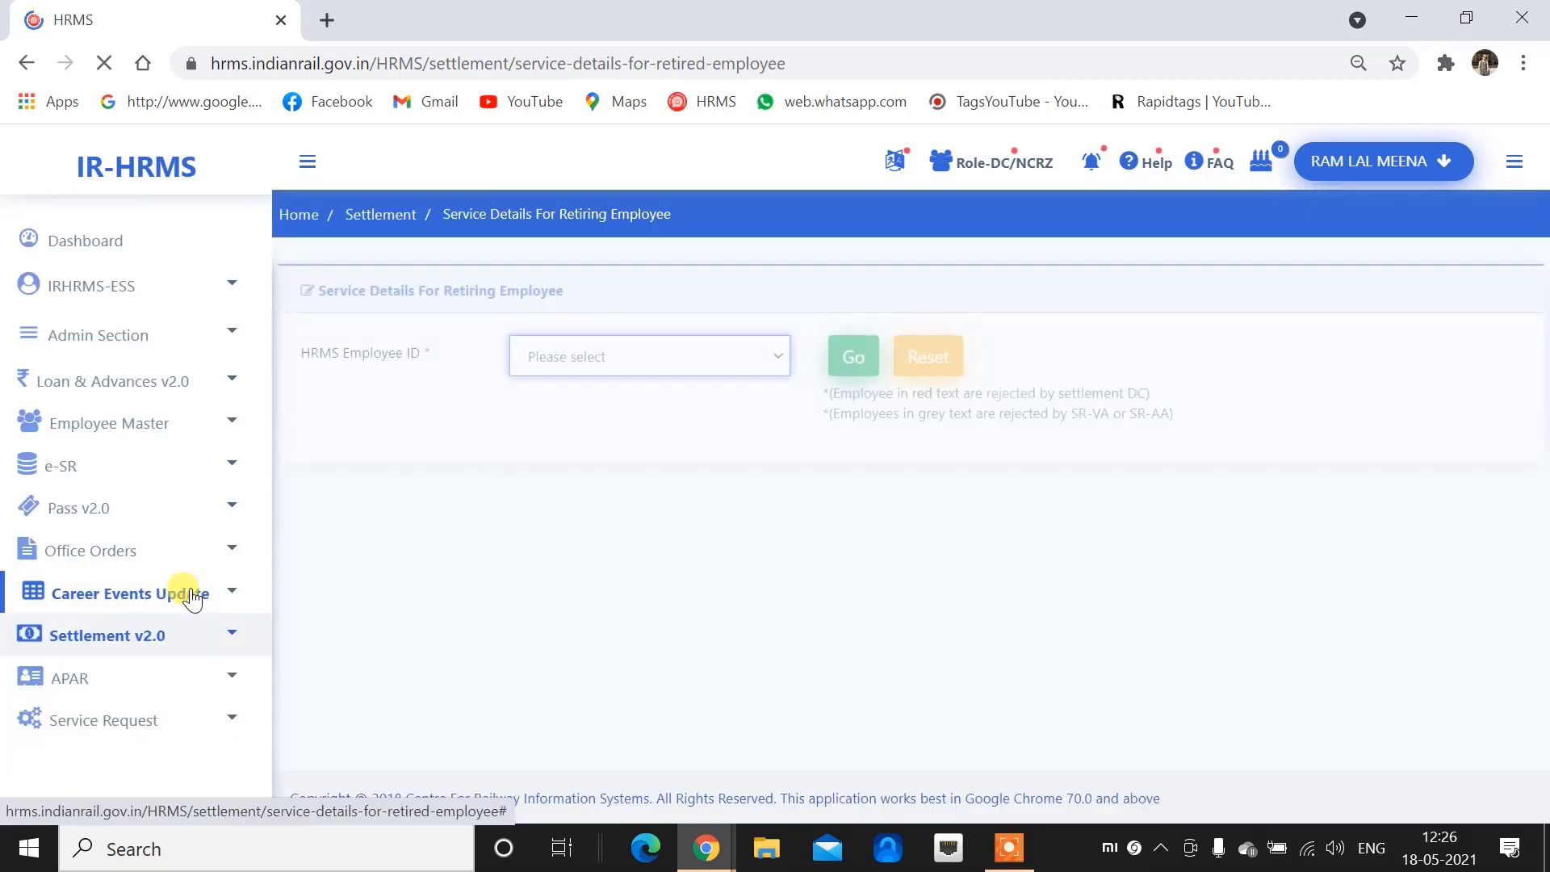
pyautogui.click(649, 360)
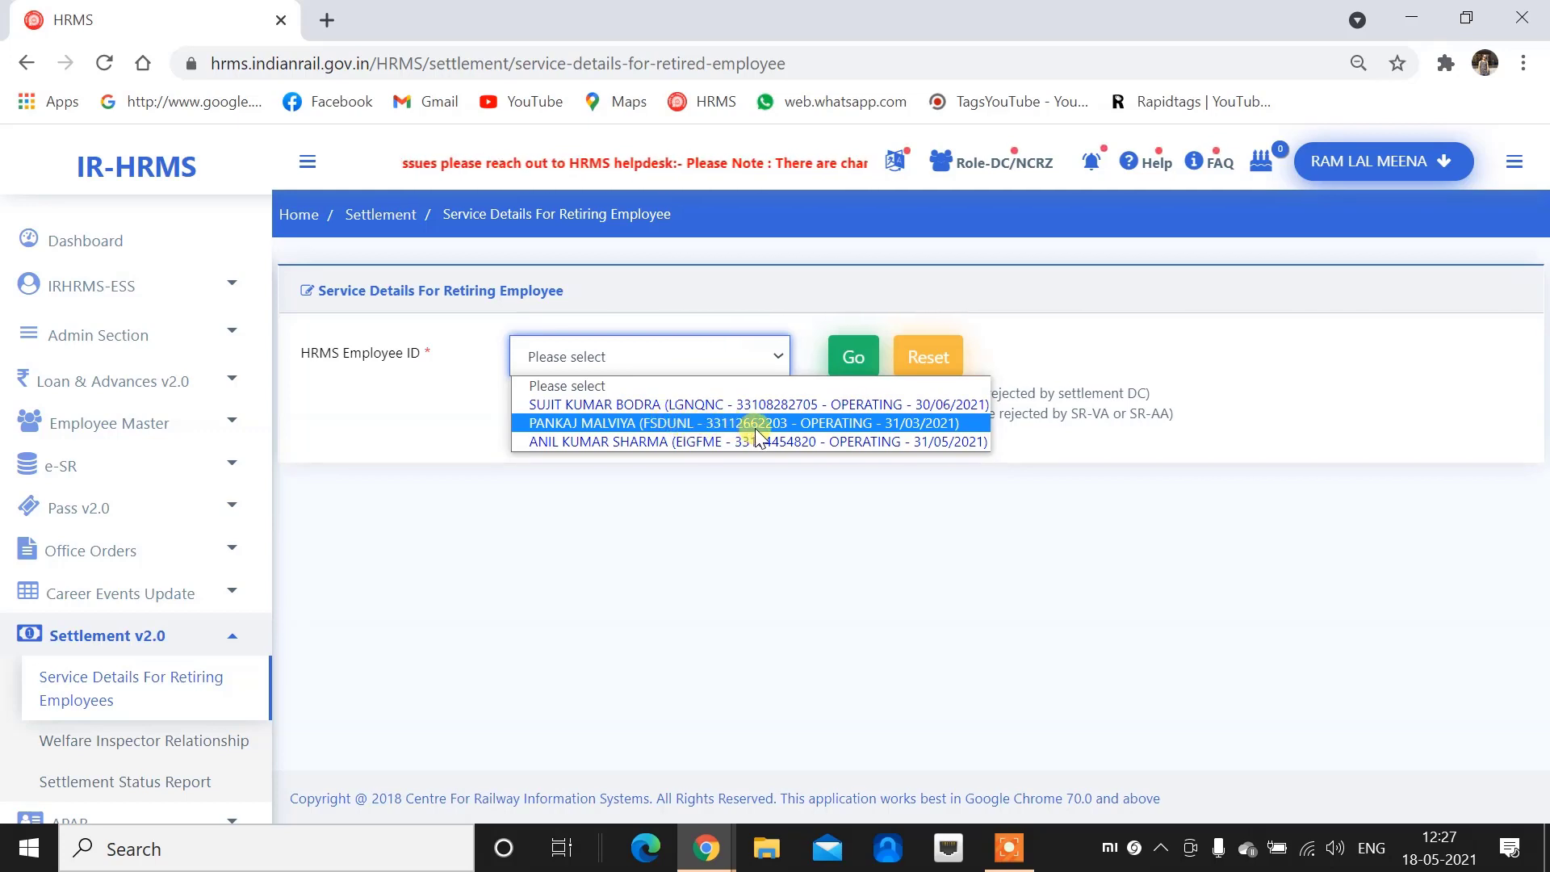
pyautogui.click(696, 408)
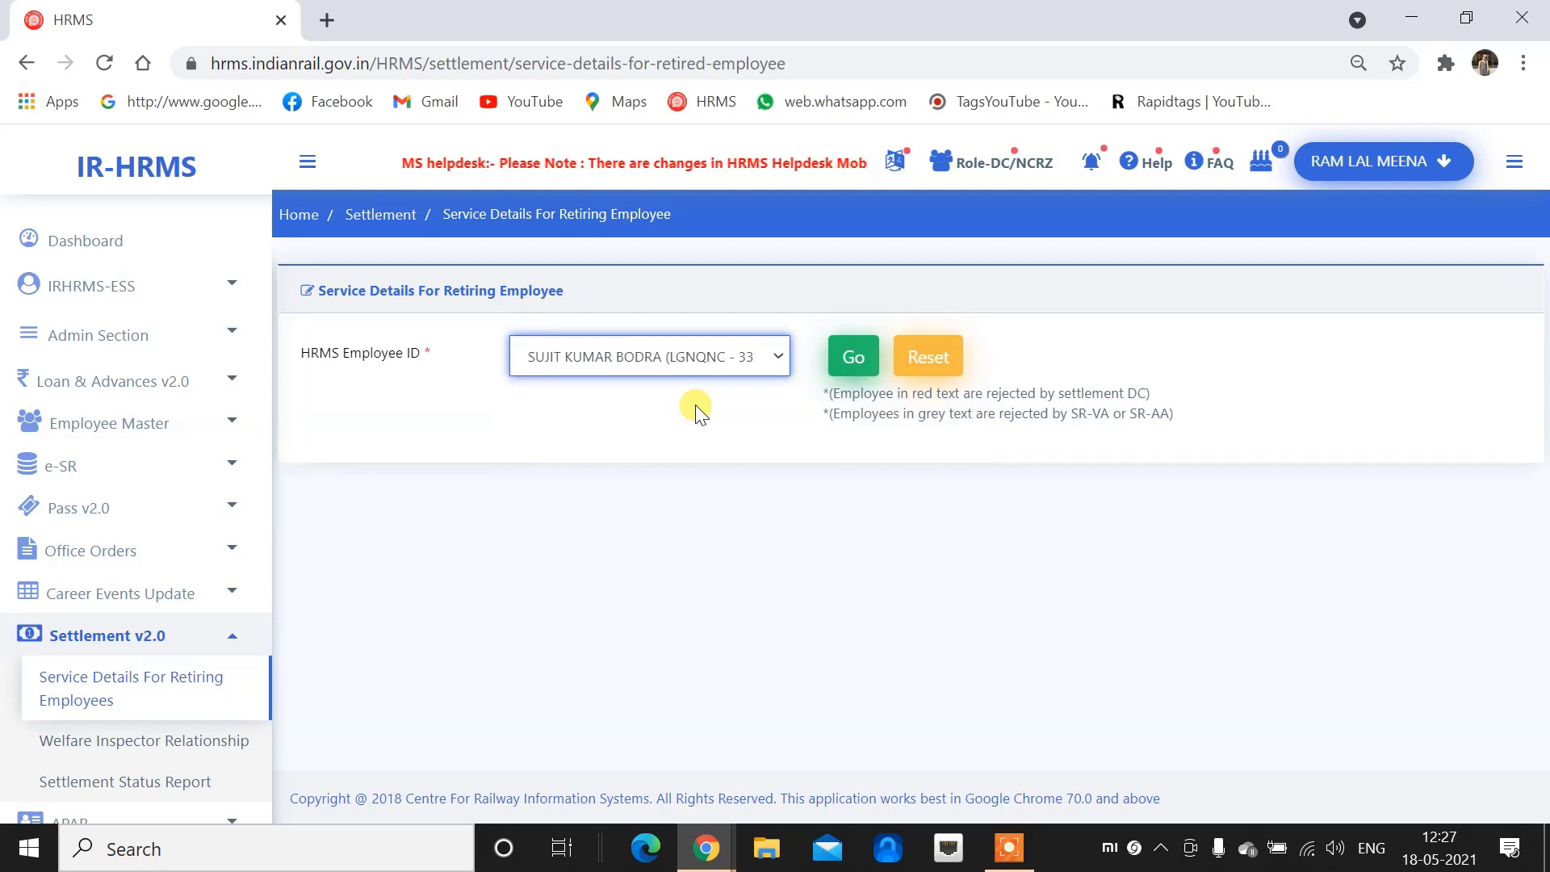
pyautogui.click(855, 360)
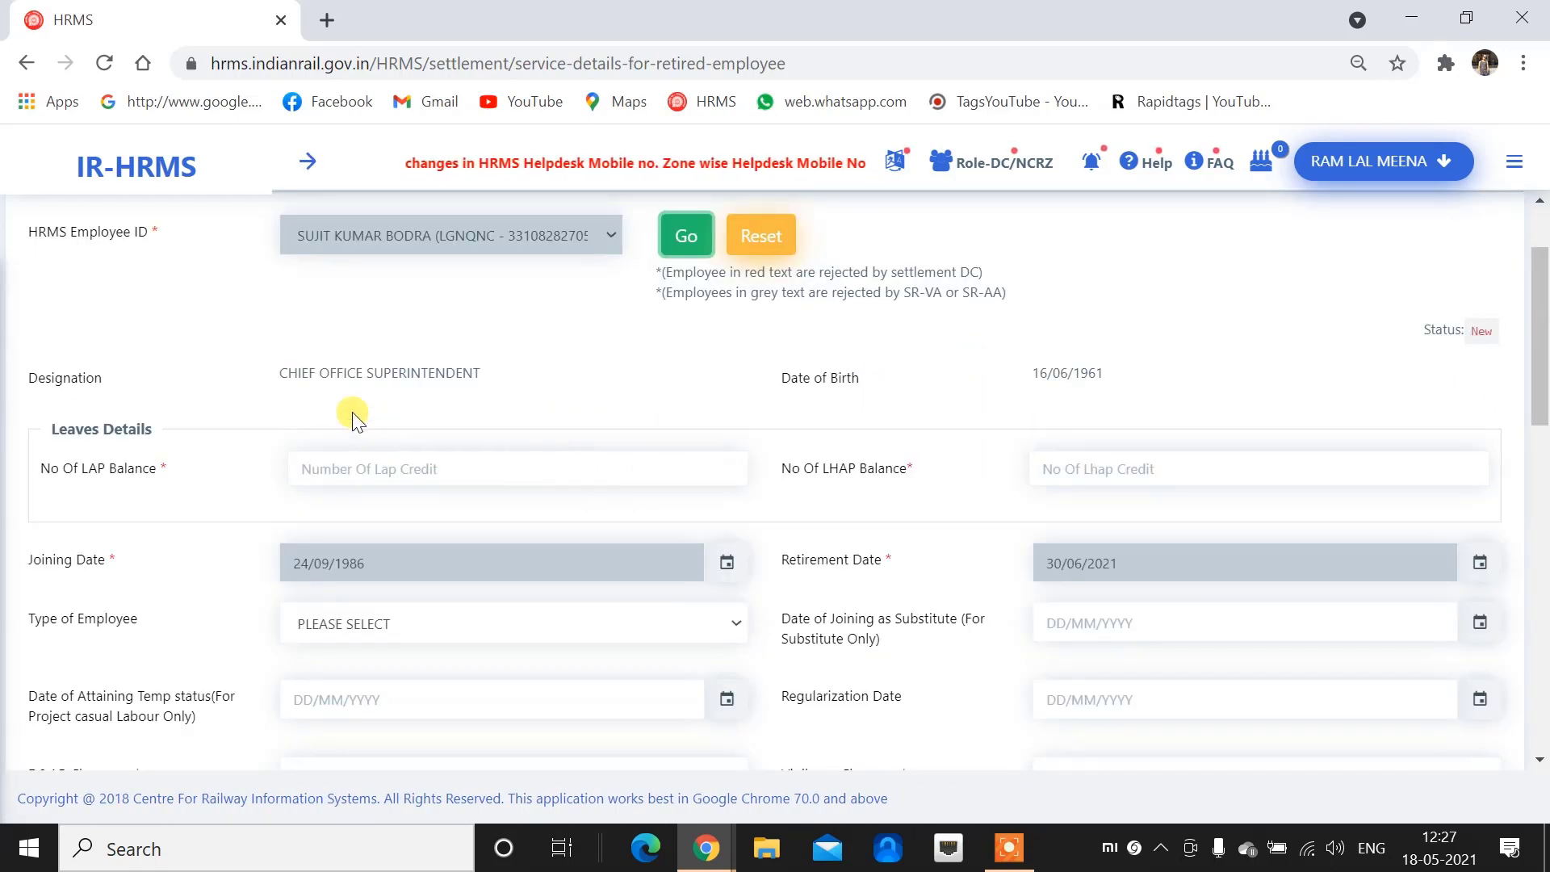
pyautogui.moveTo(278, 371); pyautogui.dragTo(491, 383)
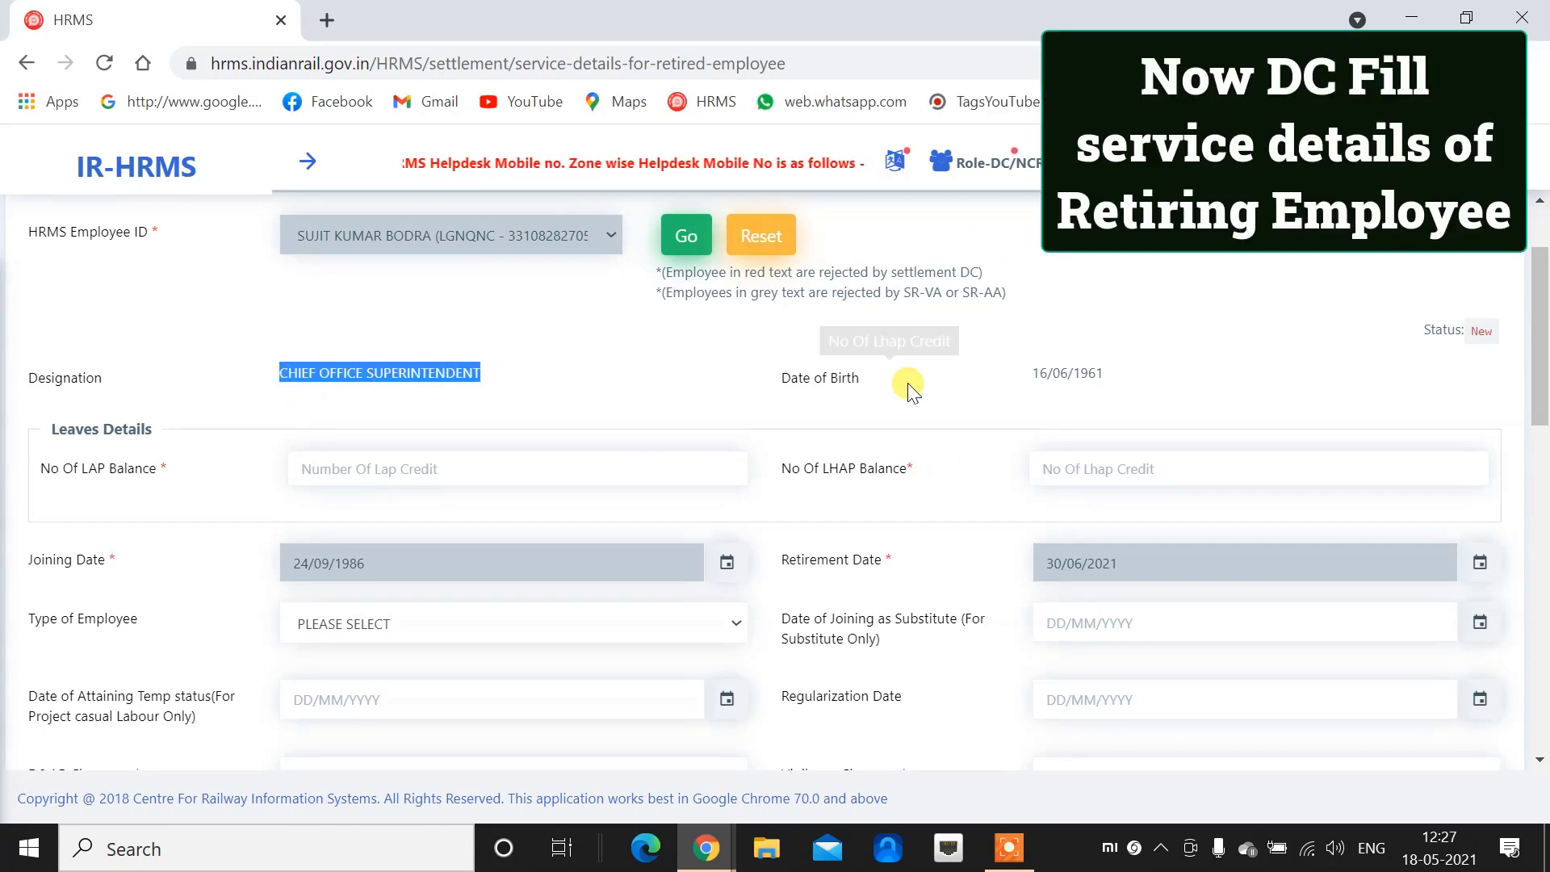
pyautogui.moveTo(1030, 374); pyautogui.dragTo(1142, 383)
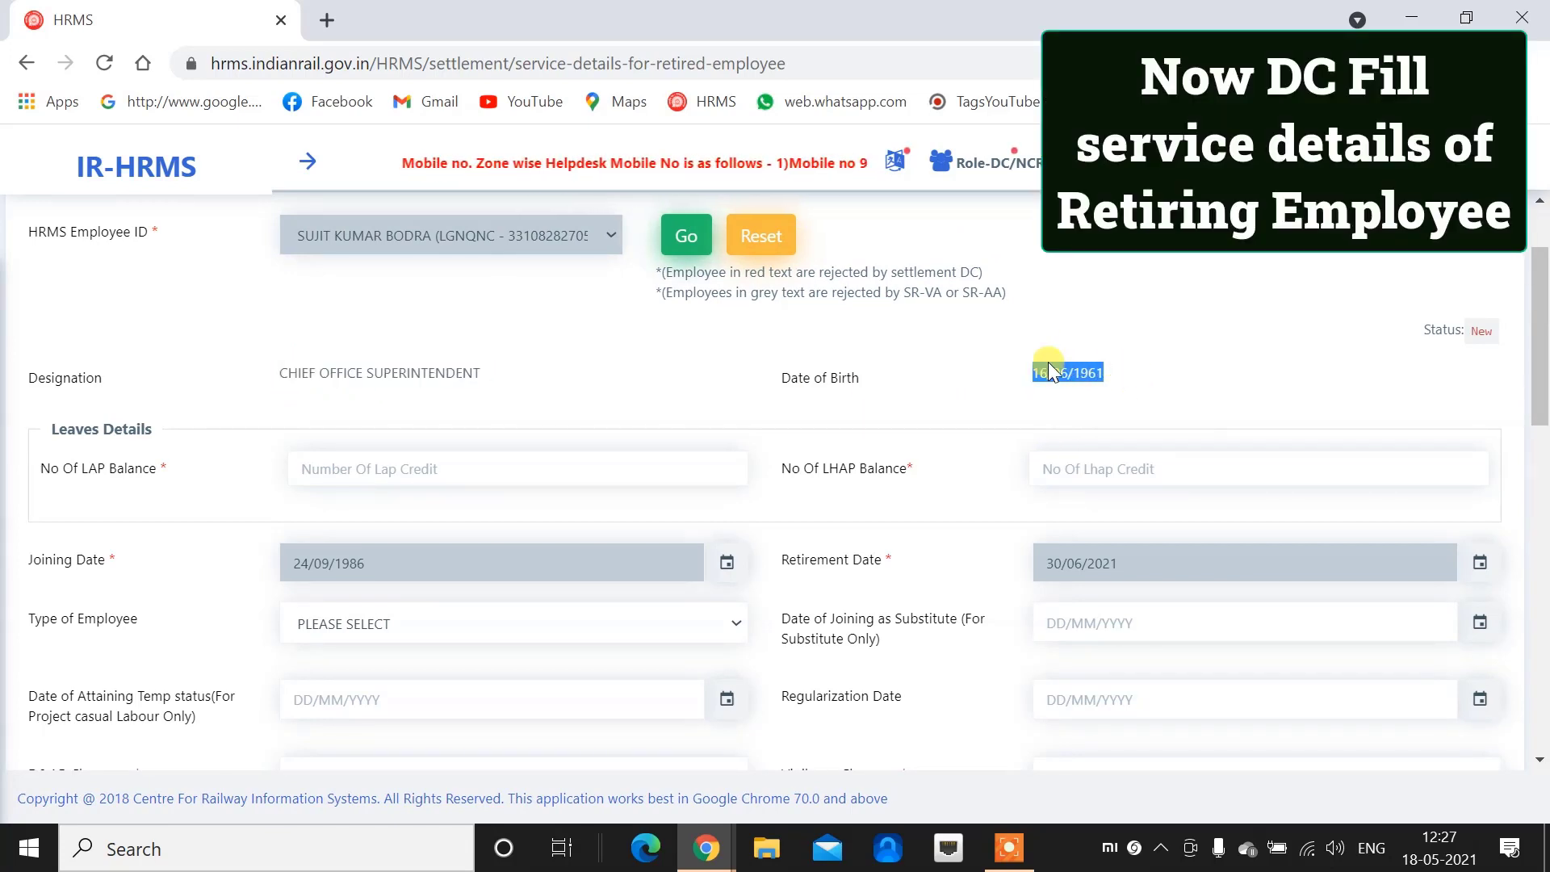
# Enter 300 as the No Of LAP Balance
pyautogui.click(405, 464)
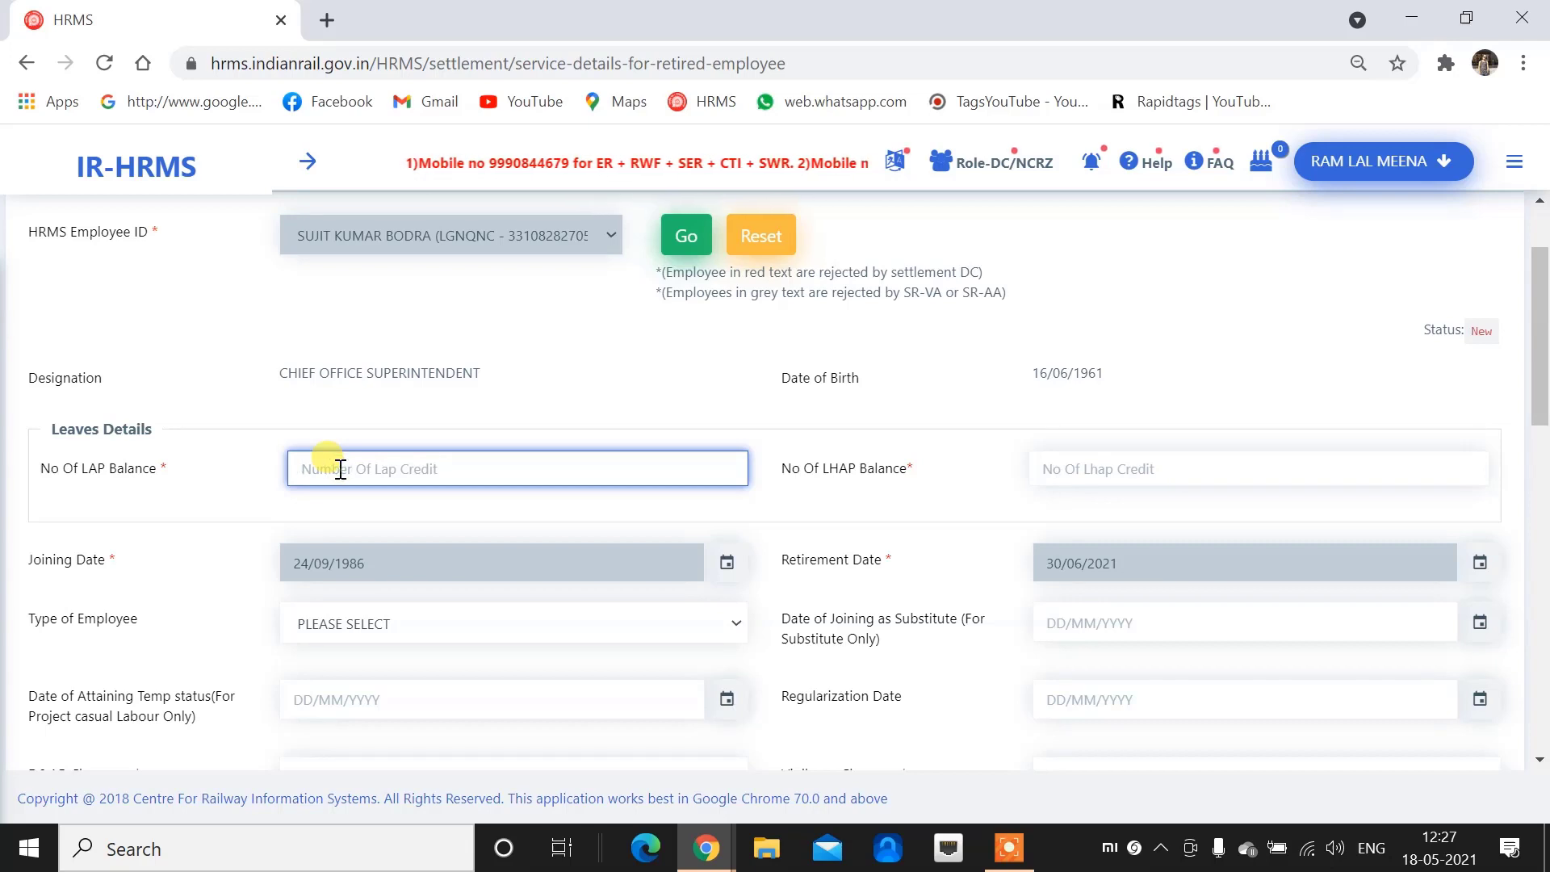
pyautogui.write('300')
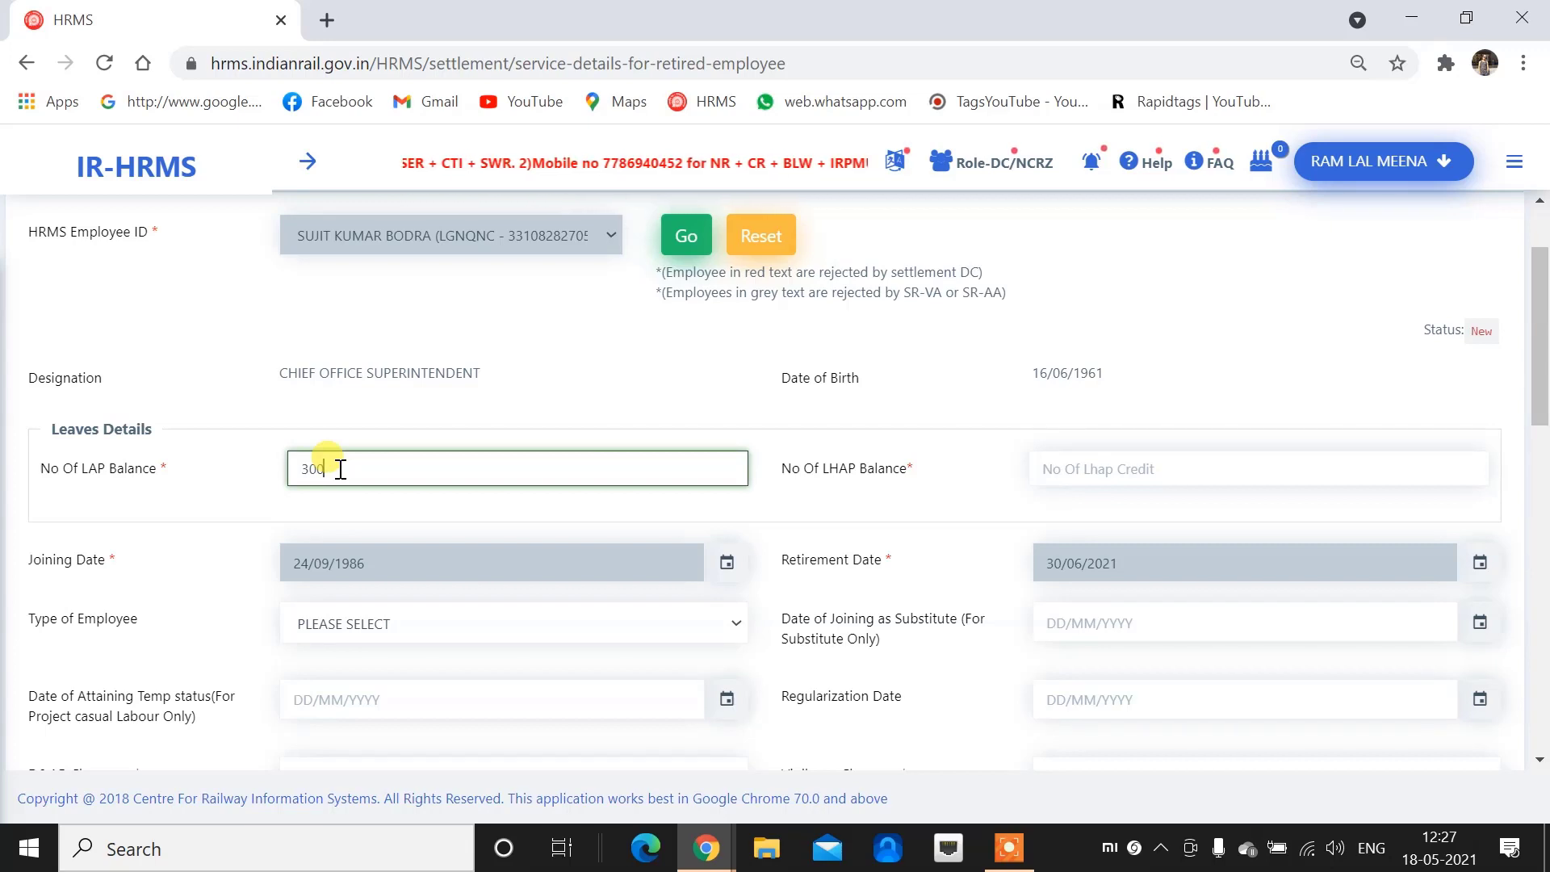
pyautogui.click(1167, 470)
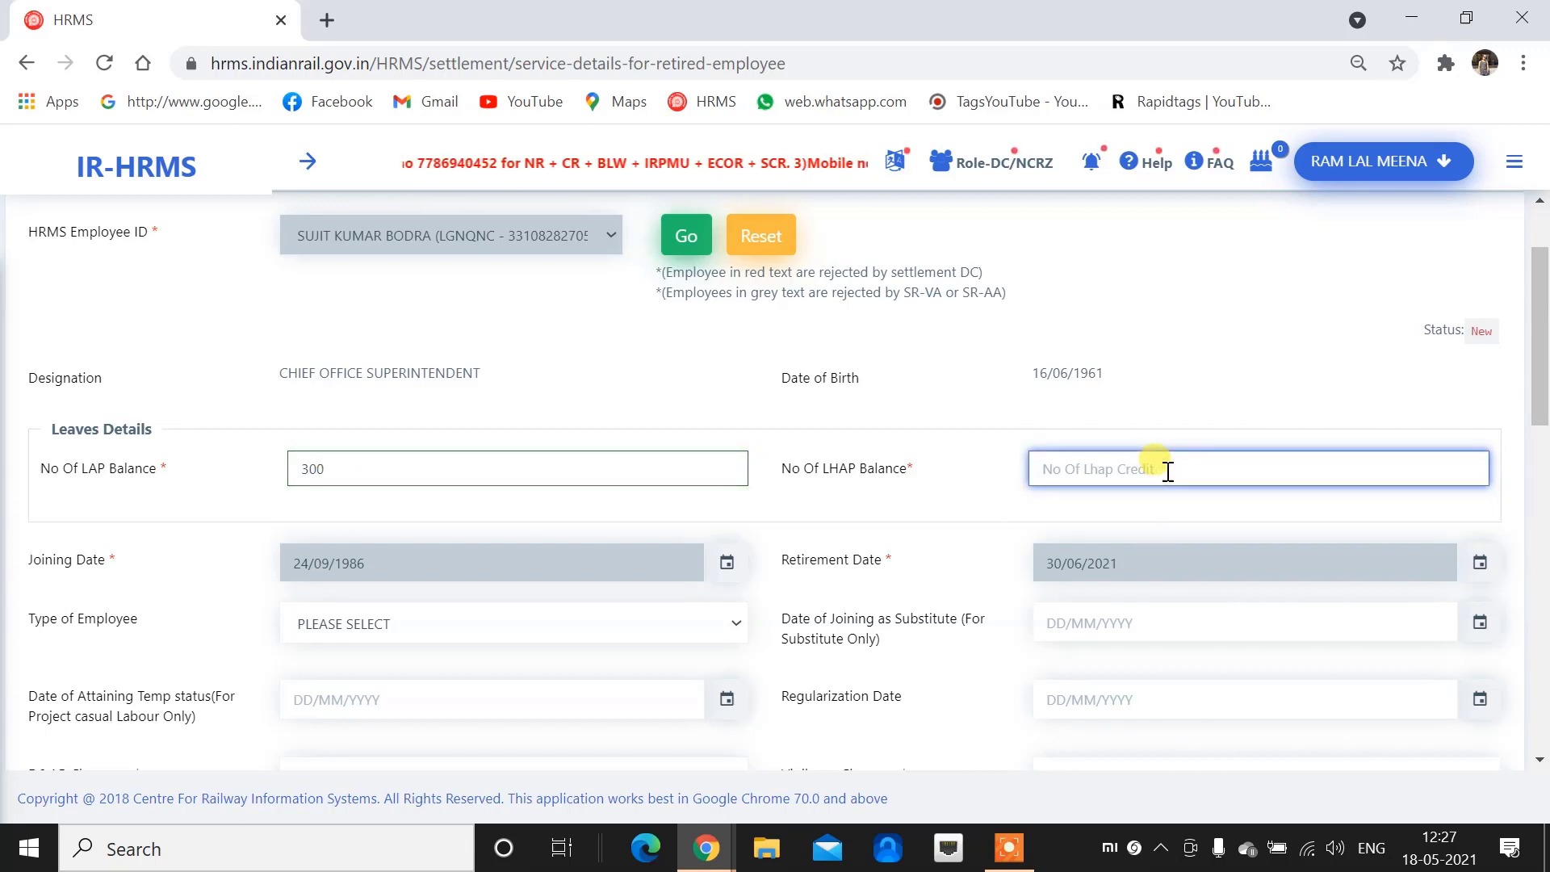
# Review the prefilled joining and retirement dates, then try the SUBSTITUTE employee type's date fields
pyautogui.scroll(-1, 724, 507)
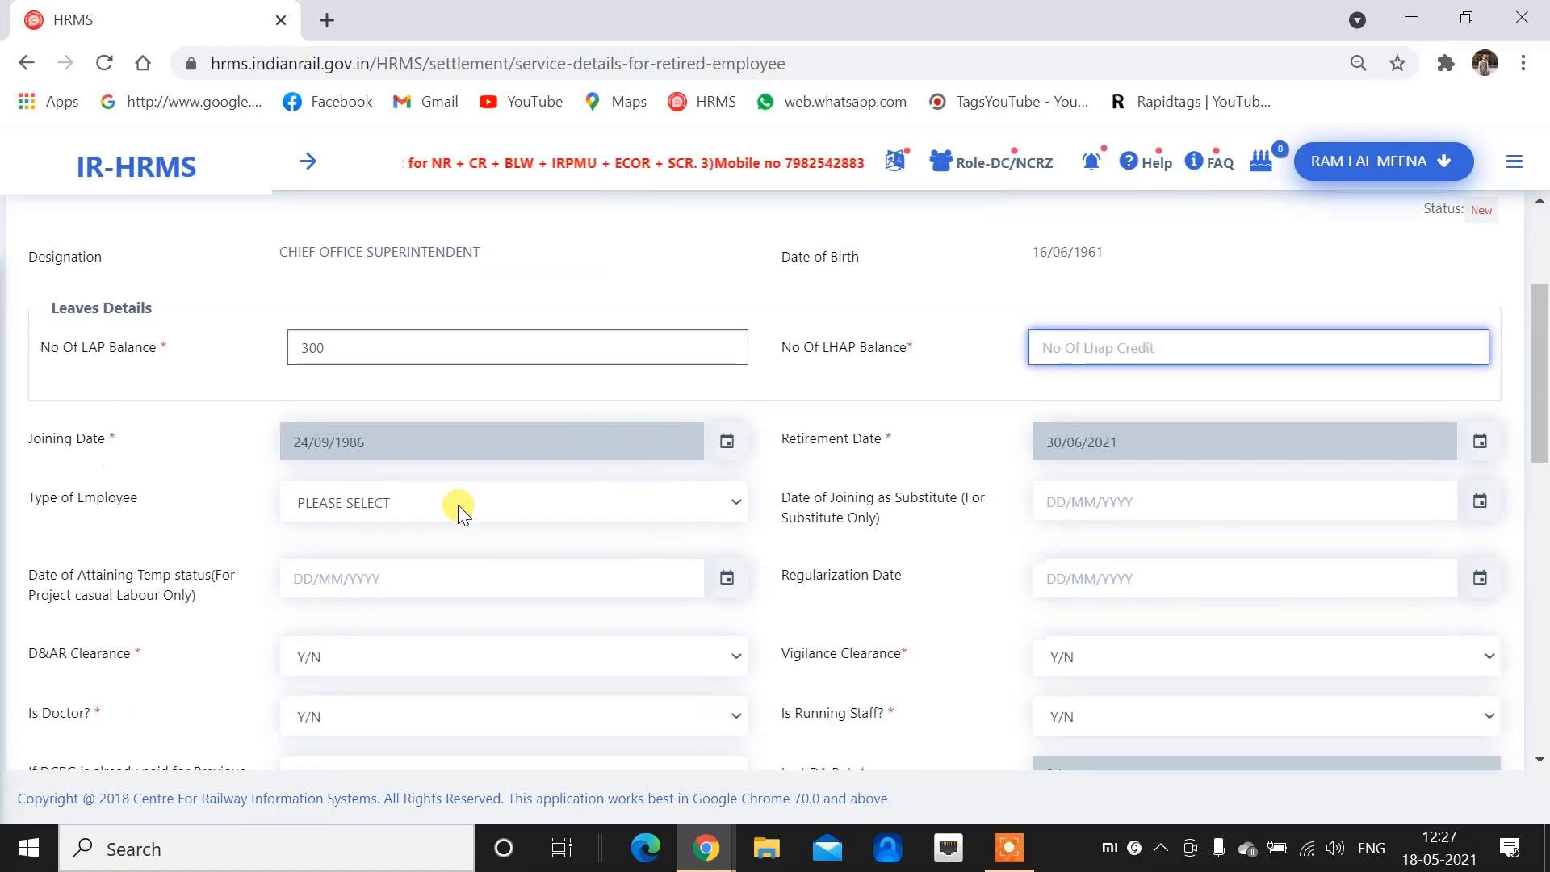
pyautogui.click(387, 440)
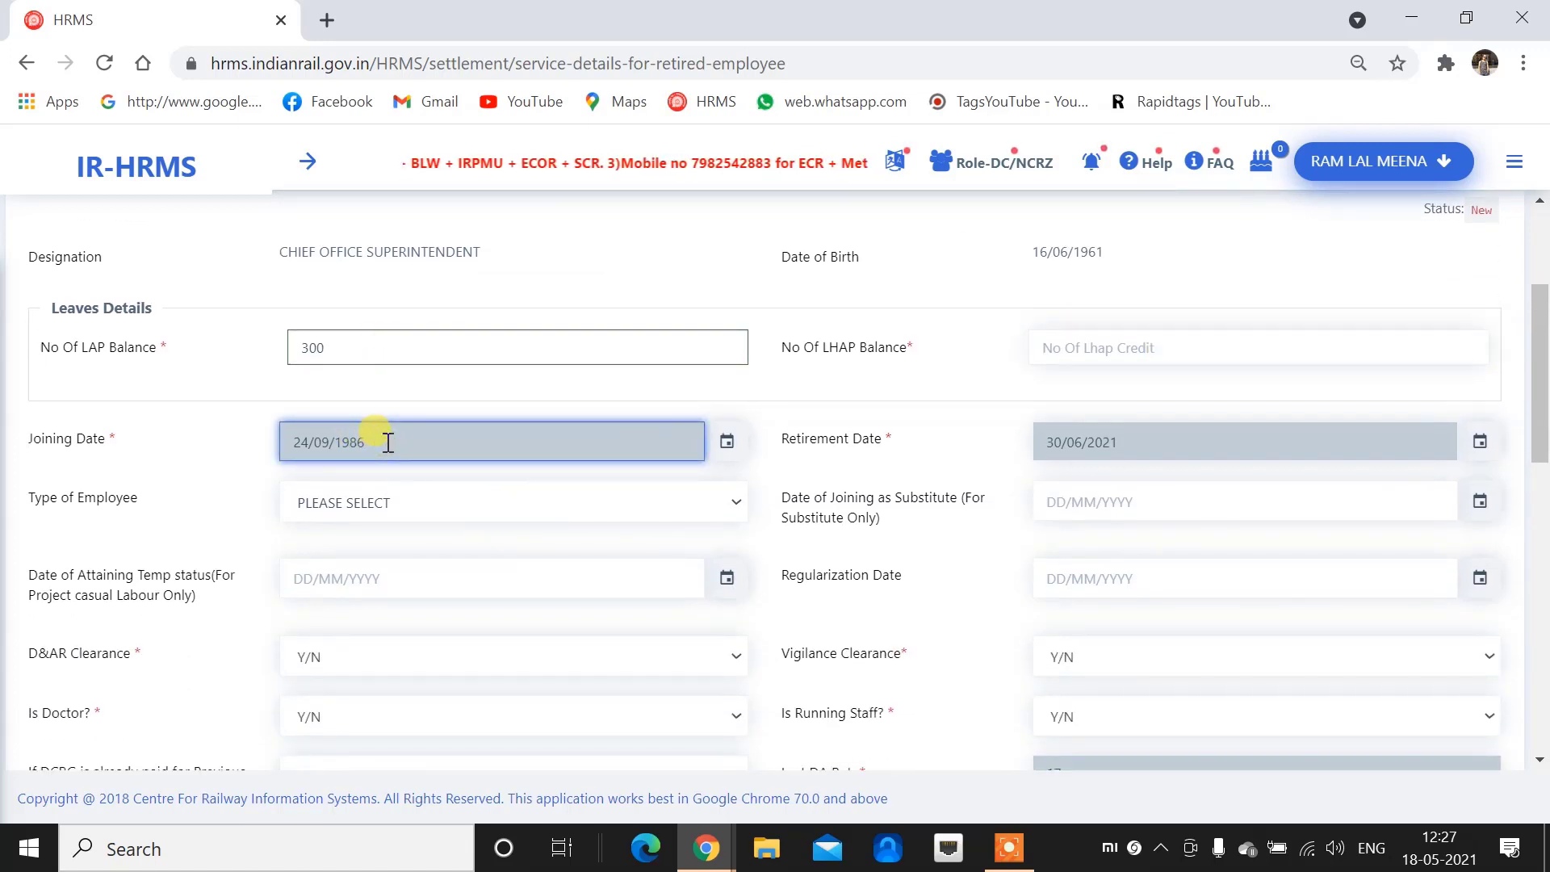
pyautogui.click(1189, 446)
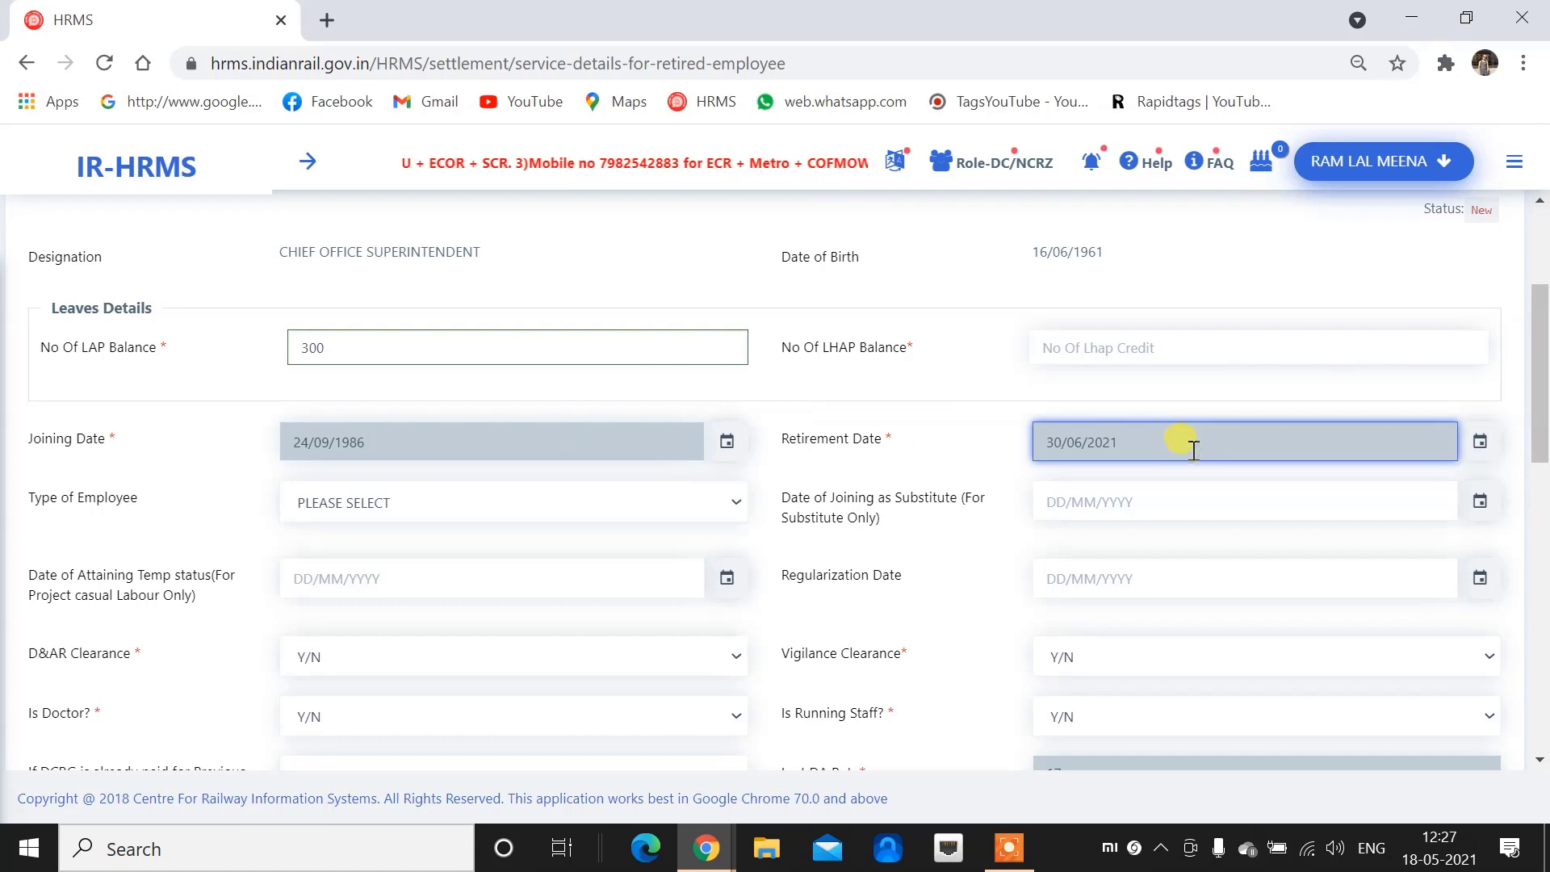
pyautogui.scroll(-1, 1193, 448)
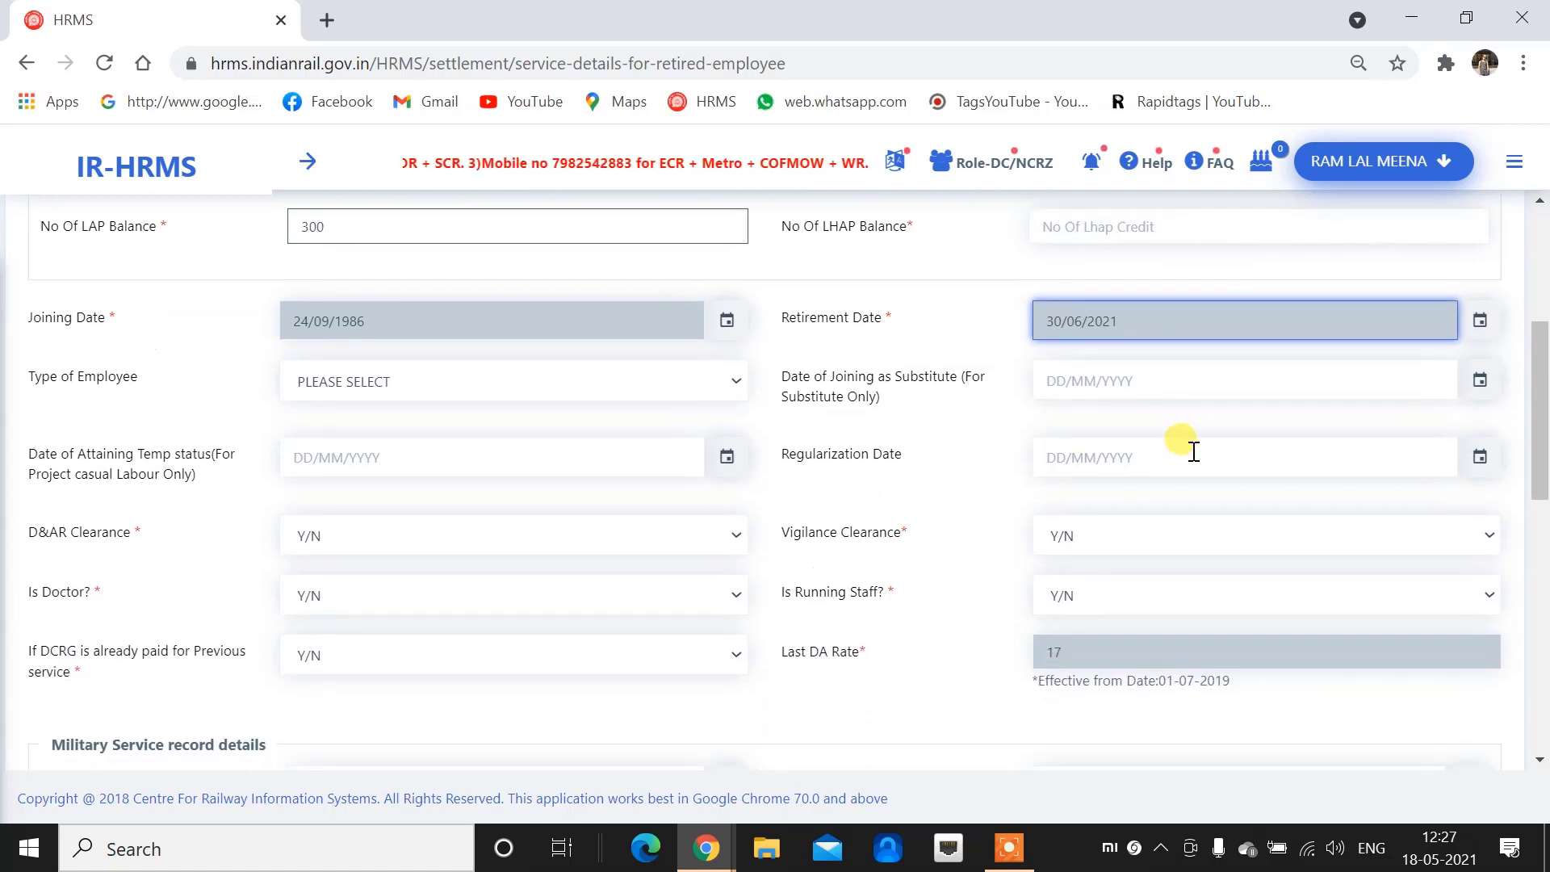
pyautogui.click(422, 376)
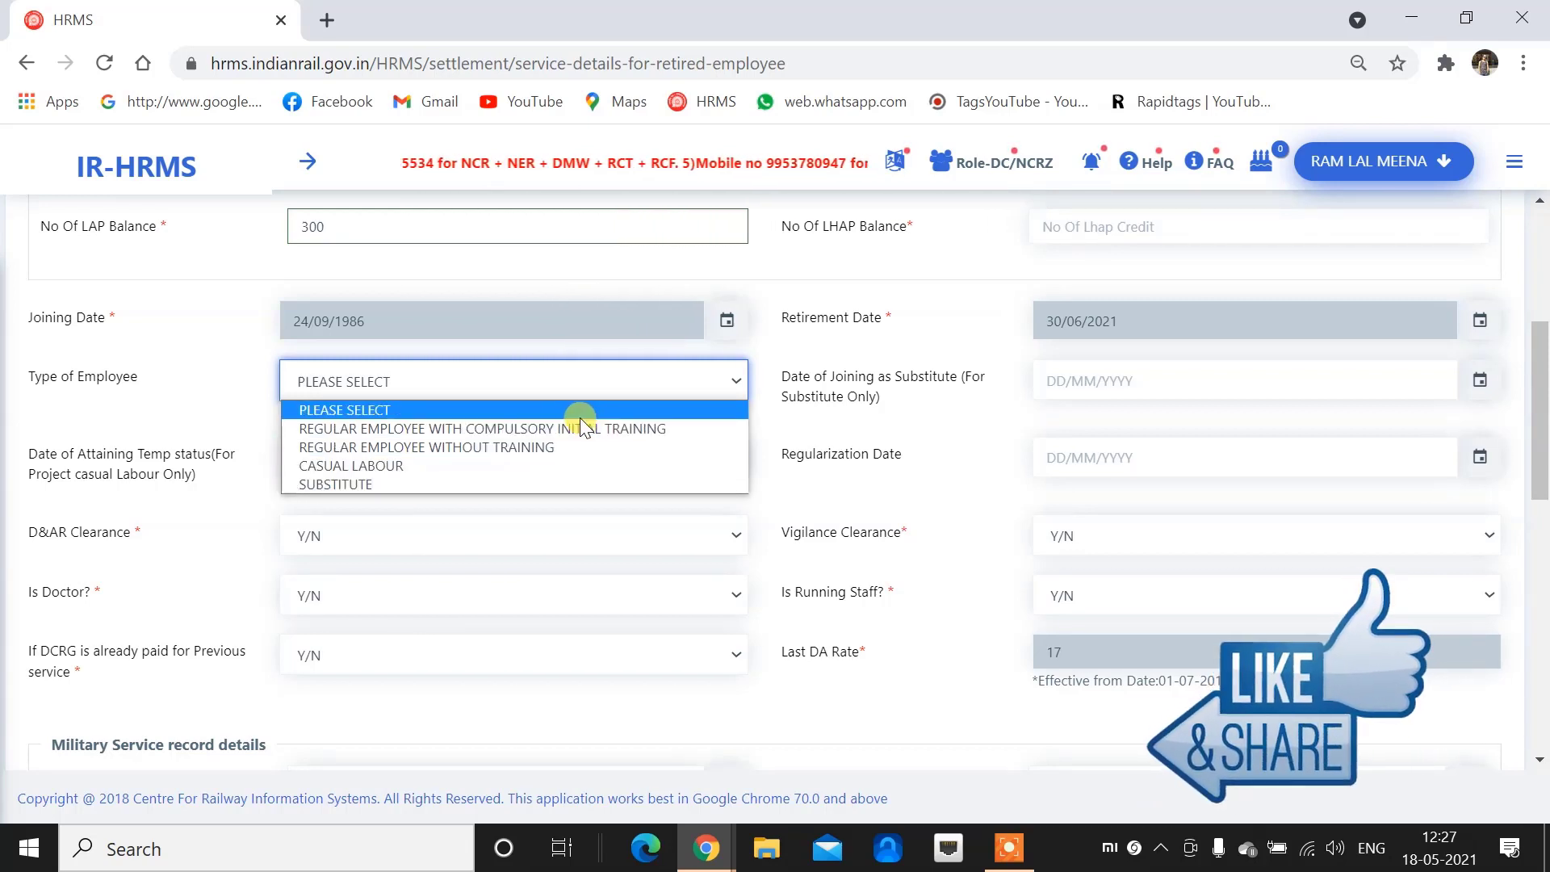
pyautogui.click(828, 406)
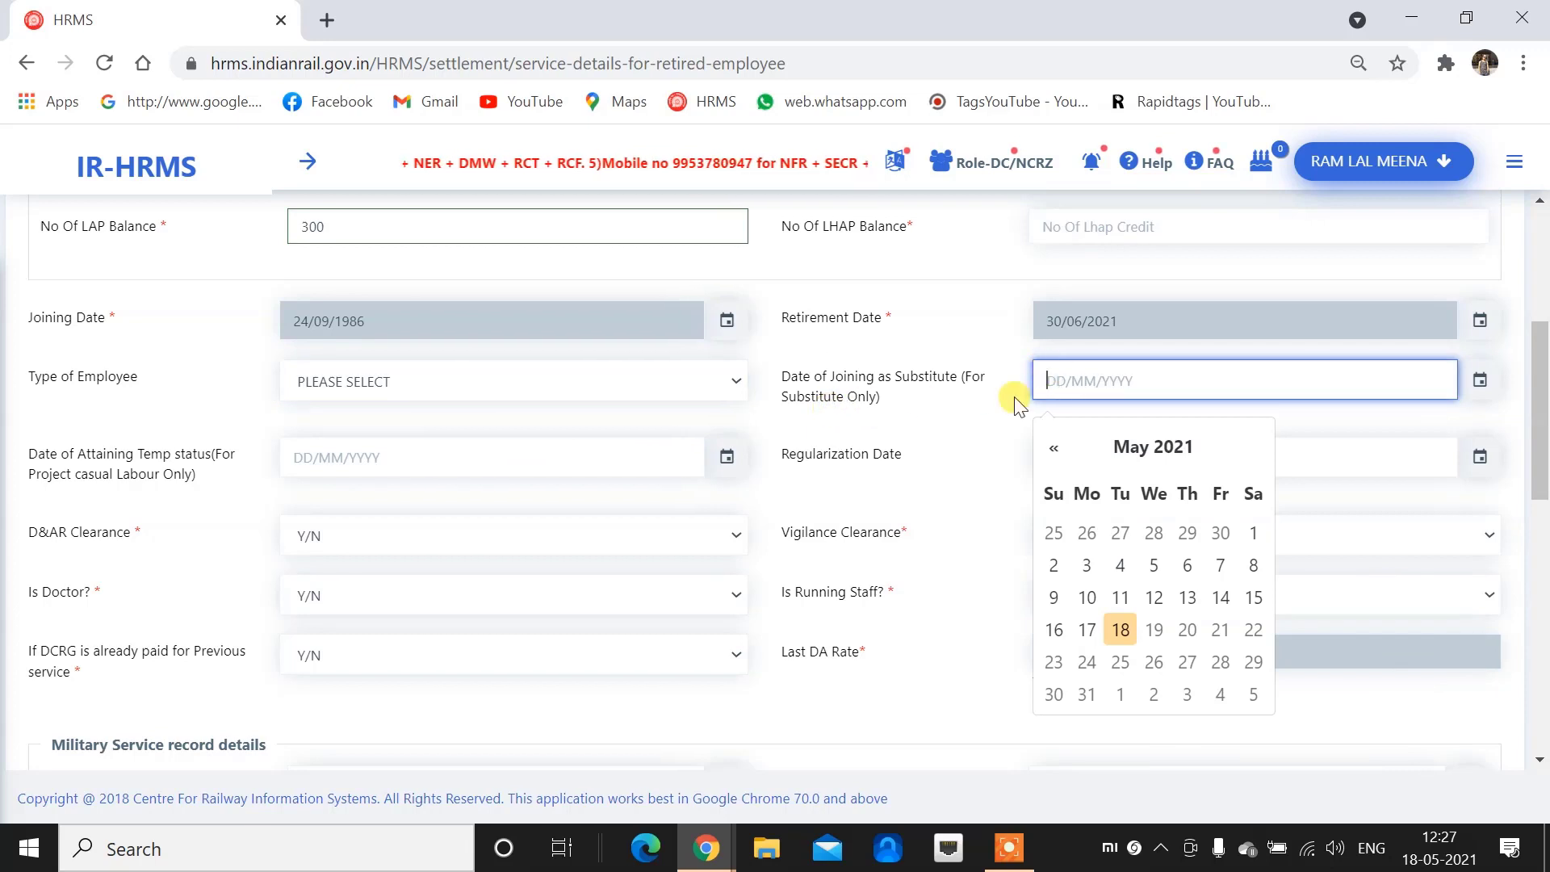
pyautogui.click(926, 414)
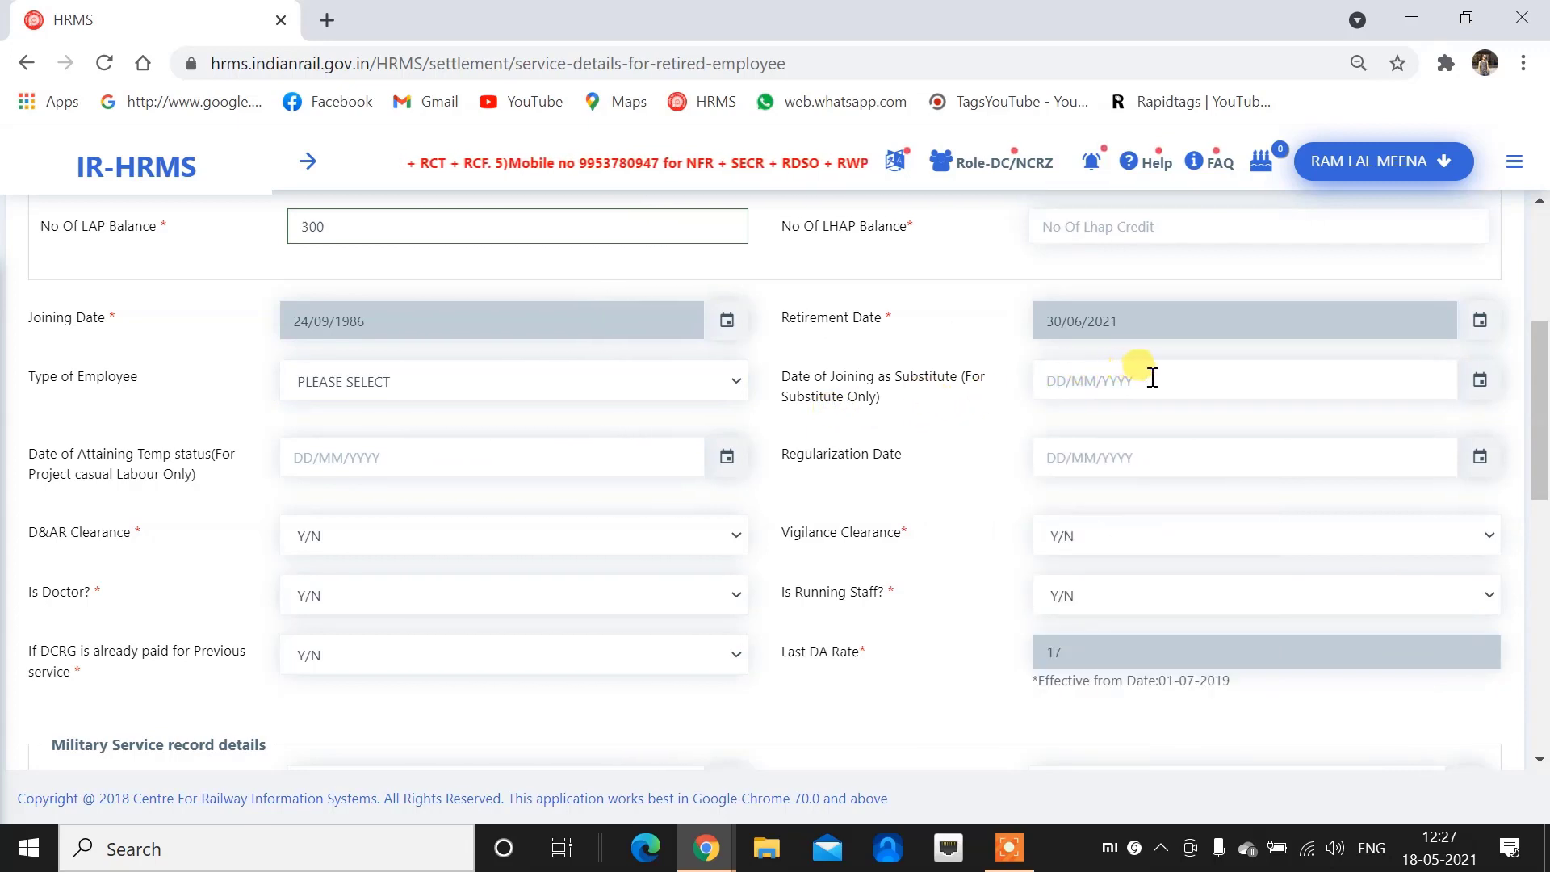
pyautogui.click(423, 379)
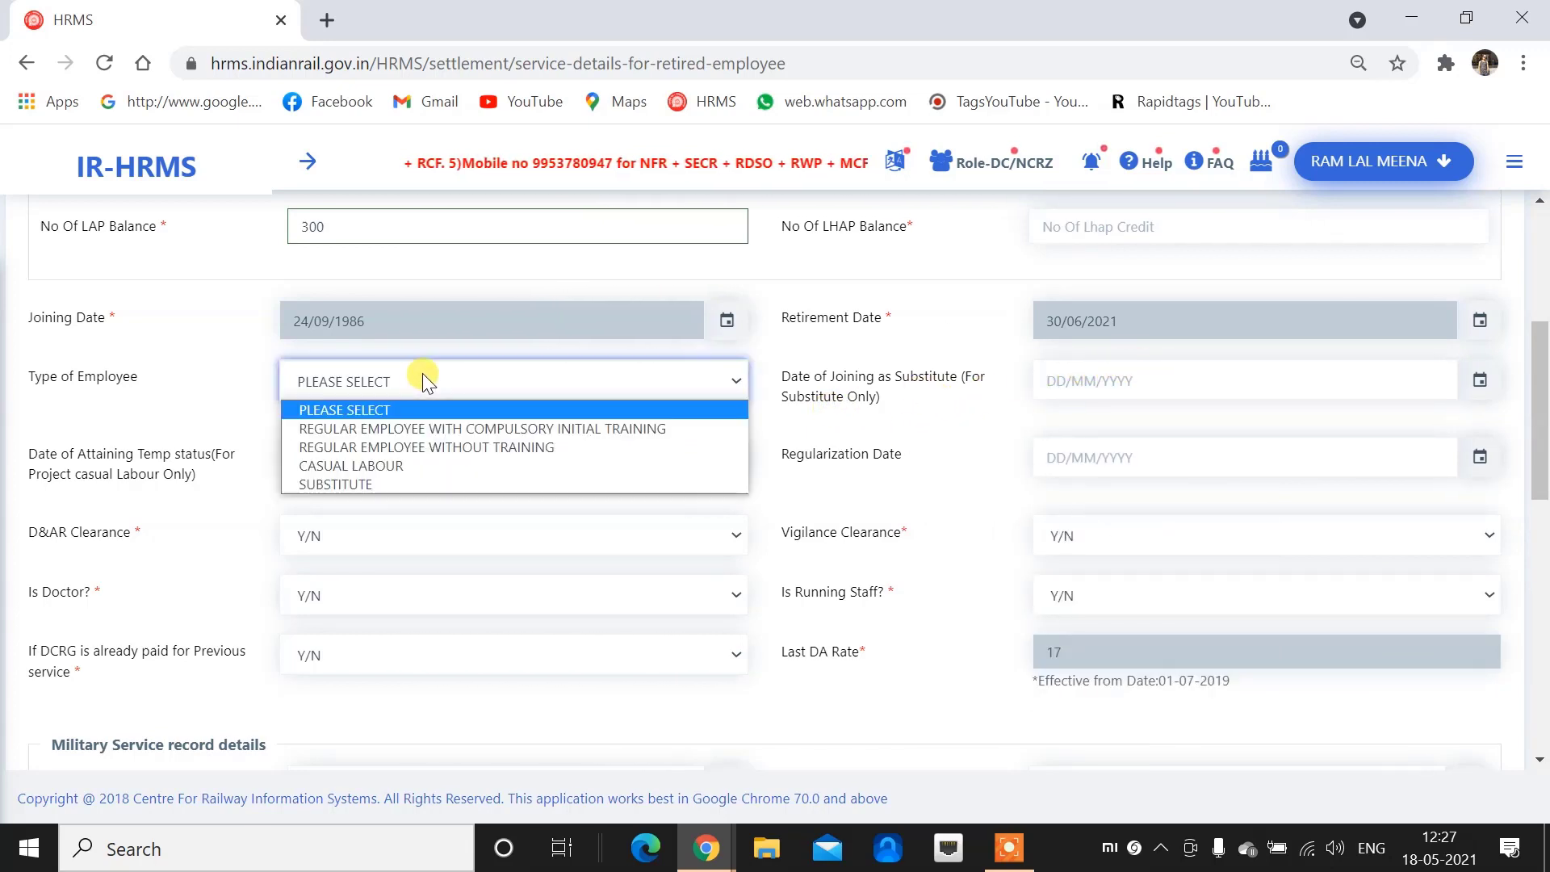
pyautogui.click(407, 484)
pyautogui.moveTo(832, 378); pyautogui.dragTo(943, 381)
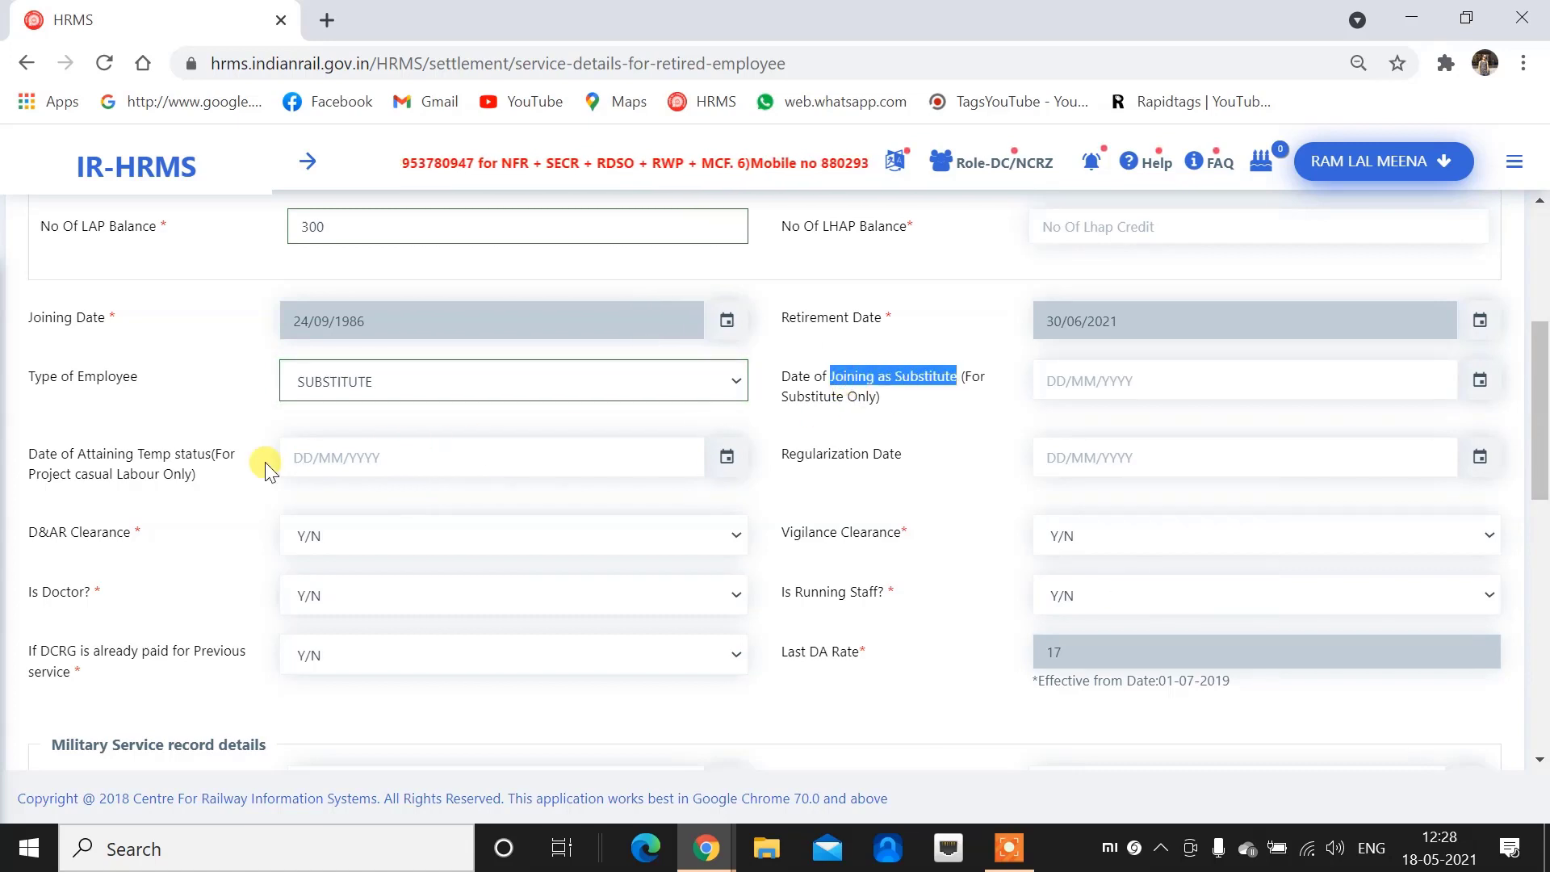
pyautogui.moveTo(175, 455); pyautogui.dragTo(464, 467)
pyautogui.moveTo(837, 454); pyautogui.dragTo(889, 455)
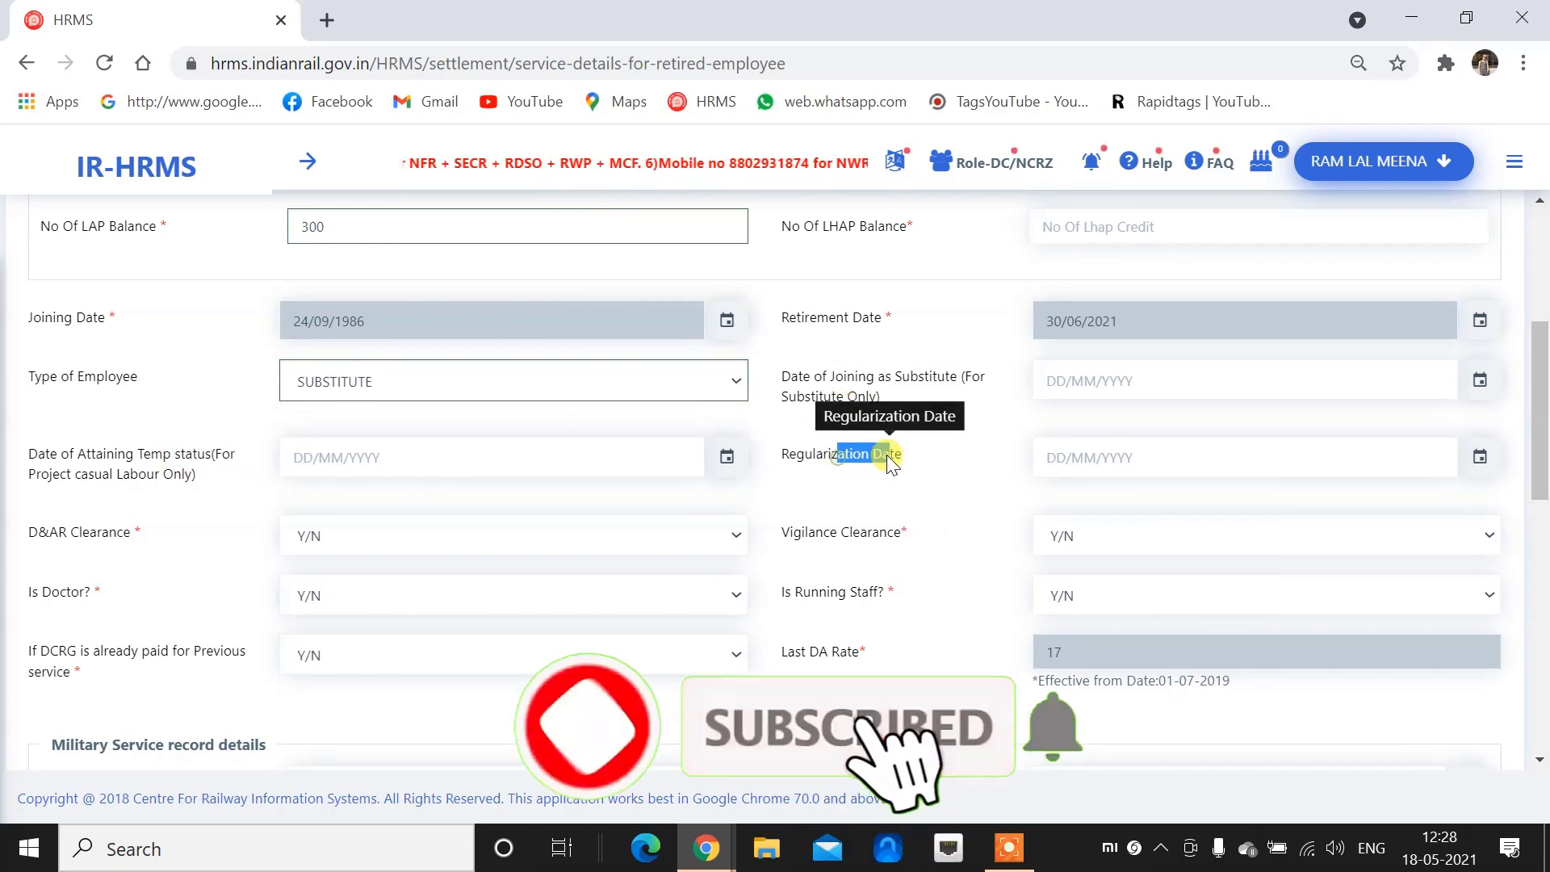
# Compare CASUAL LABOUR and both REGULAR EMPLOYEE types, checking which date fields each shows
pyautogui.click(510, 386)
pyautogui.click(449, 466)
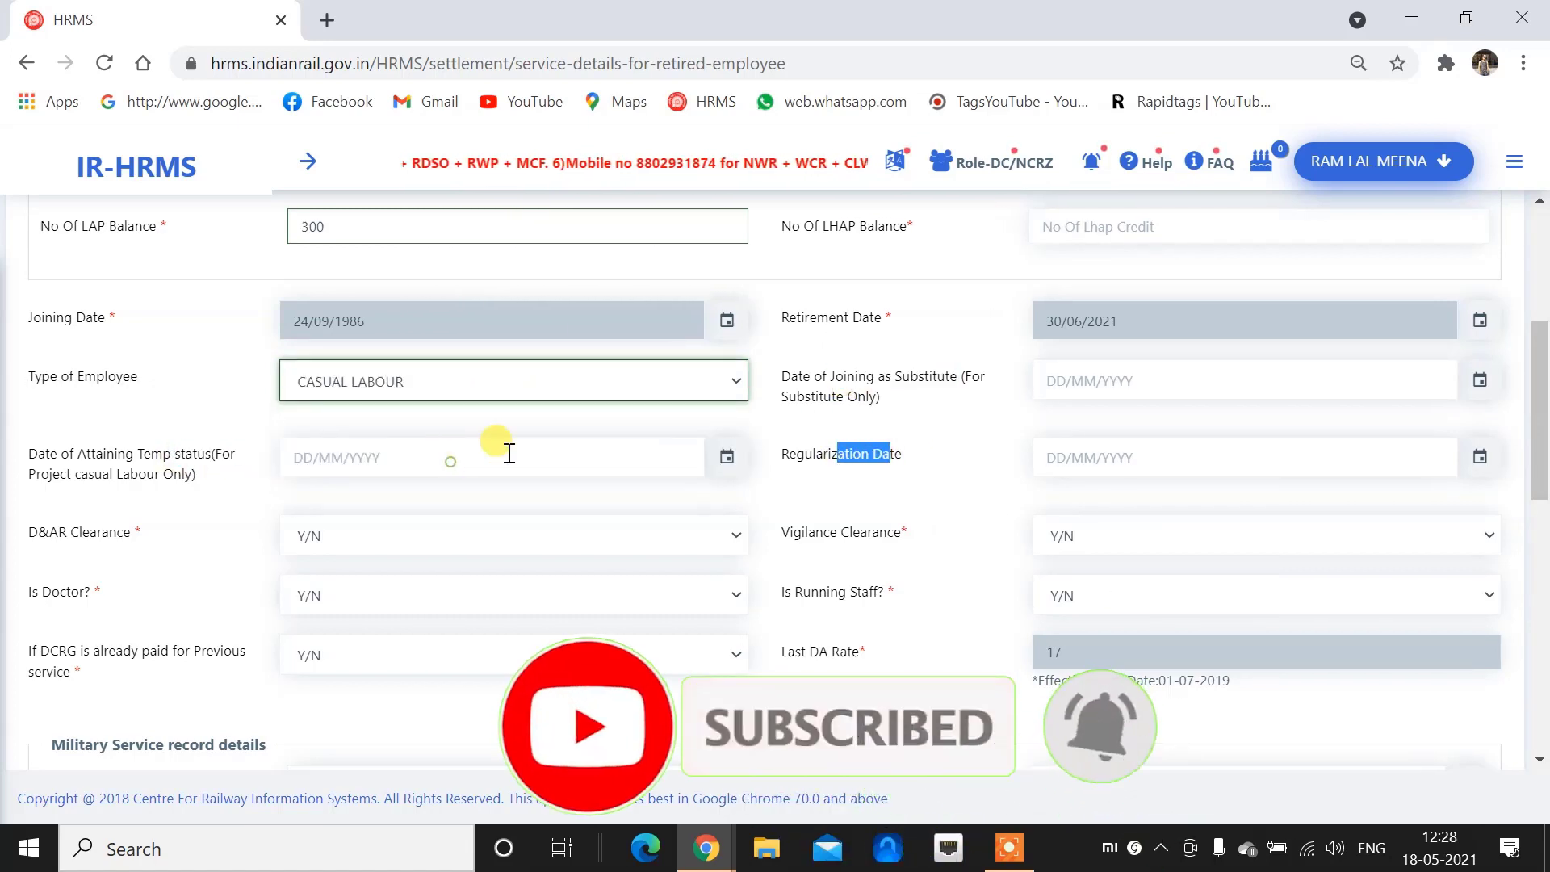
pyautogui.moveTo(805, 394); pyautogui.dragTo(918, 376)
pyautogui.moveTo(168, 454); pyautogui.dragTo(235, 456)
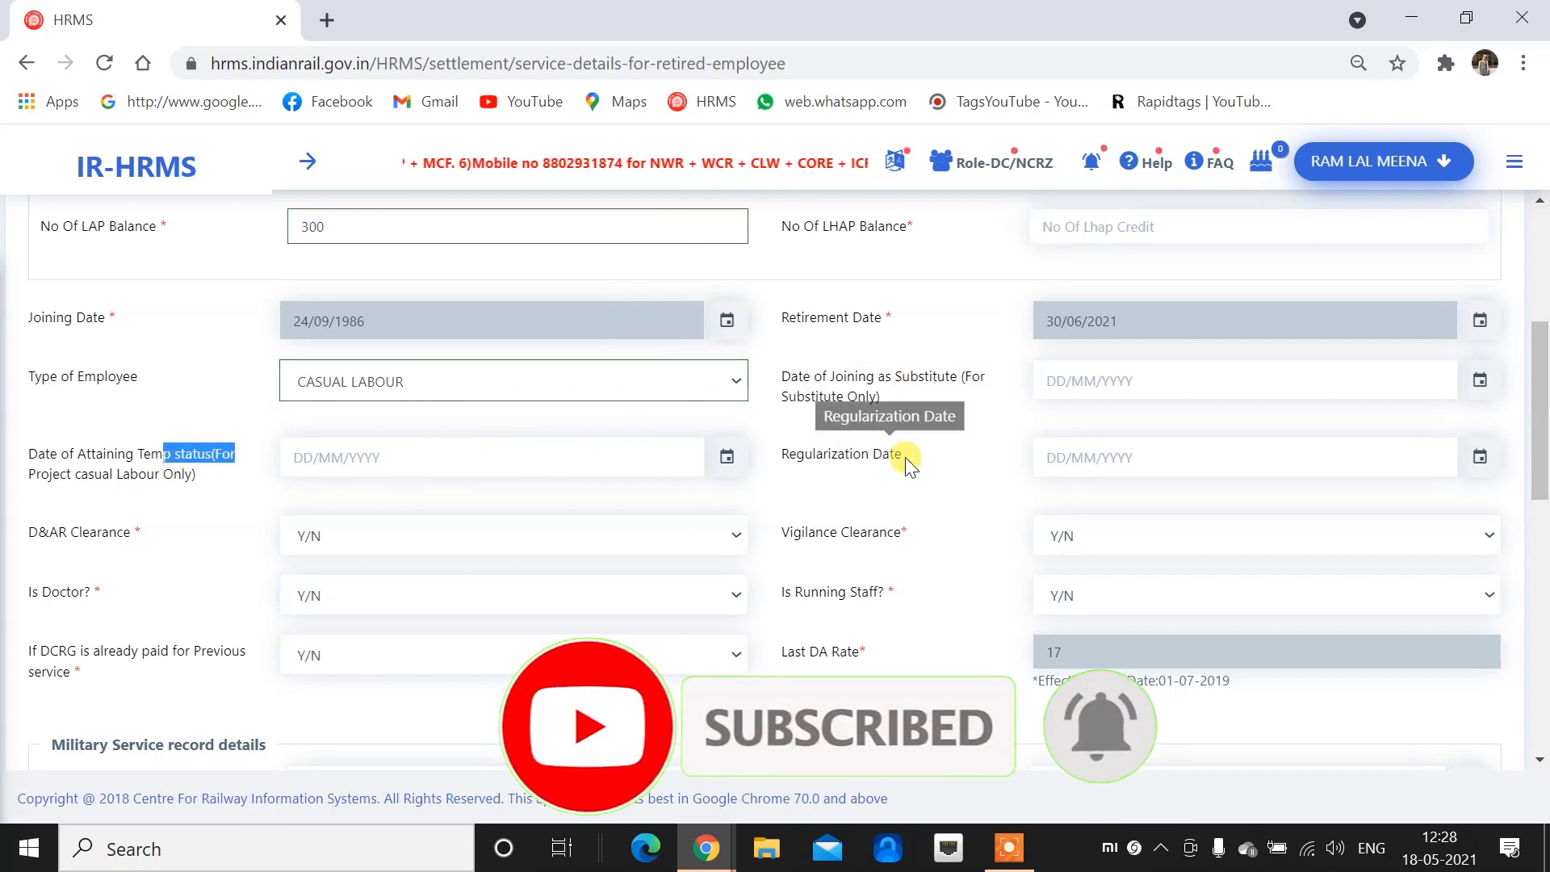
pyautogui.moveTo(823, 455); pyautogui.dragTo(883, 454)
pyautogui.click(568, 393)
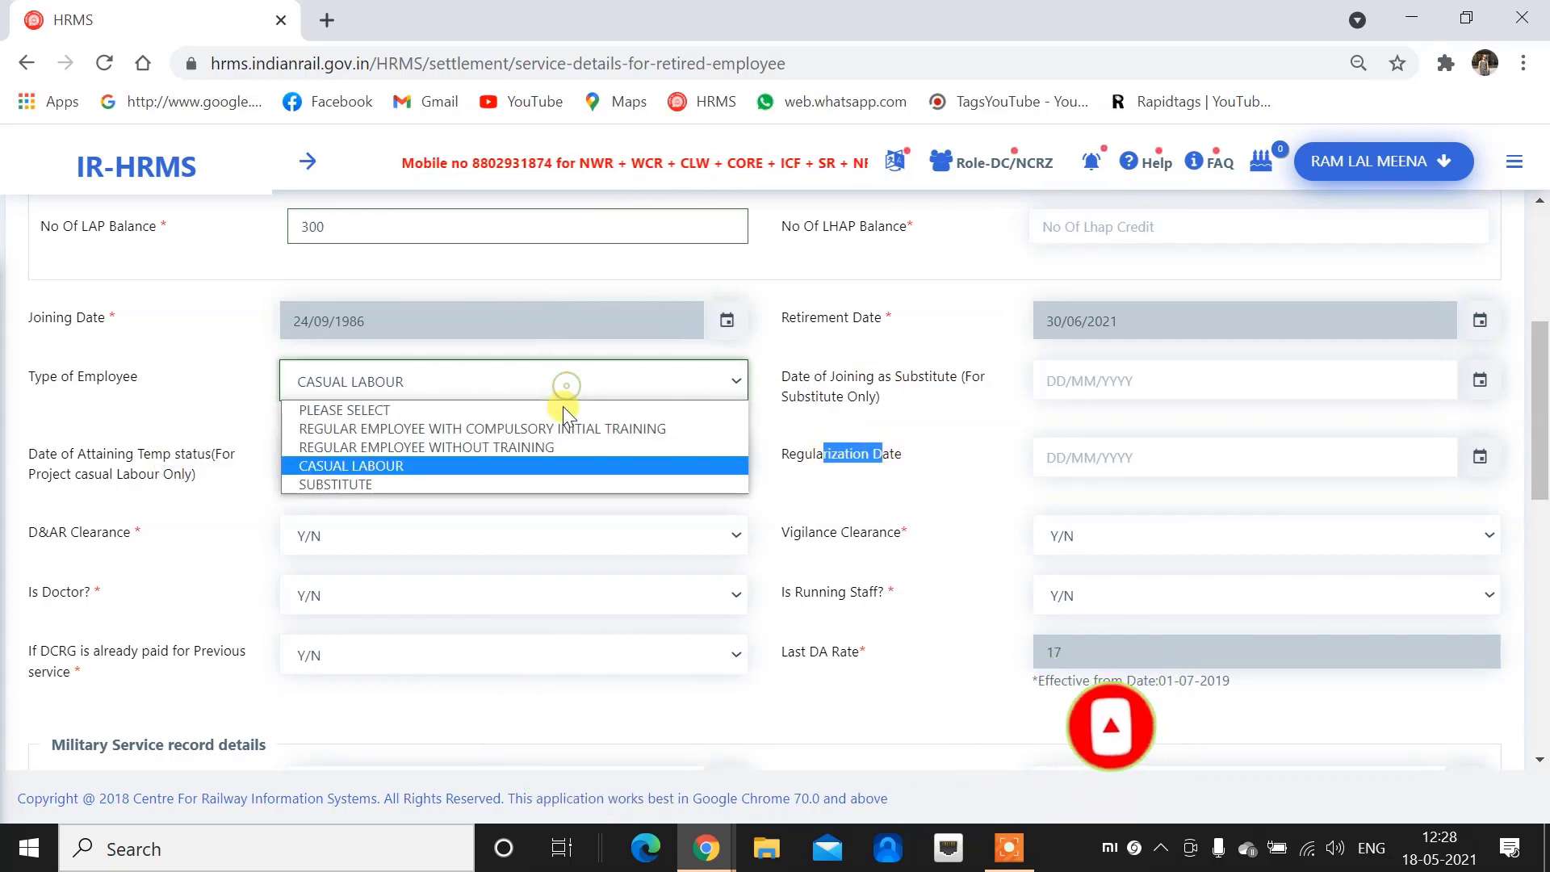
pyautogui.click(549, 445)
pyautogui.click(1061, 457)
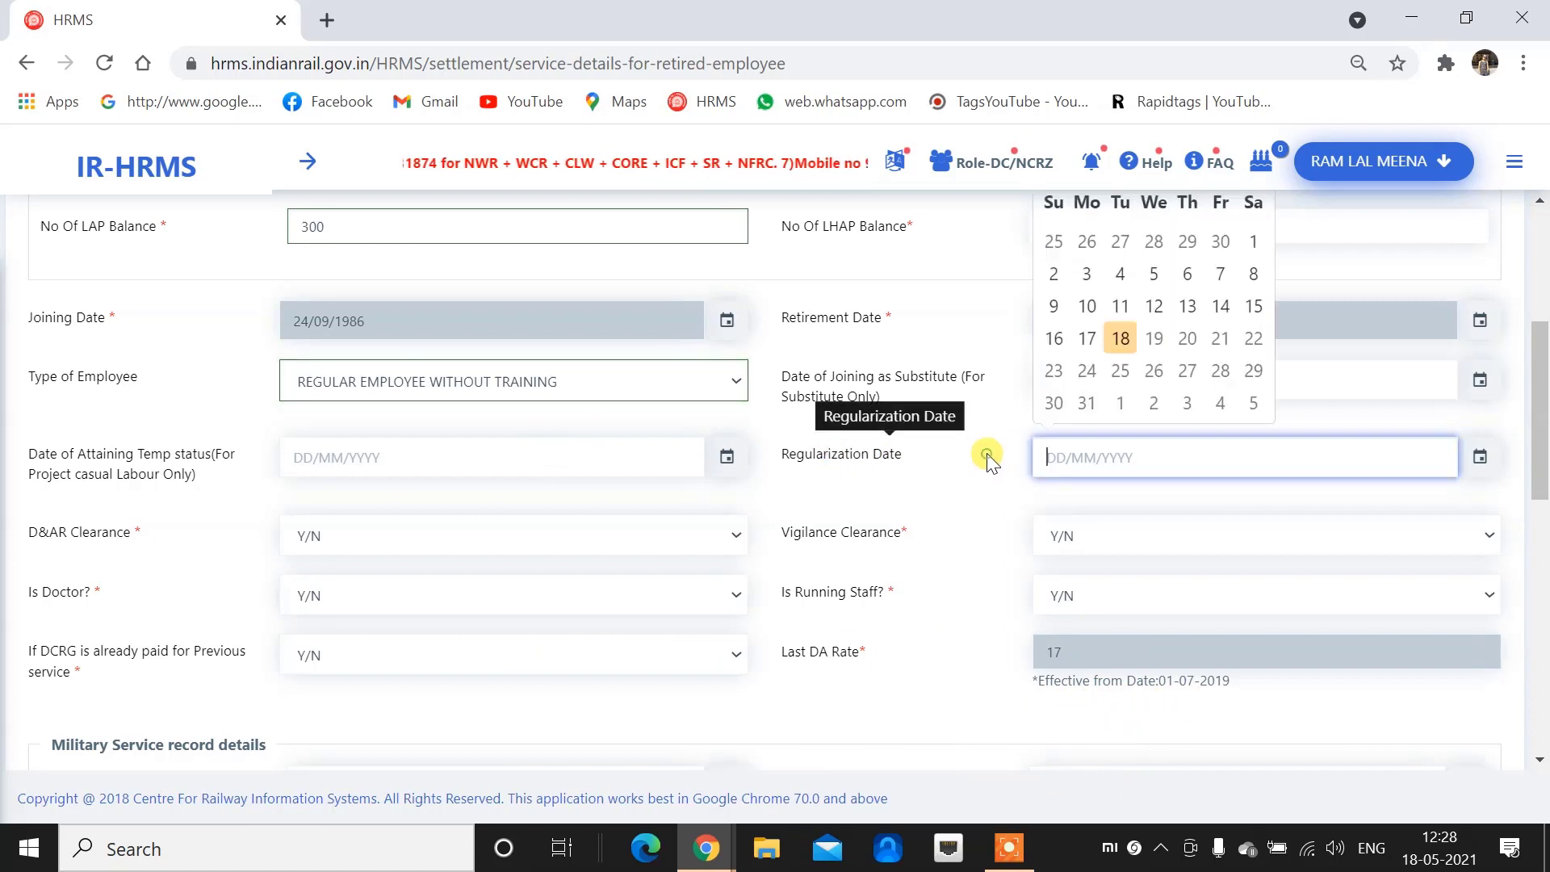
pyautogui.click(979, 430)
pyautogui.click(647, 380)
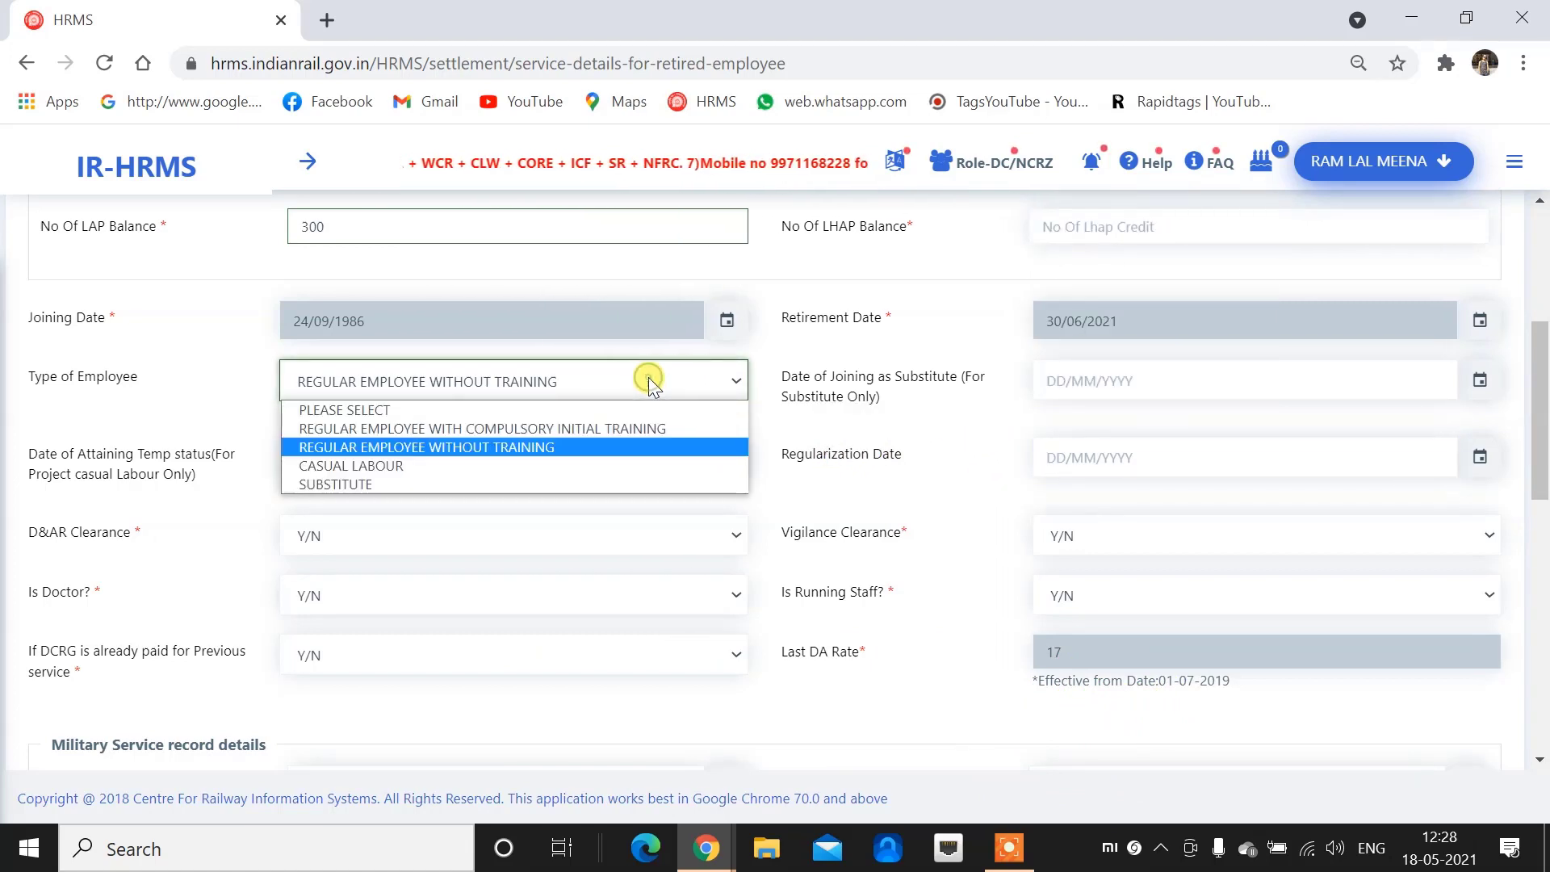
pyautogui.click(598, 428)
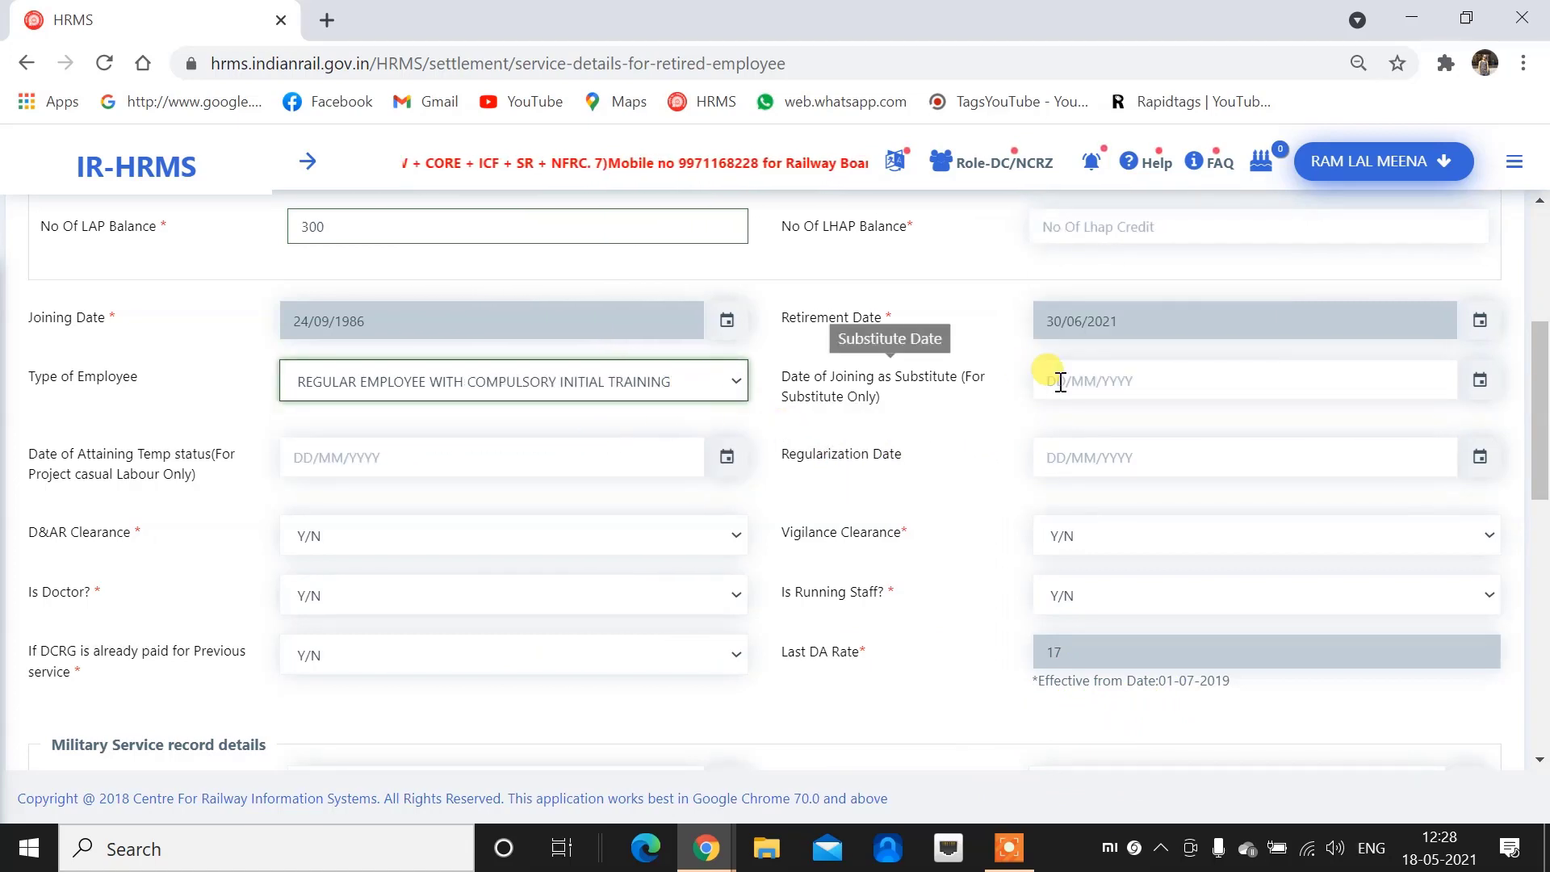
pyautogui.click(1139, 466)
pyautogui.click(972, 428)
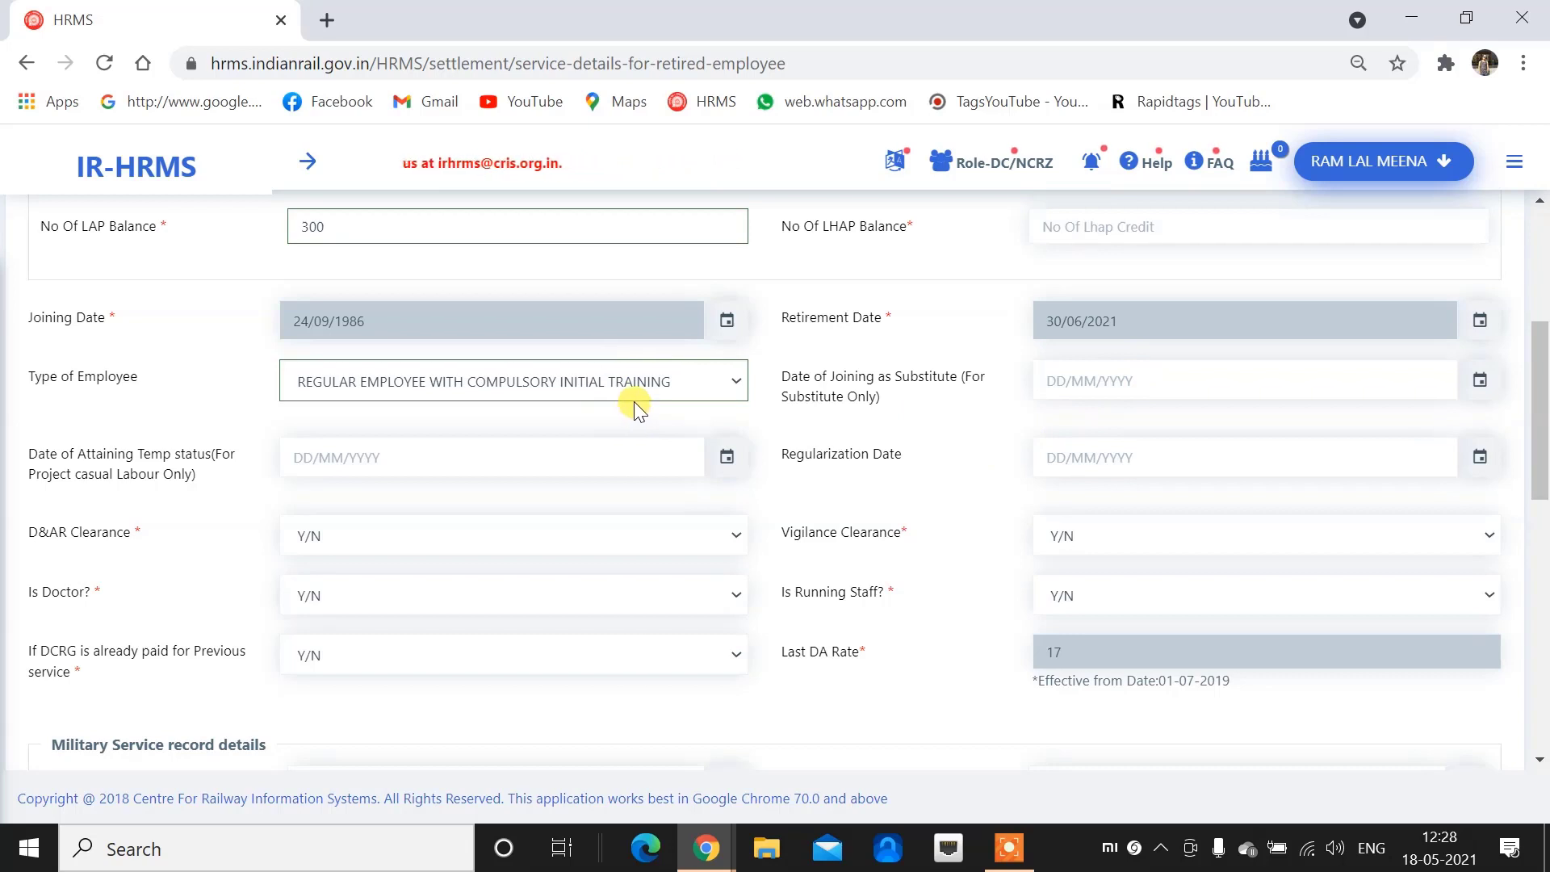
# Set Type of Employee to REGULAR EMPLOYEE WITHOUT TRAINING
pyautogui.scroll(-3, 636, 403)
pyautogui.scroll(1, 606, 396)
pyautogui.click(563, 270)
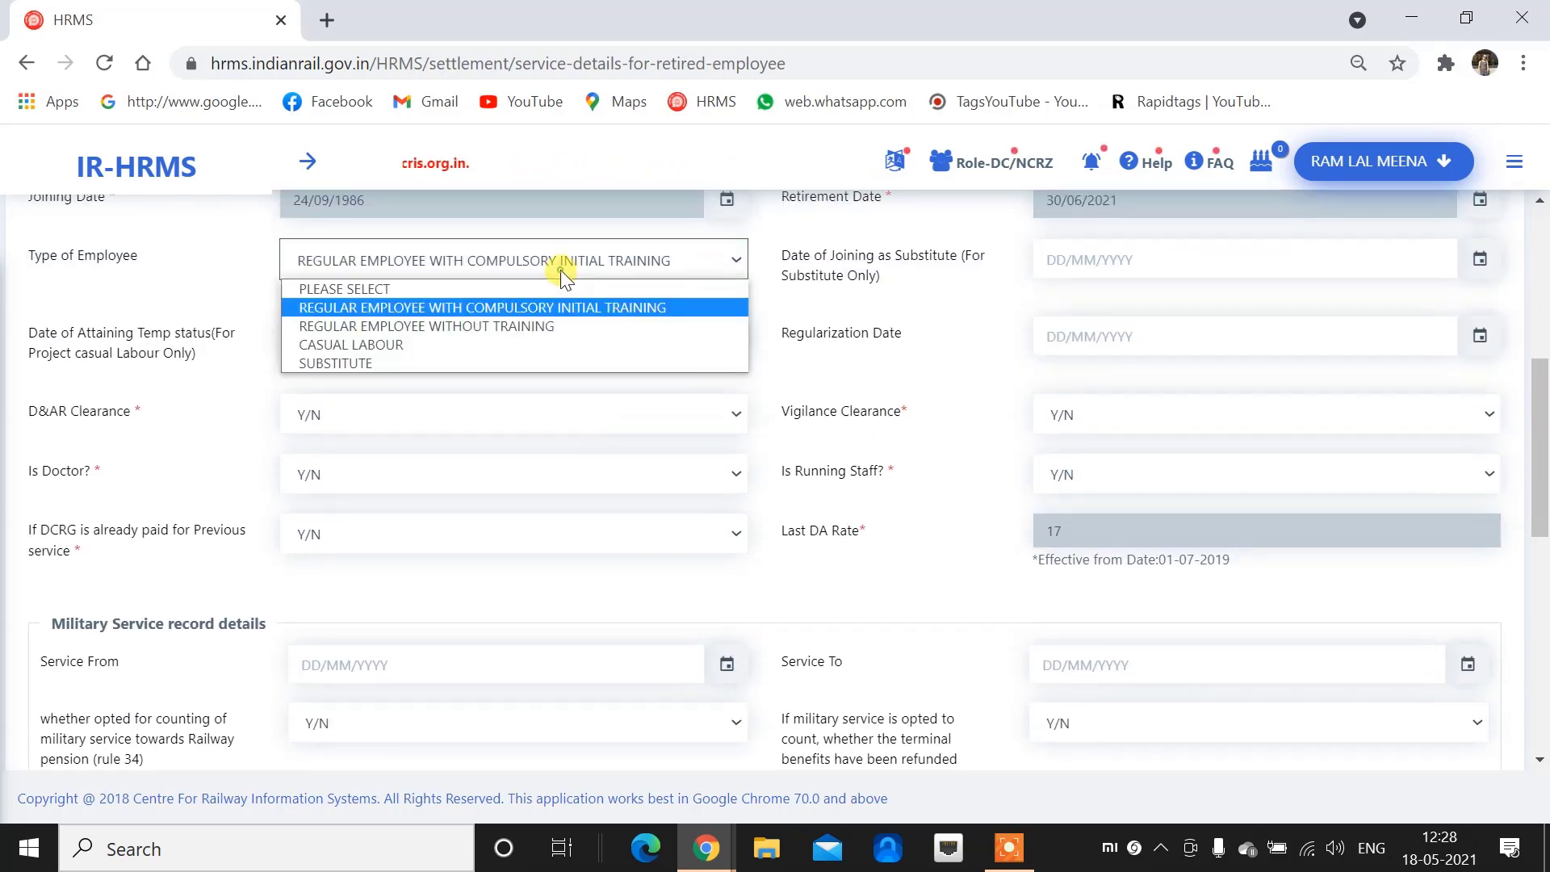
pyautogui.click(530, 326)
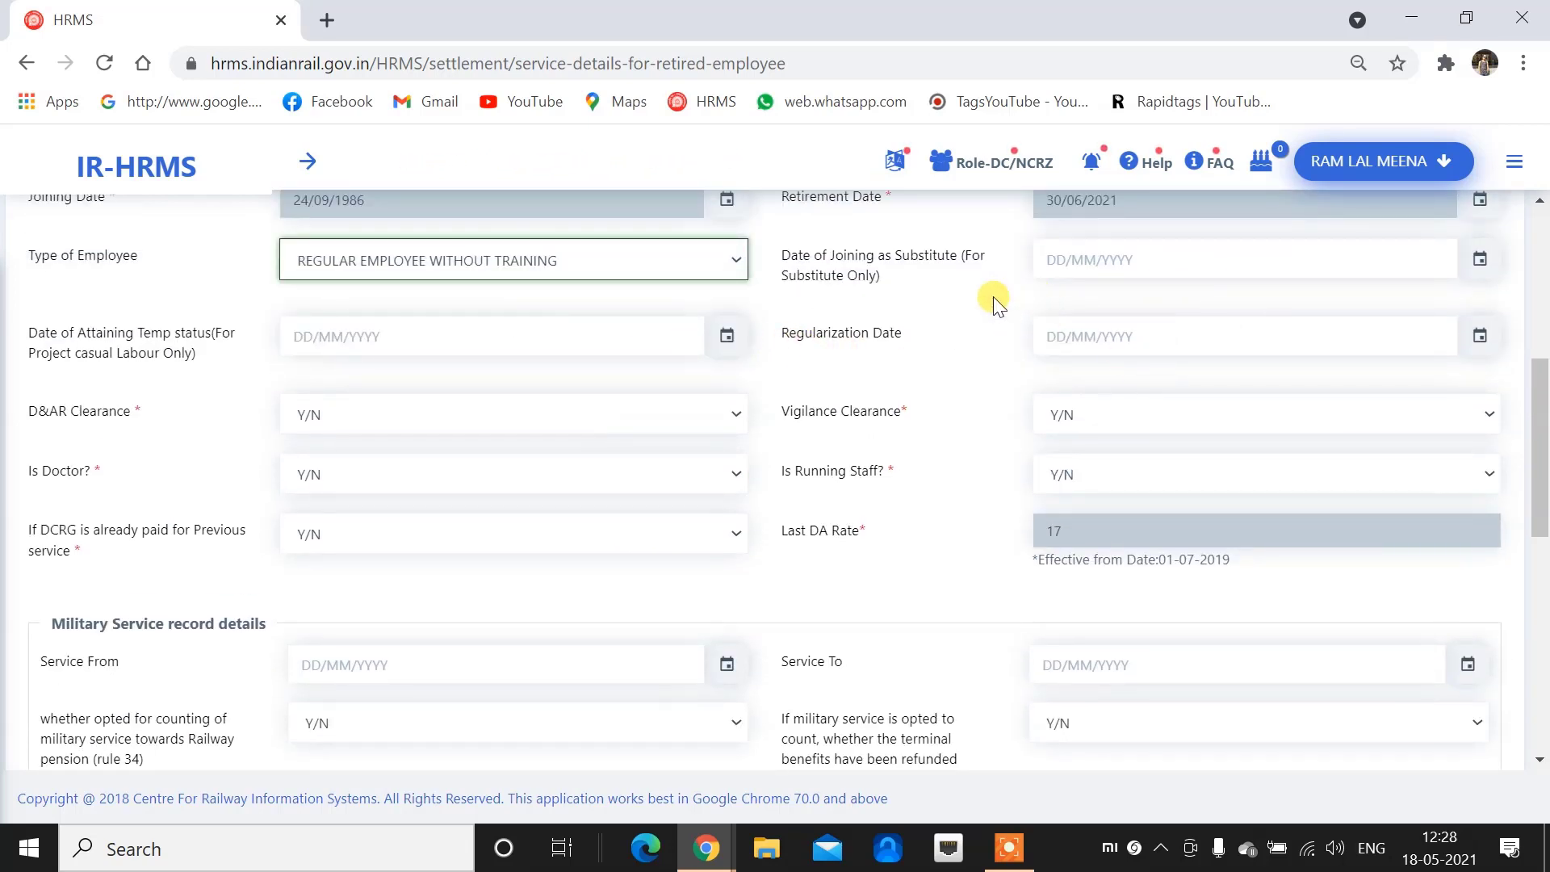
pyautogui.scroll(1, 419, 380)
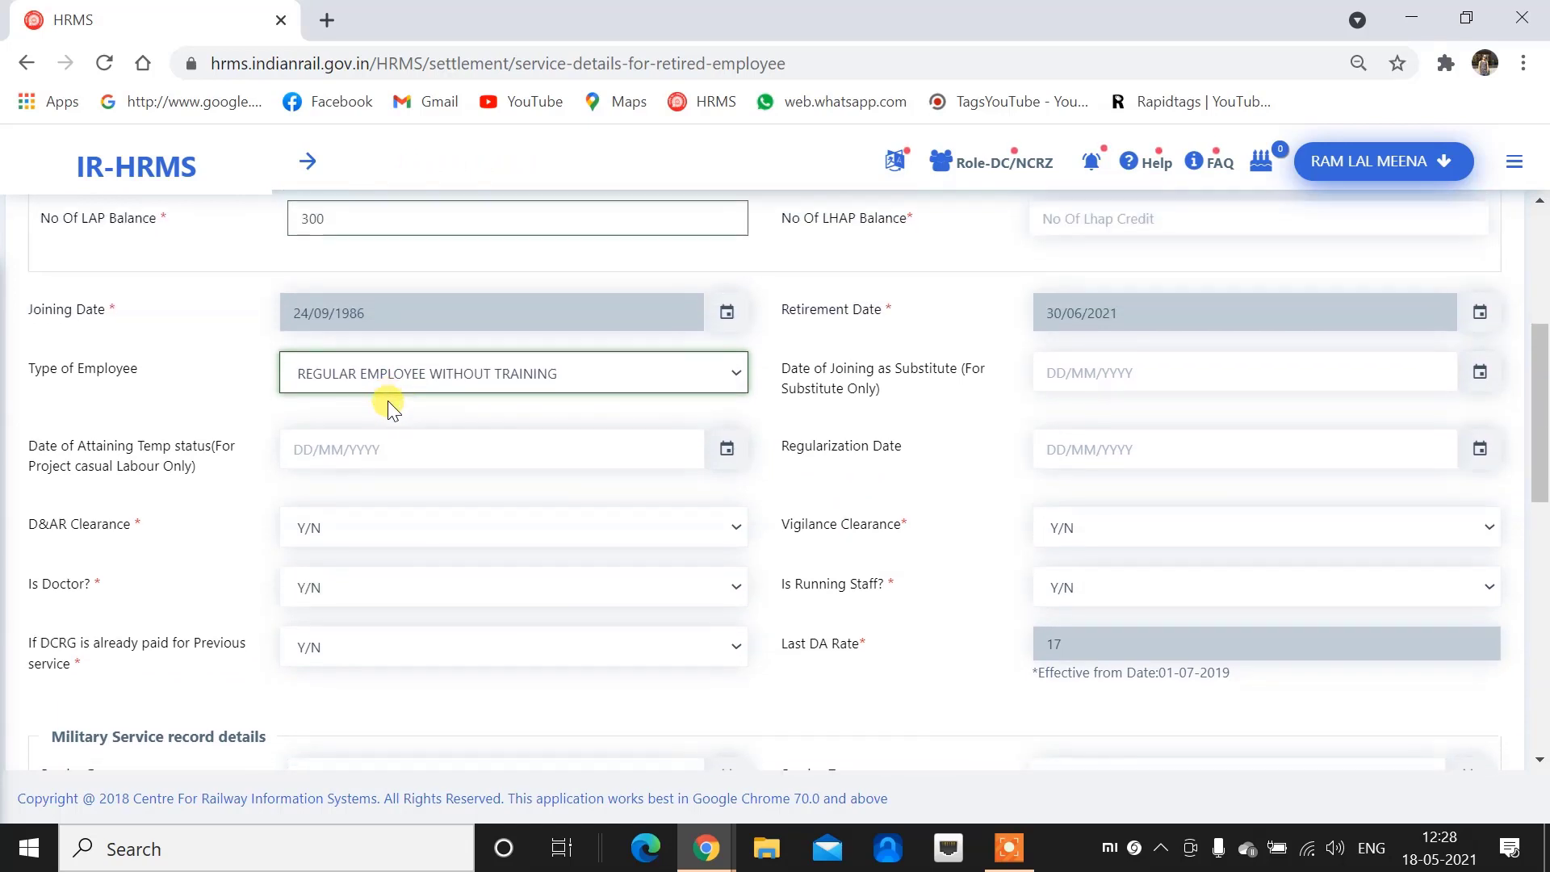
pyautogui.scroll(-2, 325, 309)
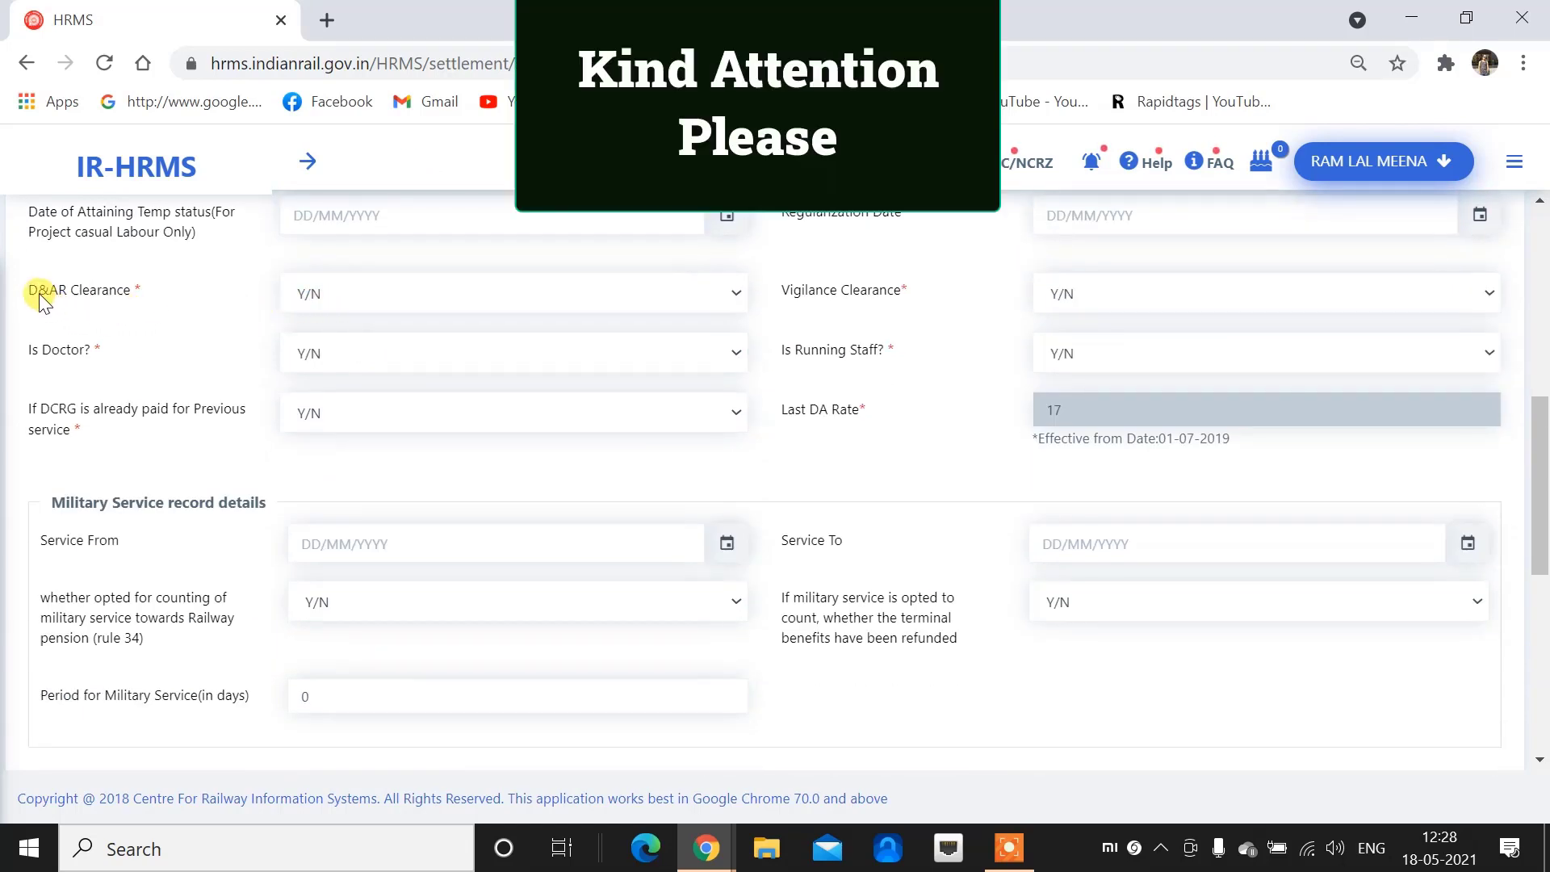
# Set D&AR Clearance and Vigilance Clearance both to Y
pyautogui.moveTo(18, 279)
pyautogui.mouseDown()
pyautogui.moveTo(86, 311)
pyautogui.moveTo(189, 309)
pyautogui.mouseUp()
pyautogui.moveTo(773, 272); pyautogui.dragTo(942, 315)
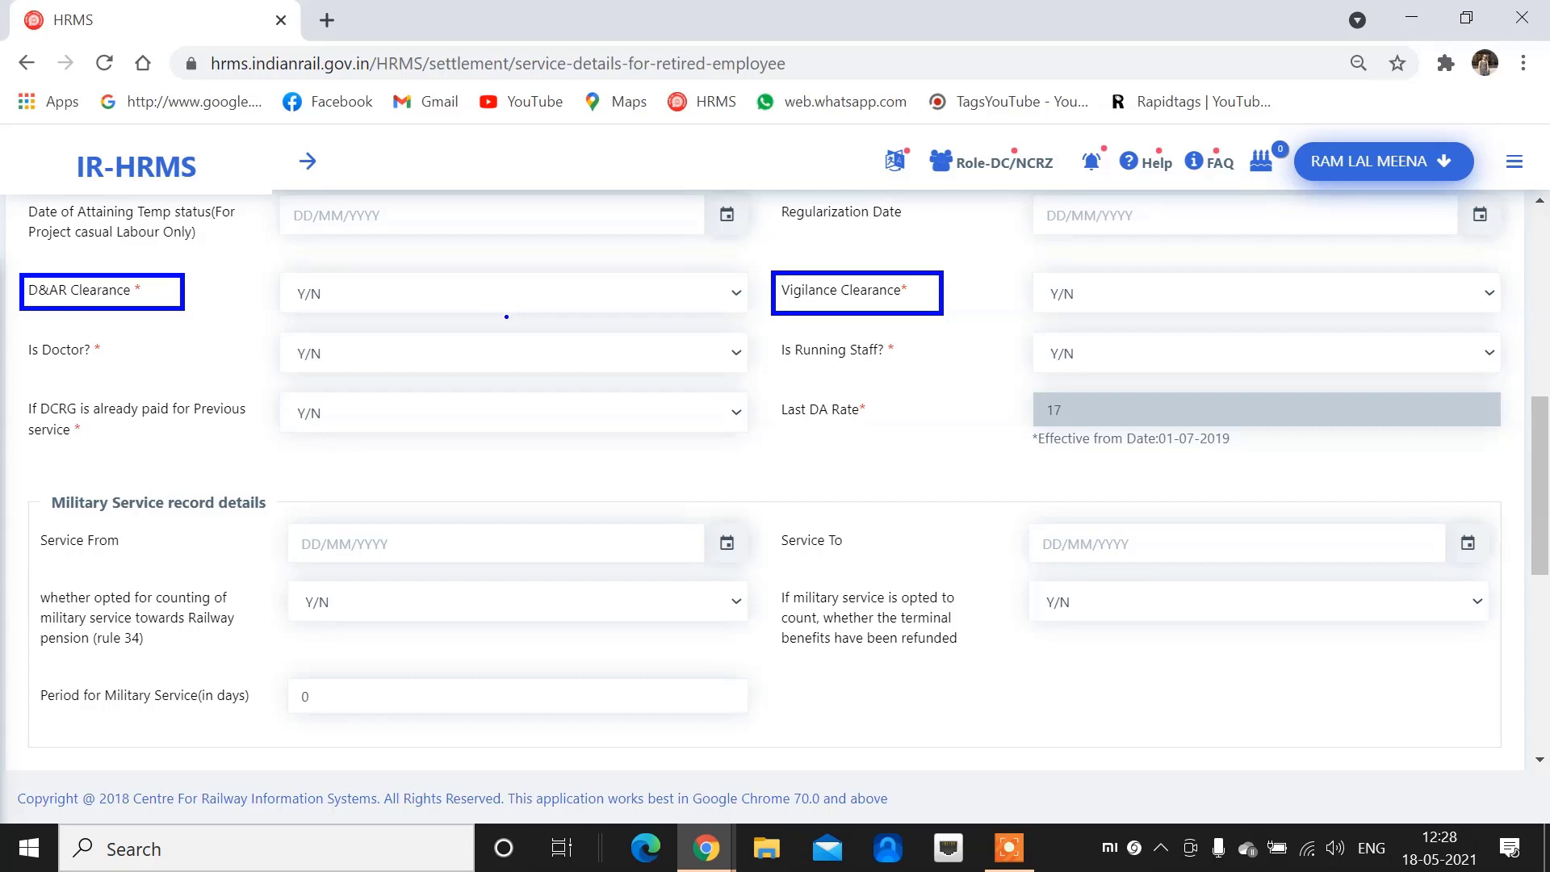
pyautogui.press('Escape')
pyautogui.click(496, 293)
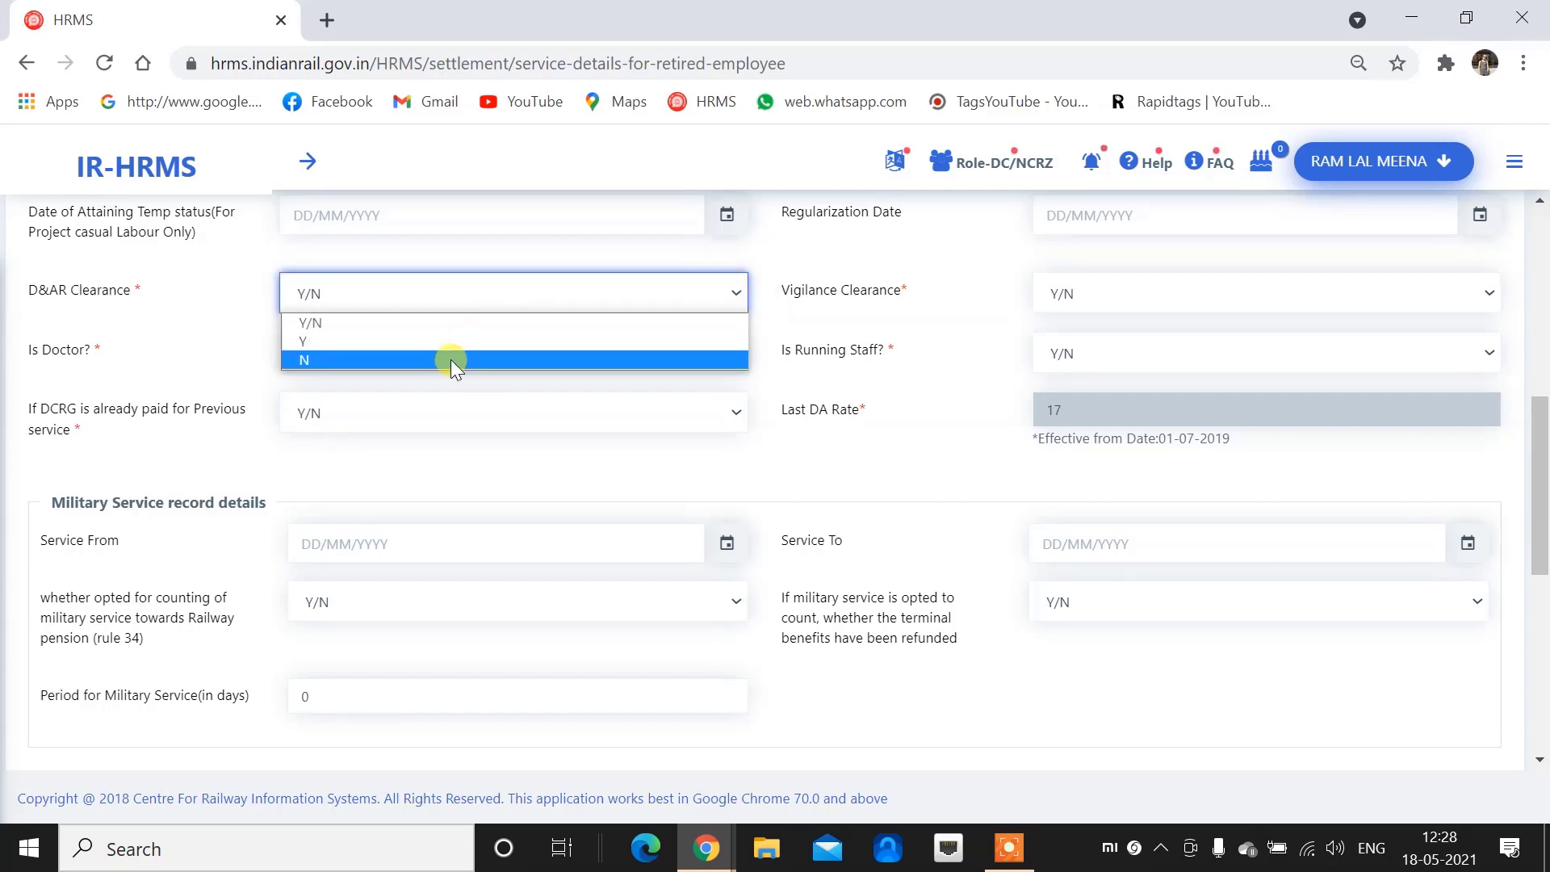
pyautogui.click(925, 285)
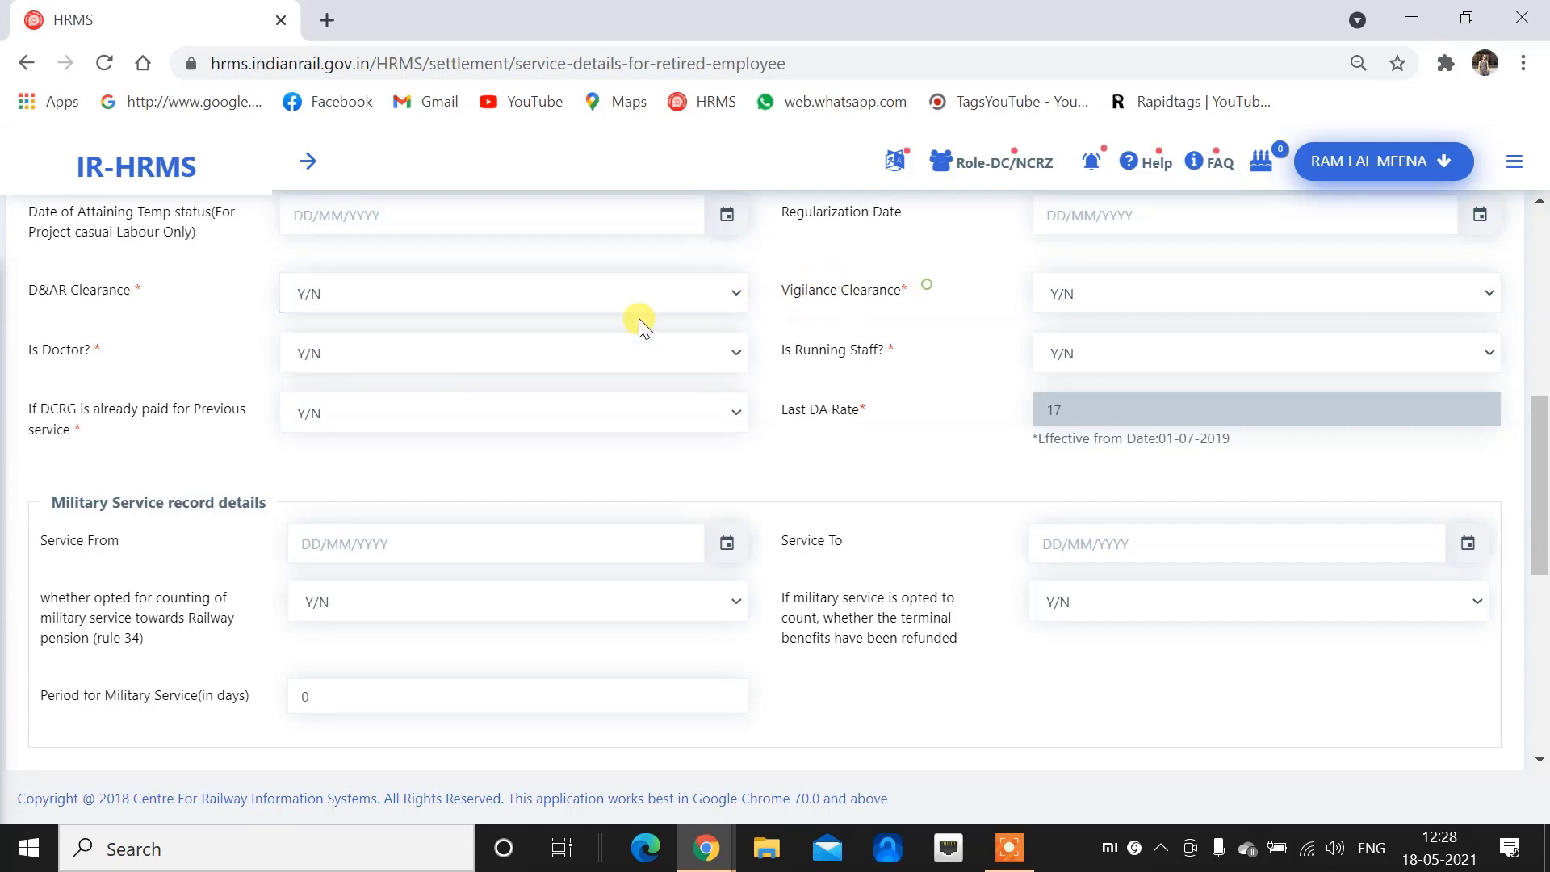
pyautogui.click(385, 290)
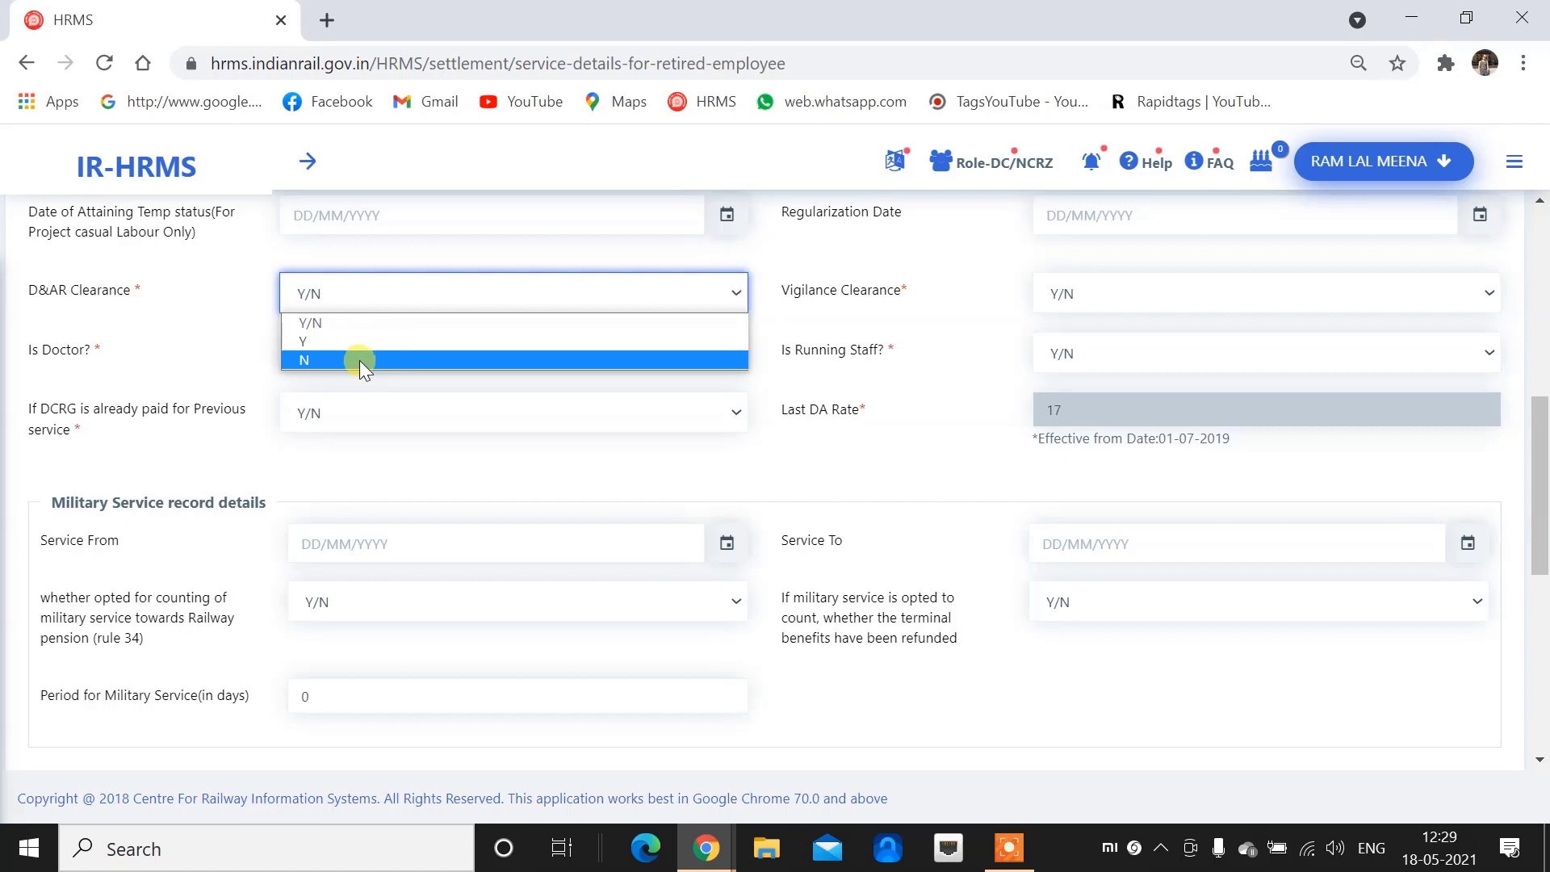
pyautogui.click(363, 359)
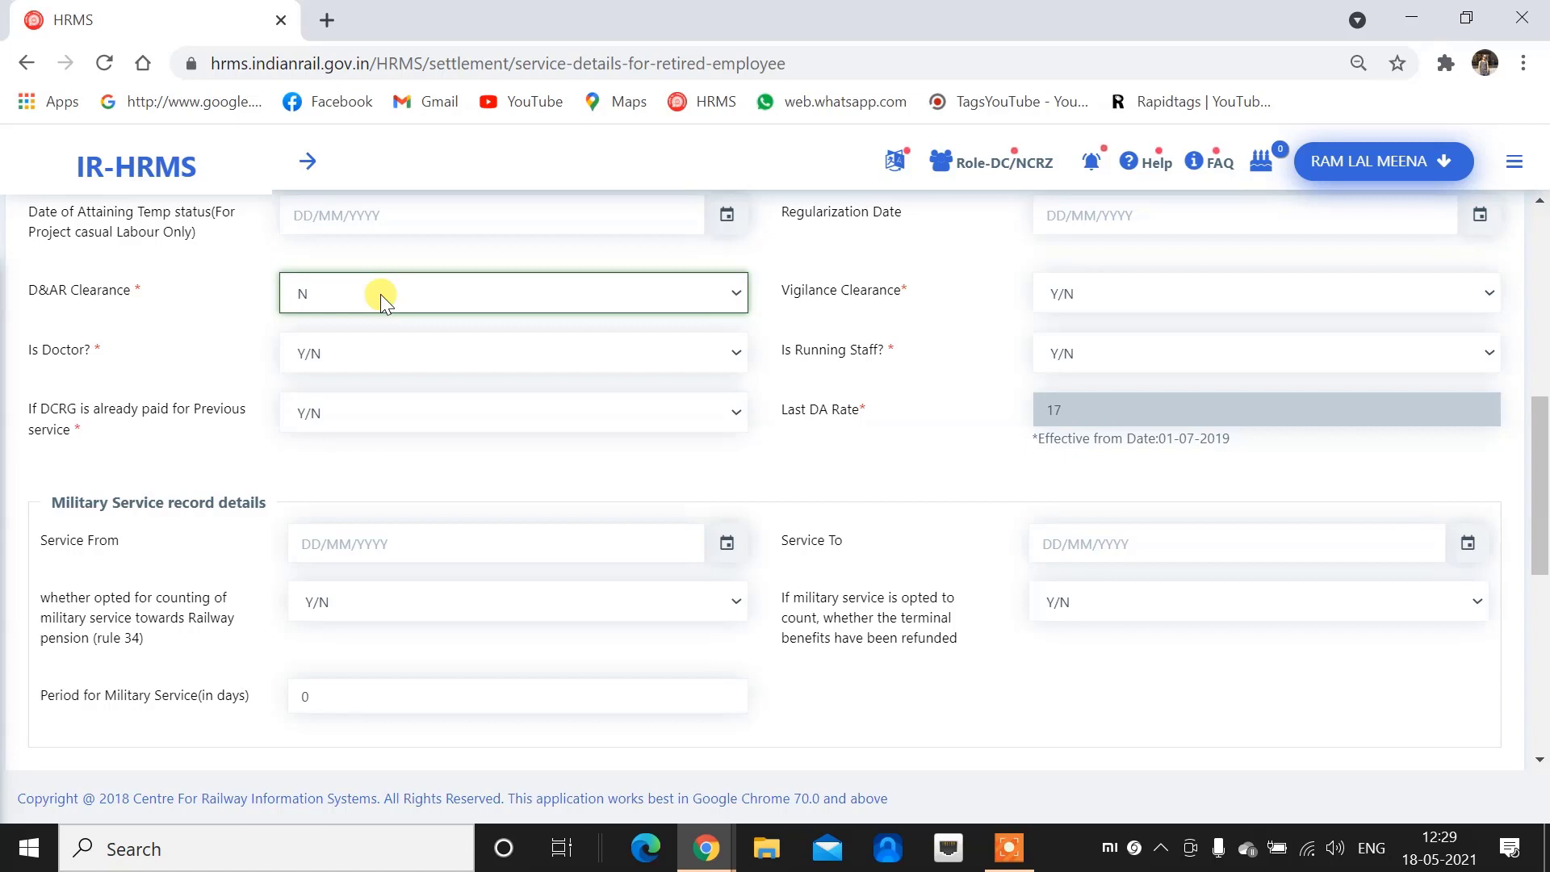
pyautogui.click(380, 294)
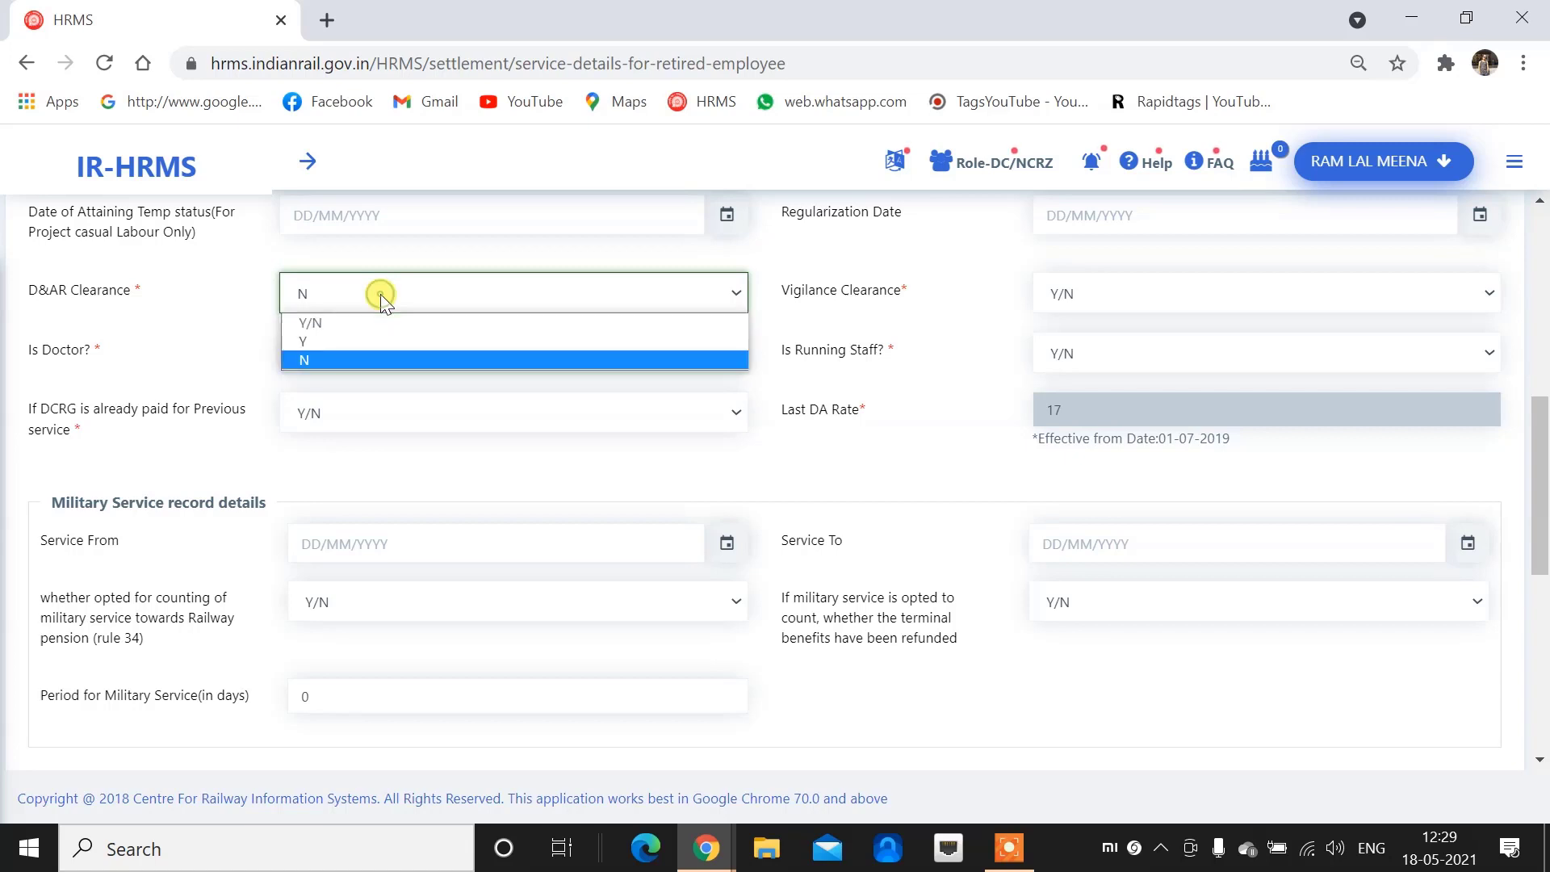
pyautogui.click(355, 341)
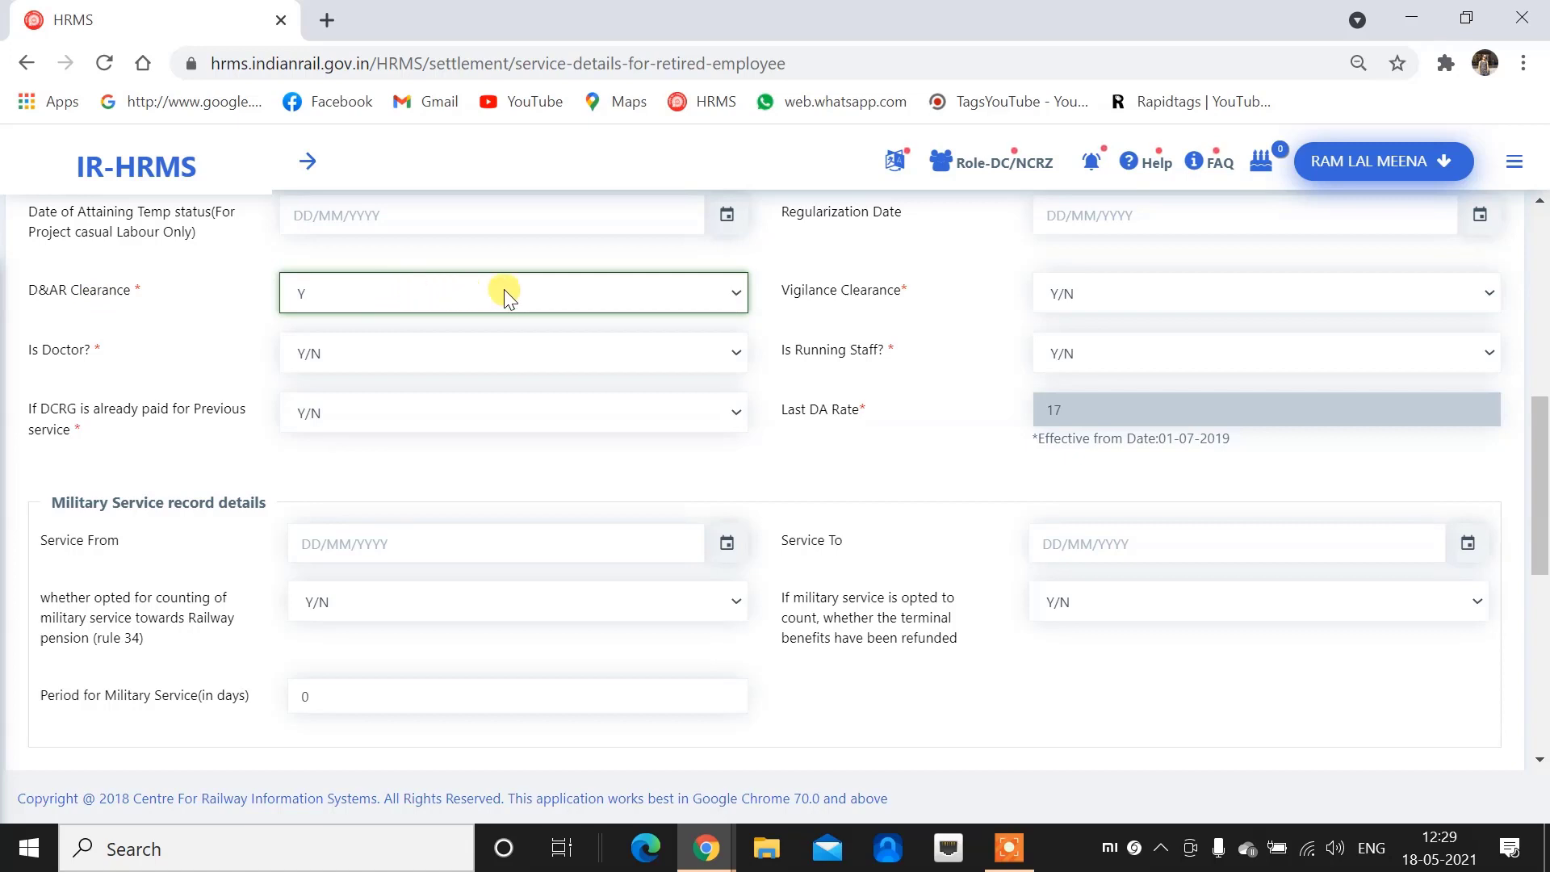
pyautogui.click(1147, 289)
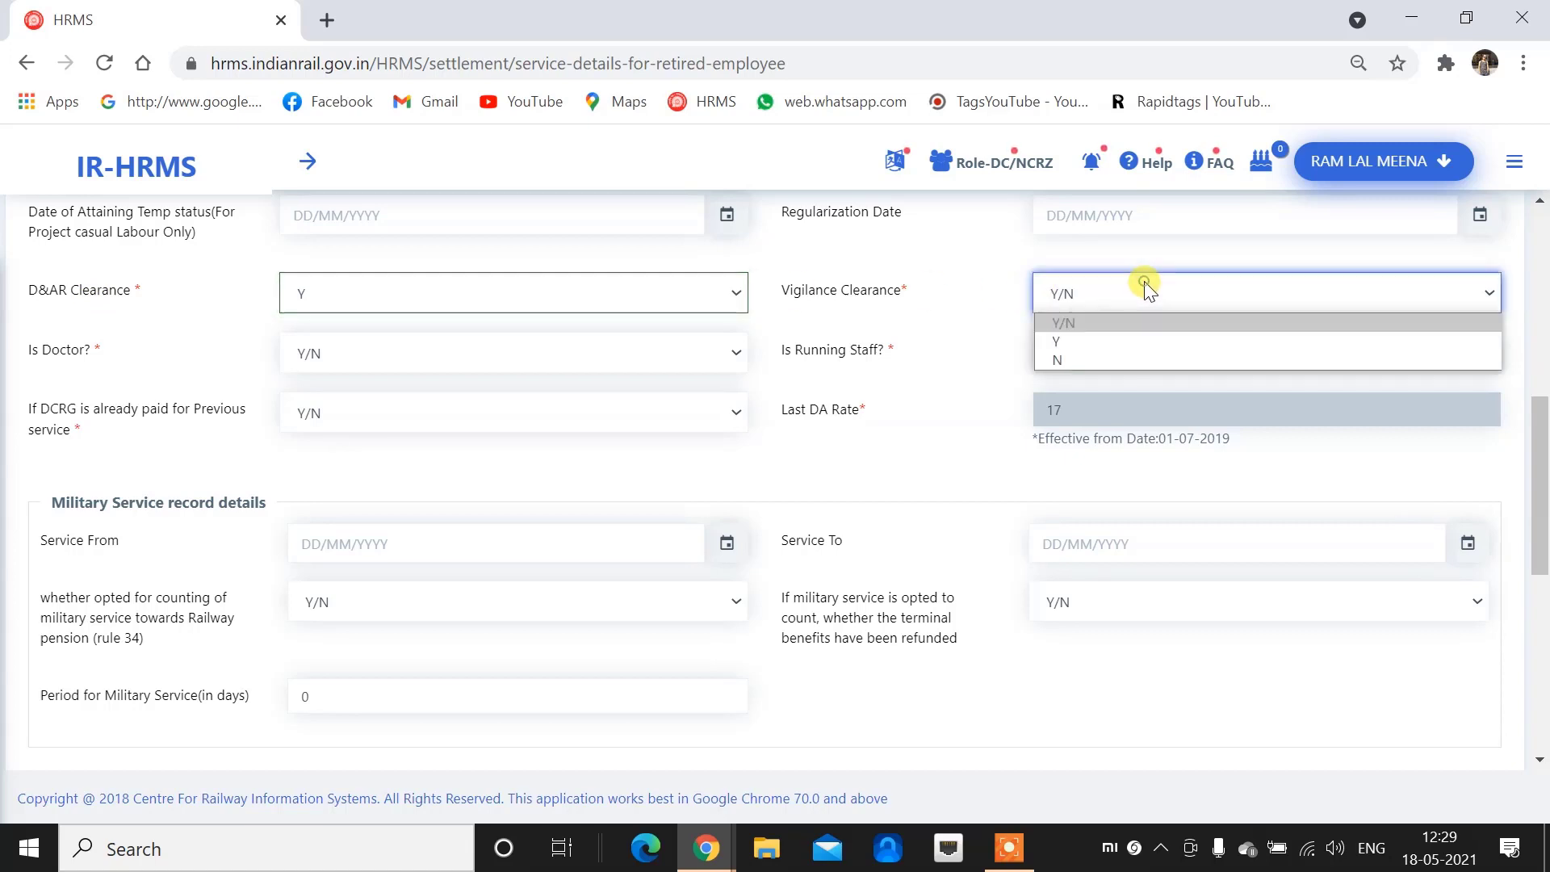
pyautogui.click(1151, 342)
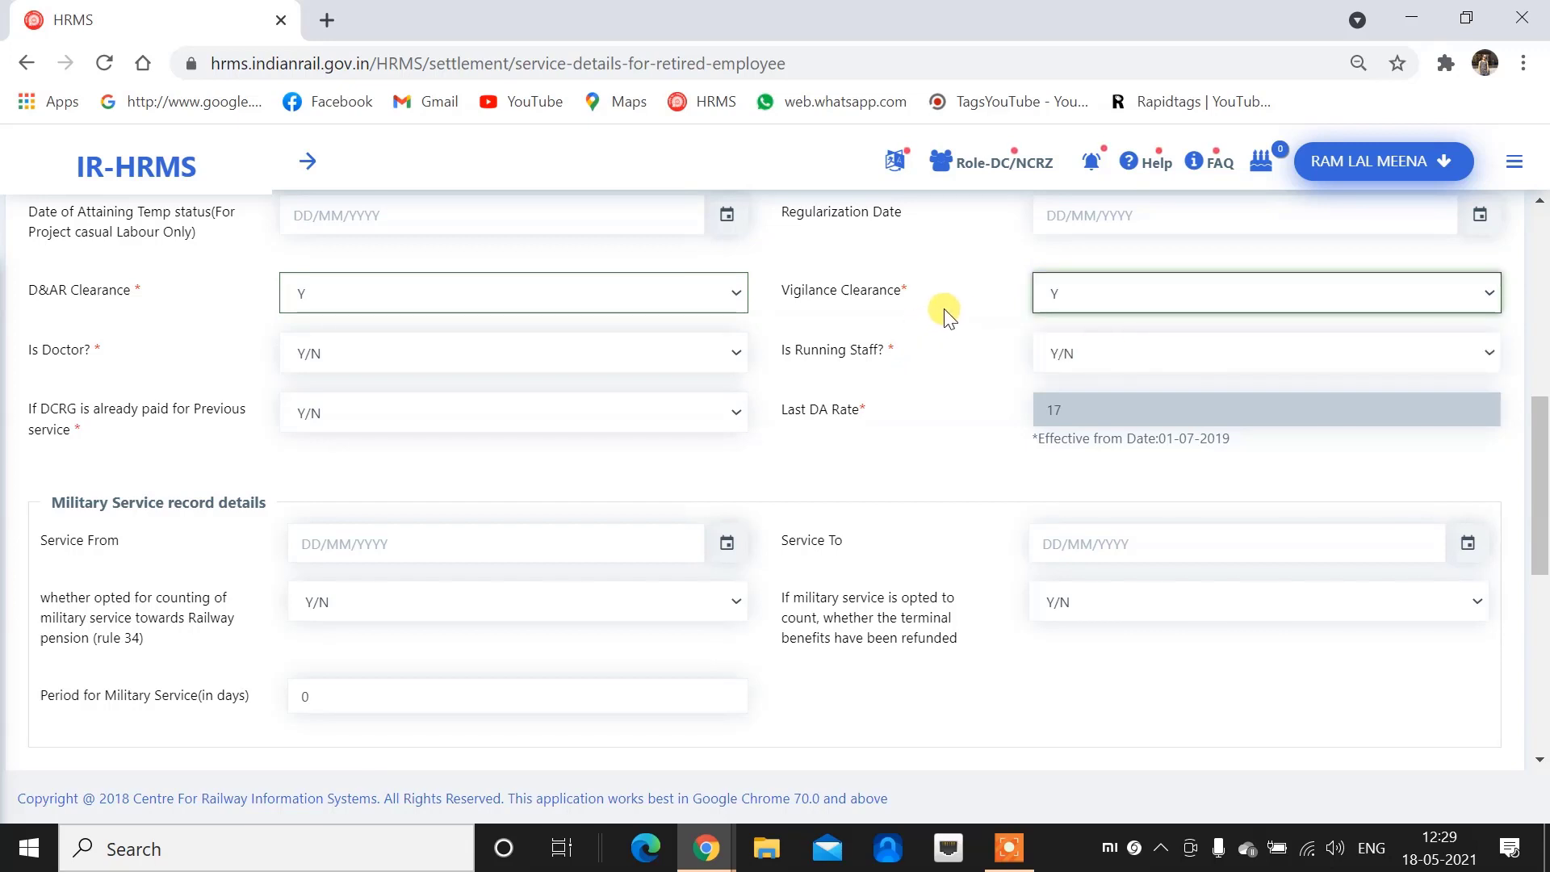
pyautogui.click(1082, 294)
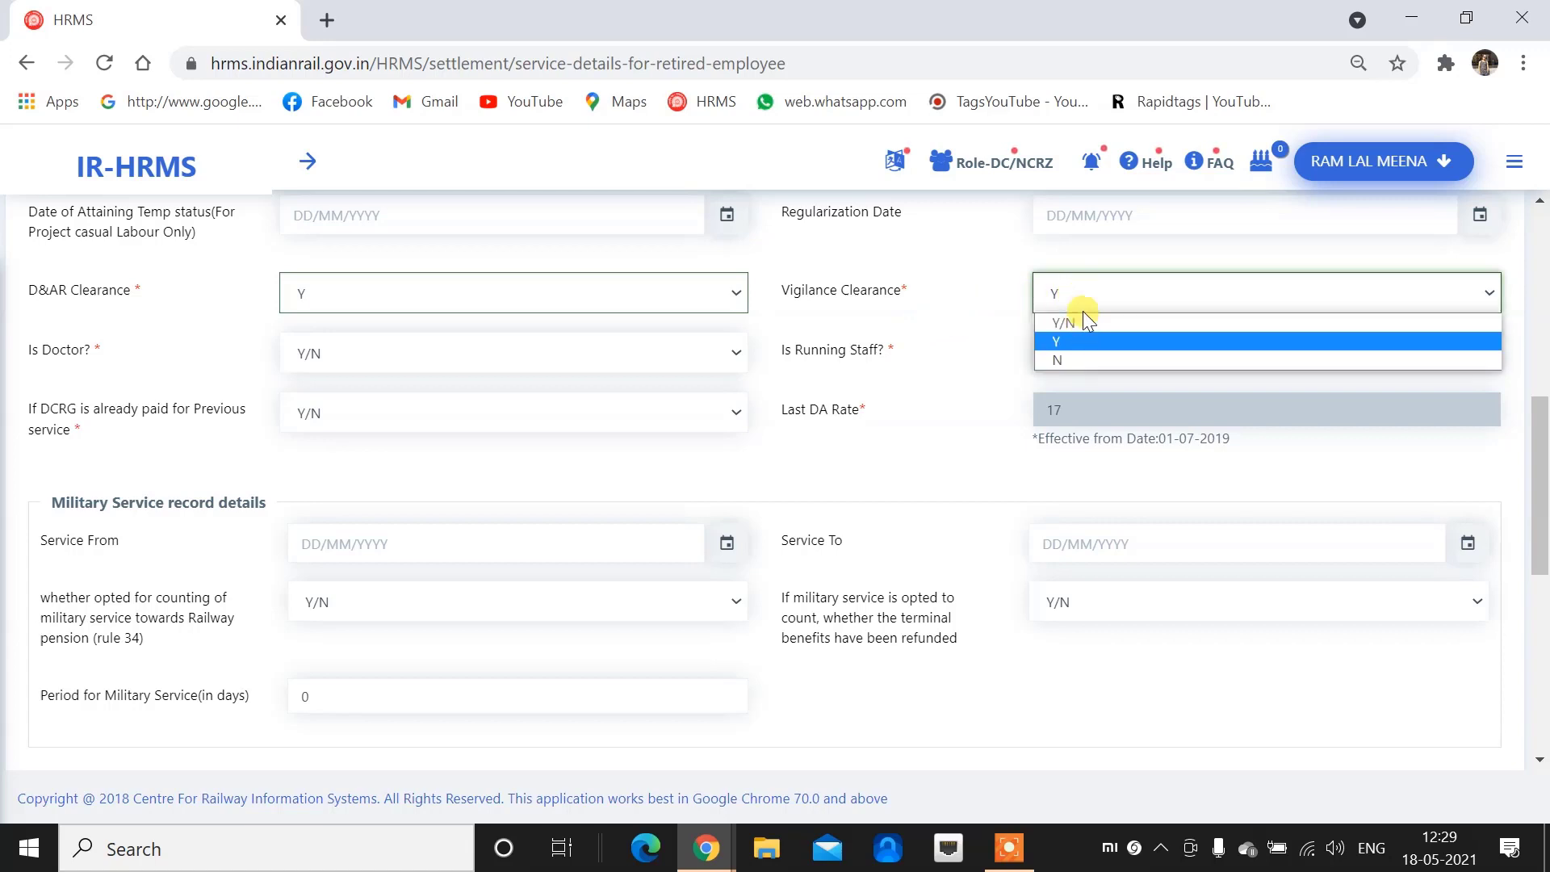
pyautogui.click(1080, 292)
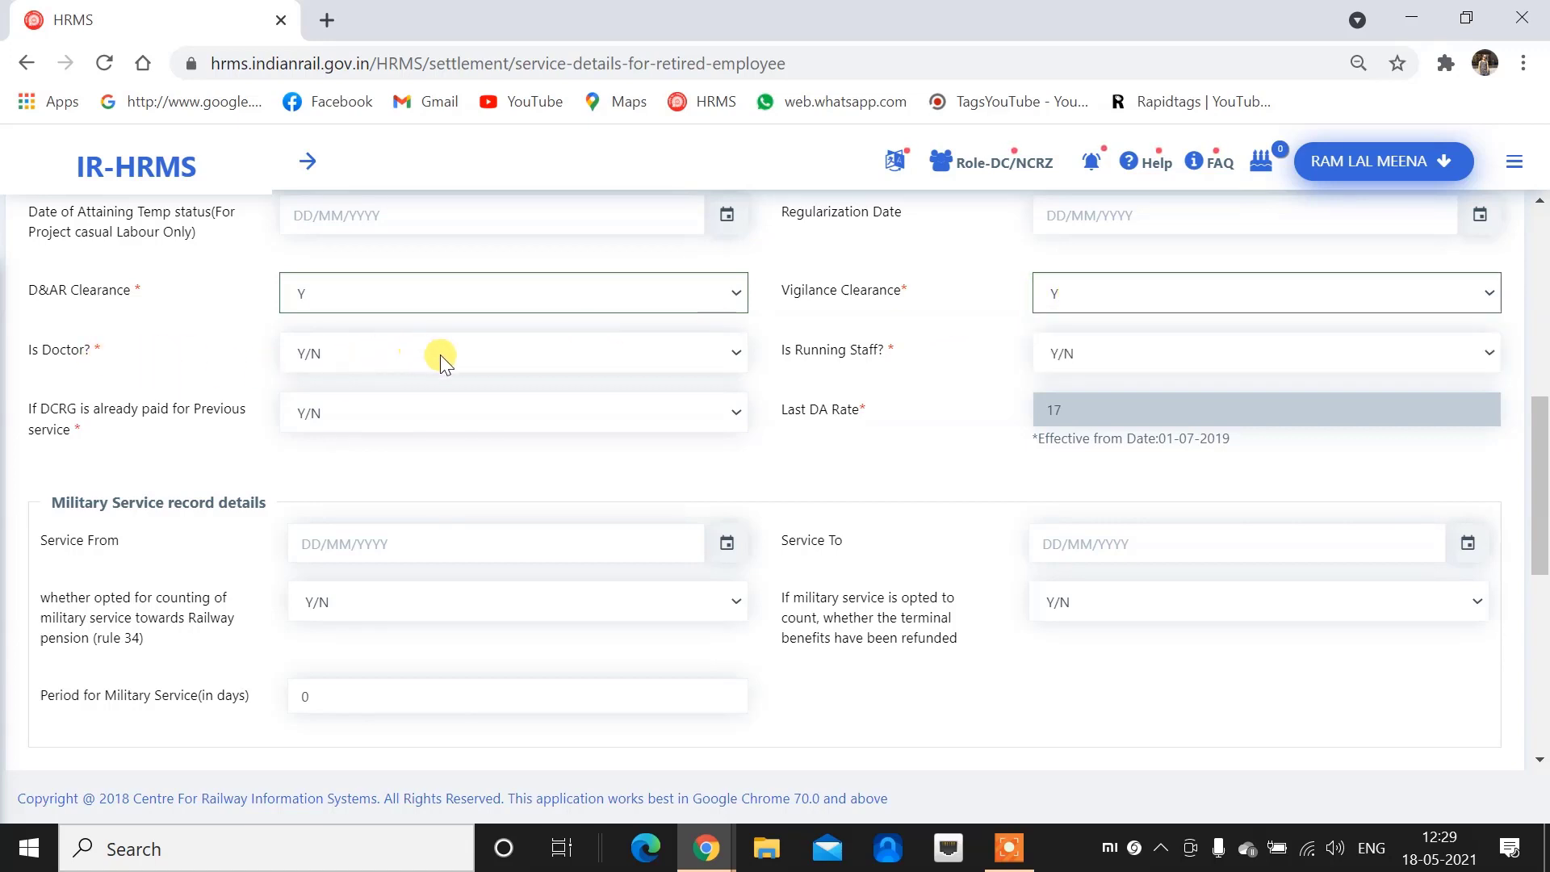
# Set Is Doctor?, Is Running Staff? and DCRG already paid to N
pyautogui.click(477, 348)
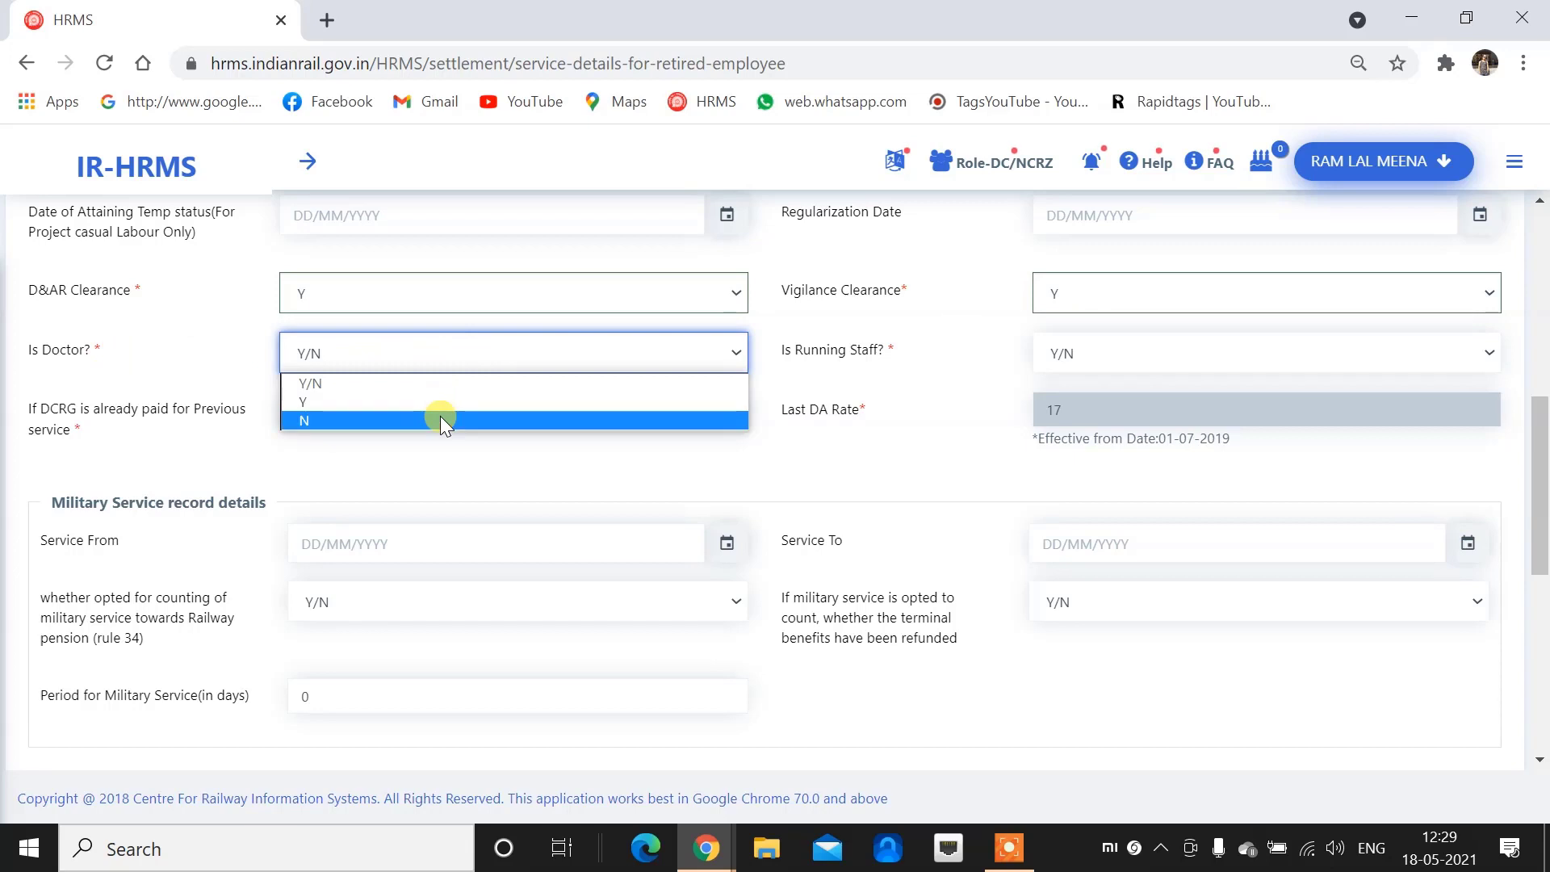
pyautogui.click(442, 420)
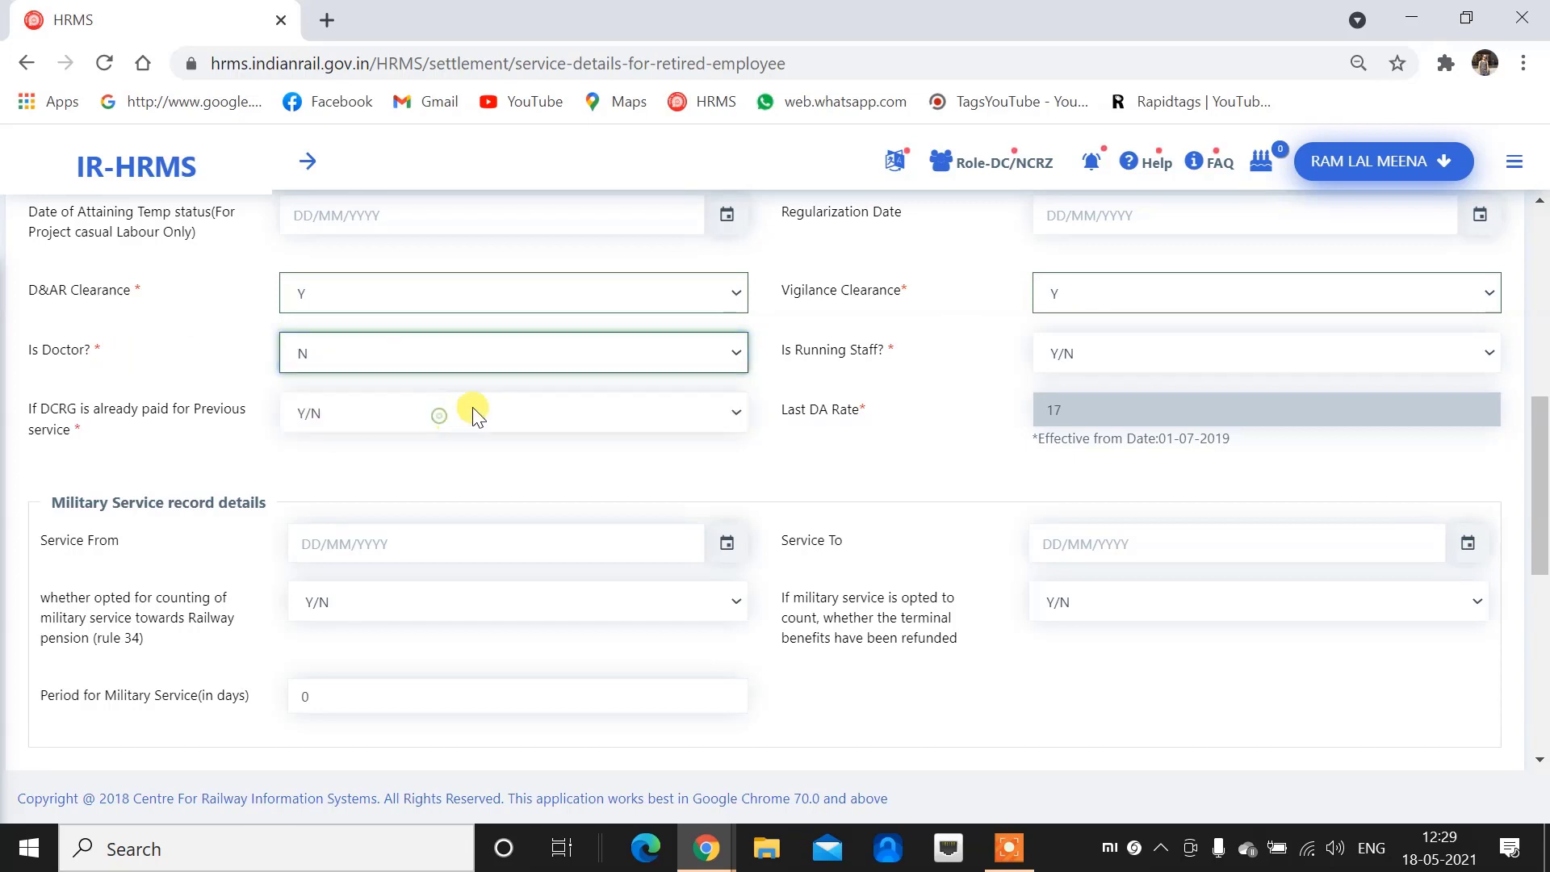
pyautogui.click(1114, 358)
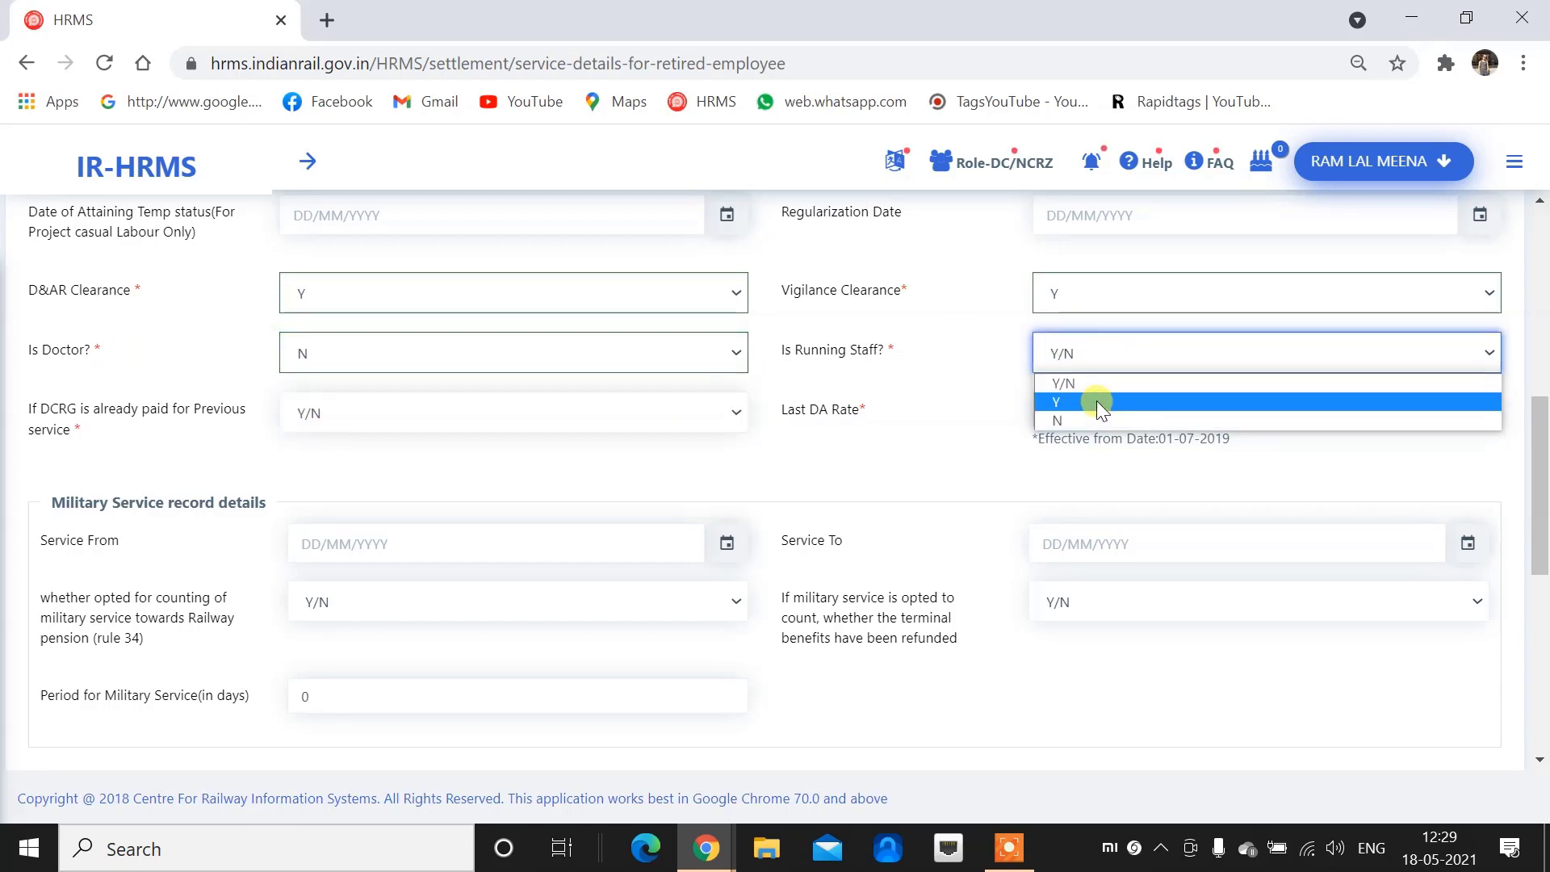
pyautogui.click(1089, 401)
pyautogui.click(1093, 359)
pyautogui.click(1064, 420)
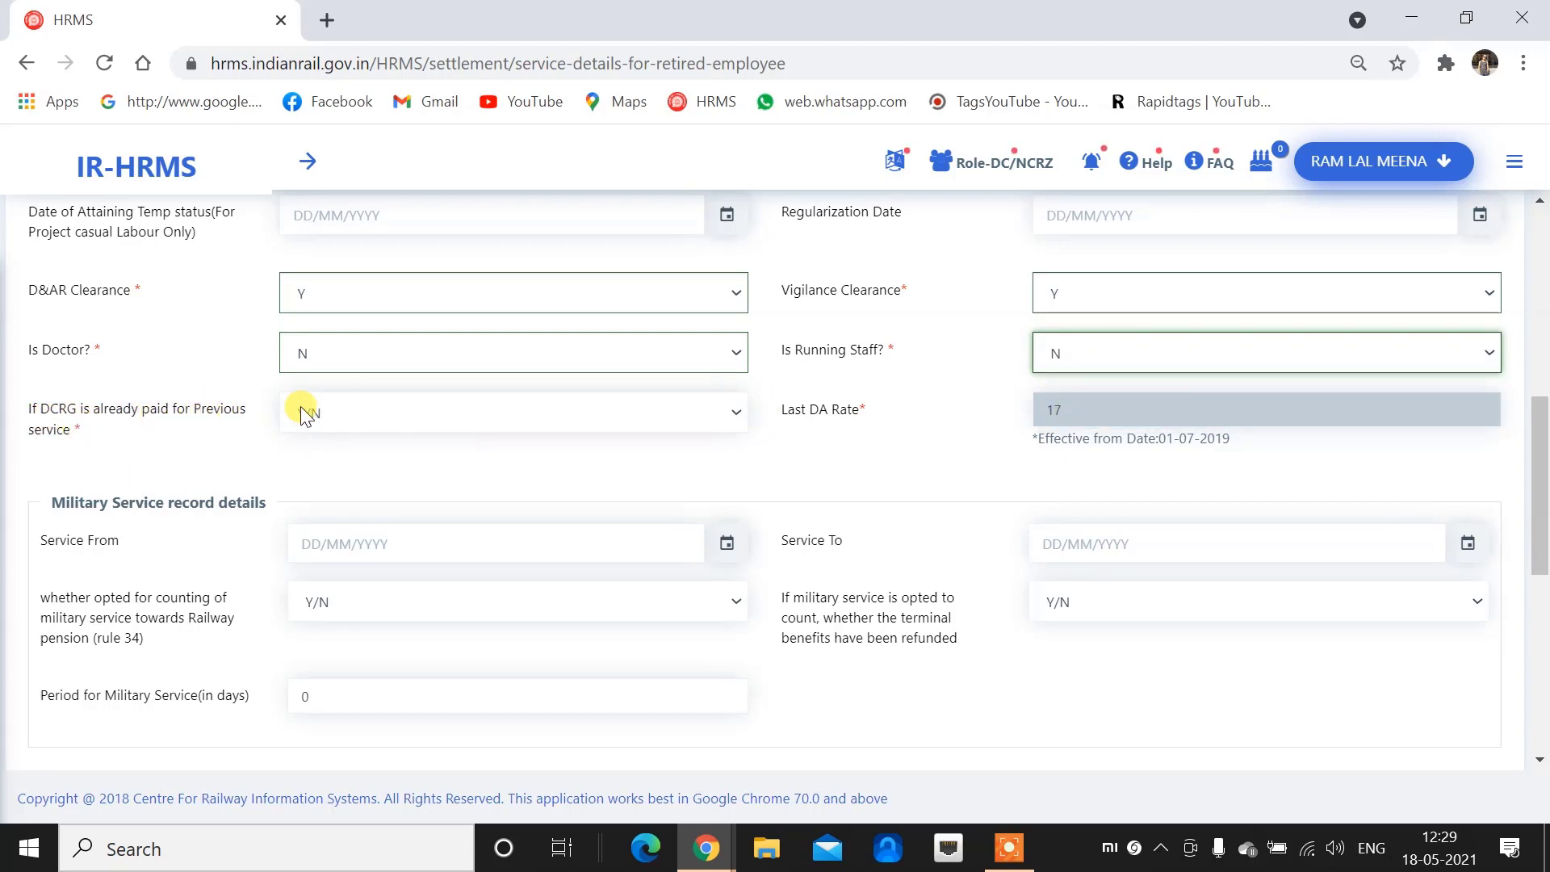
pyautogui.click(383, 412)
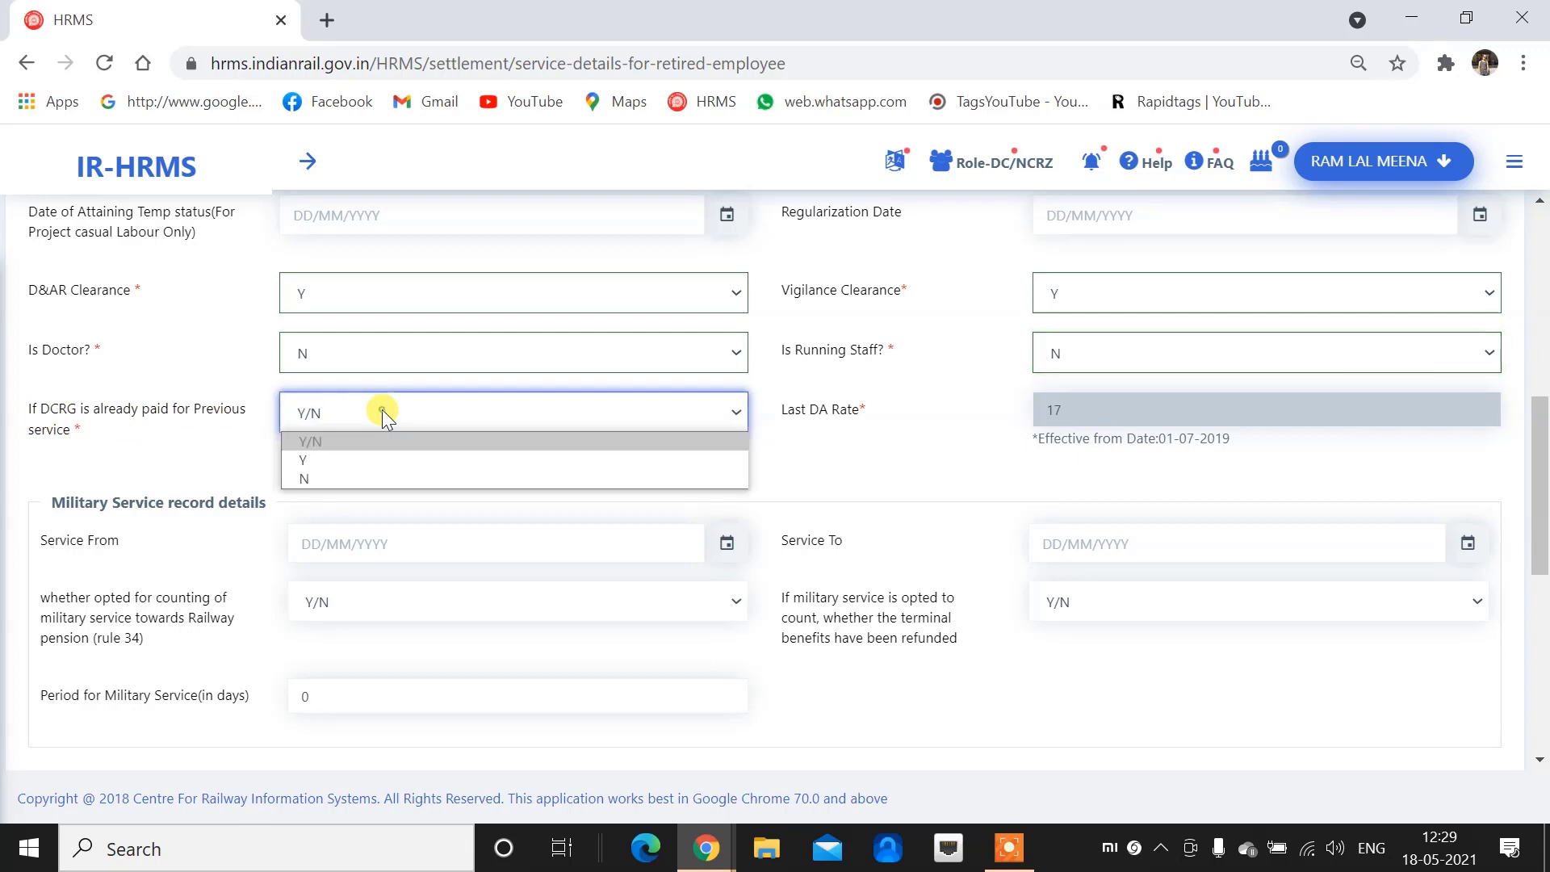
pyautogui.click(386, 478)
pyautogui.click(1037, 411)
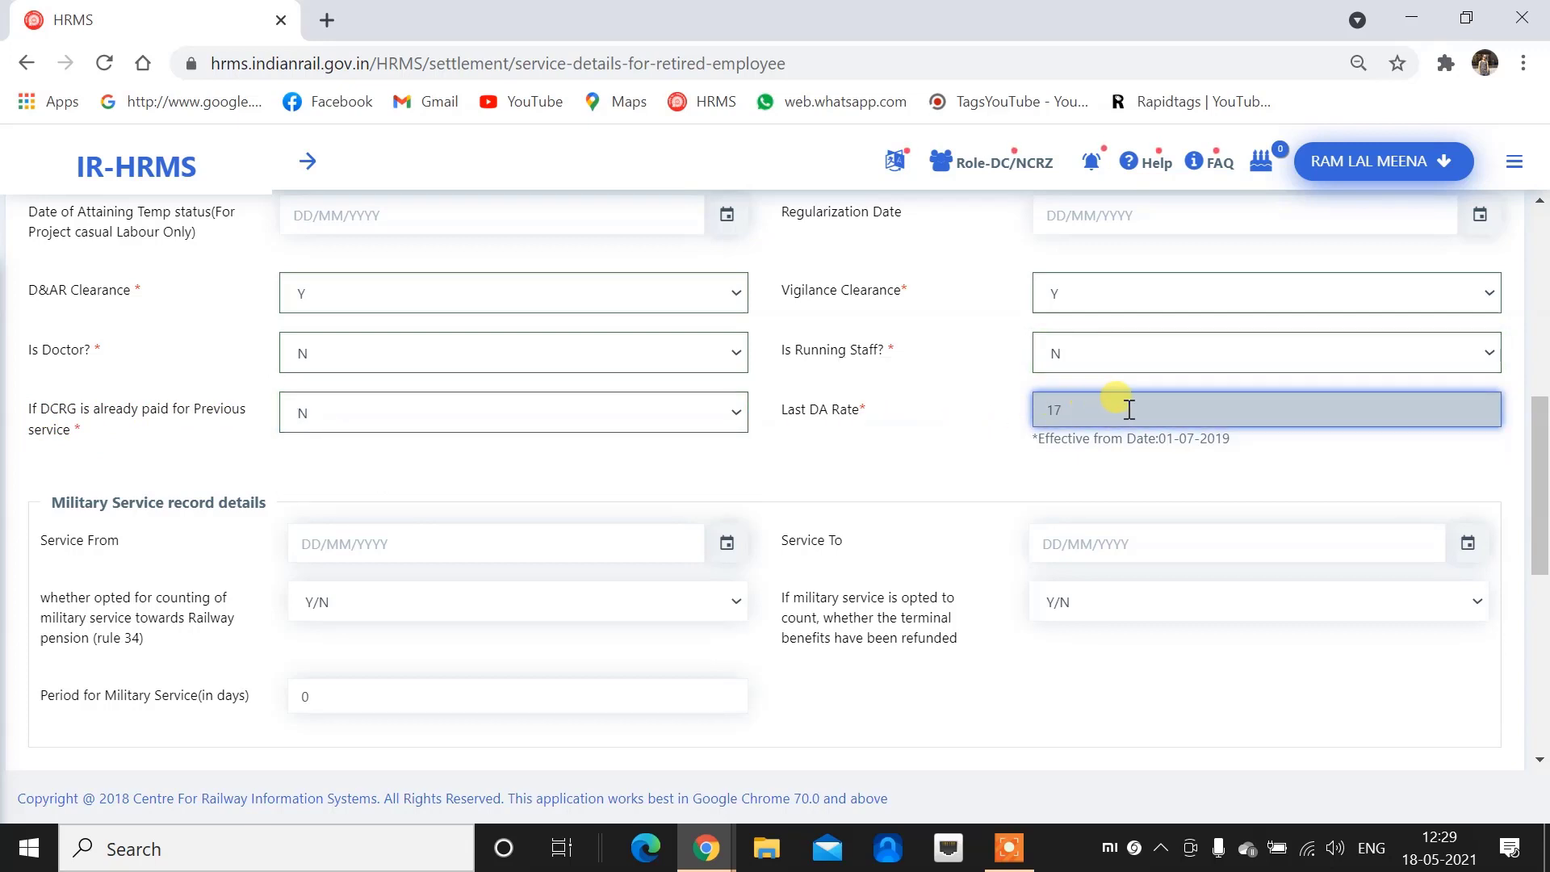
pyautogui.moveTo(1129, 409); pyautogui.dragTo(1020, 415)
# Paste 'DETAILS FILL AS PER SERVIE RECORD' into the Remarks From DC box
pyautogui.scroll(-3, 878, 428)
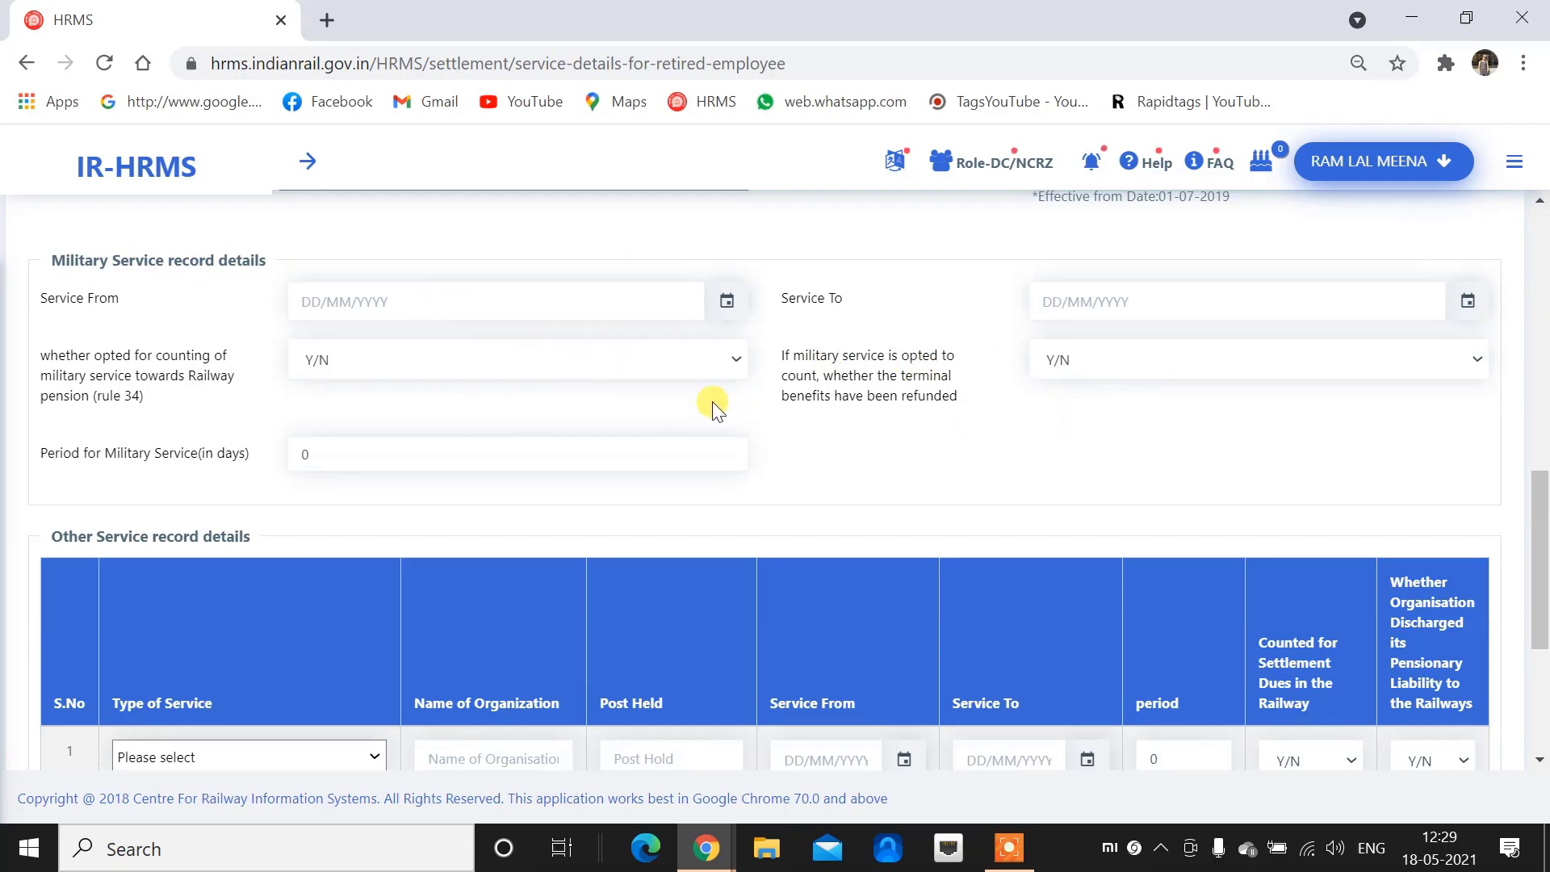
pyautogui.scroll(-4, 501, 452)
pyautogui.scroll(3, 101, 404)
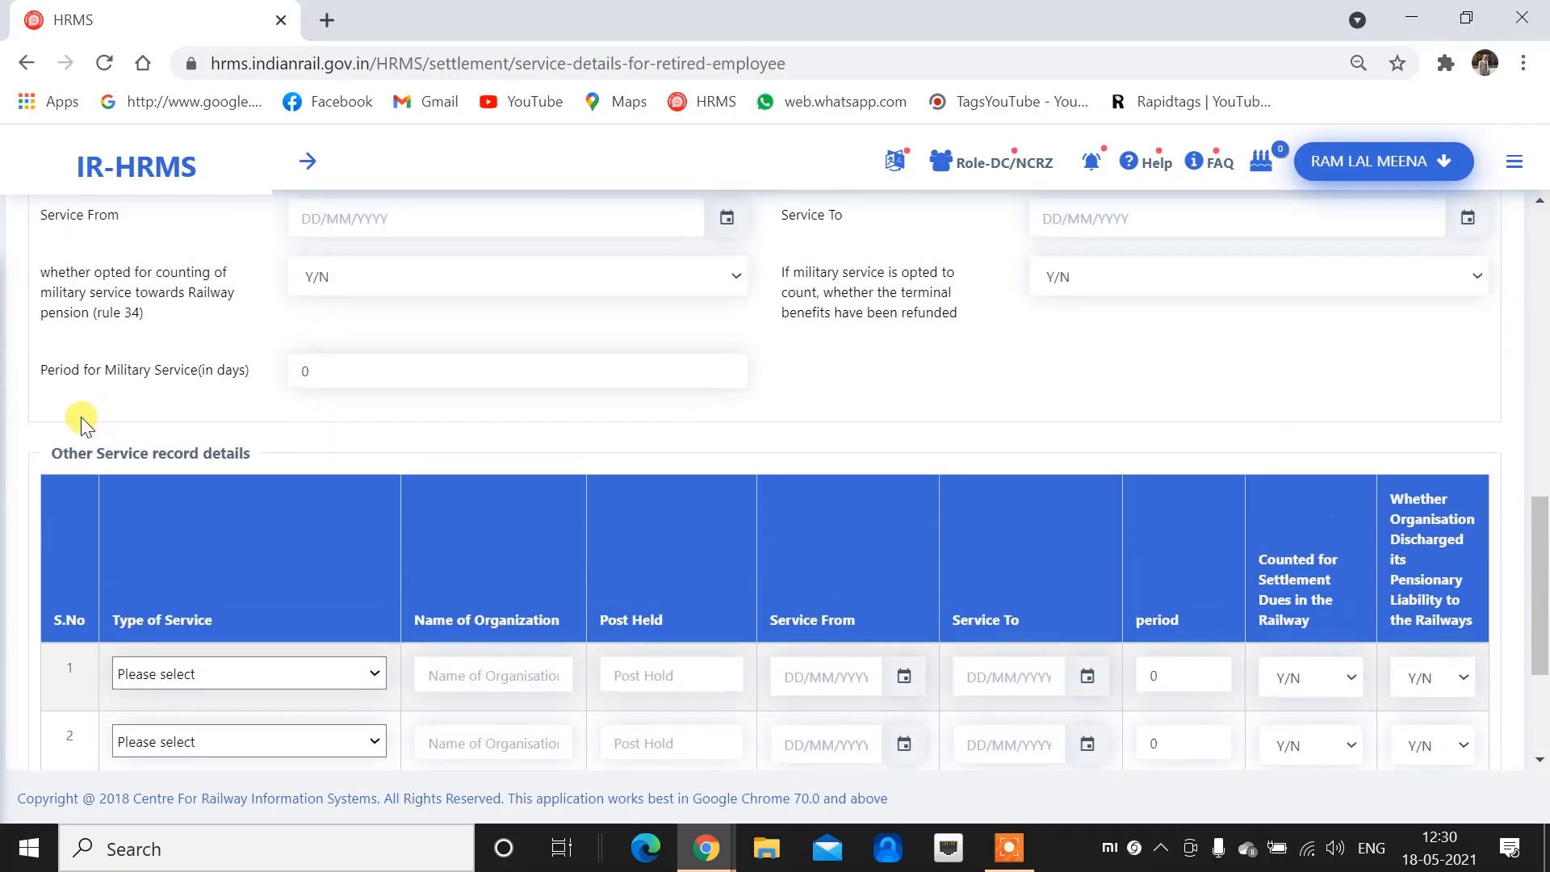
pyautogui.moveTo(42, 452); pyautogui.dragTo(299, 449)
pyautogui.scroll(-3, 713, 427)
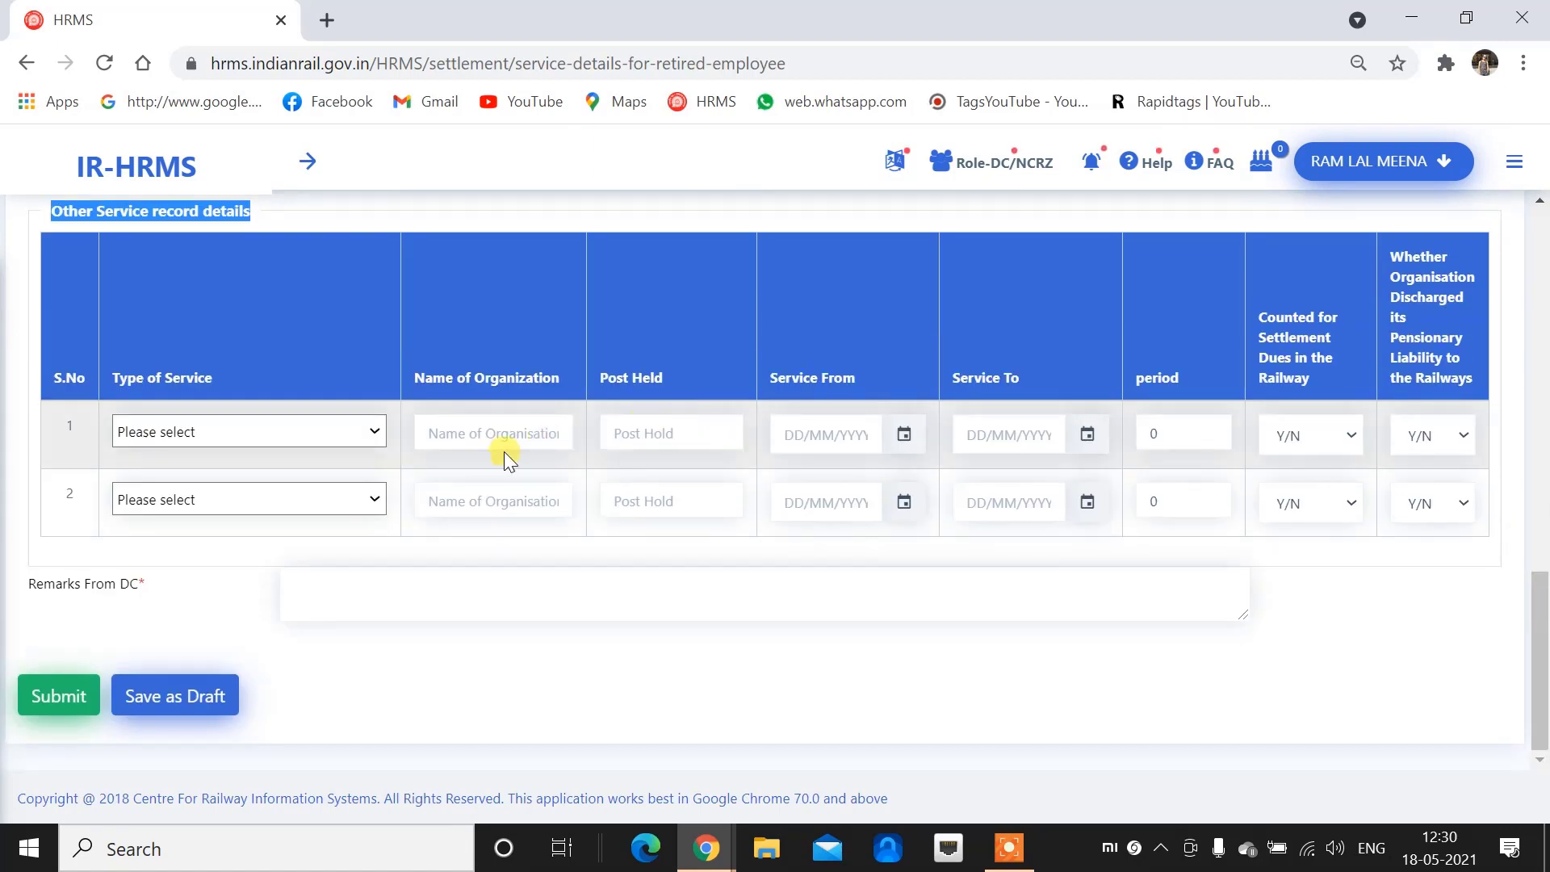
pyautogui.click(337, 432)
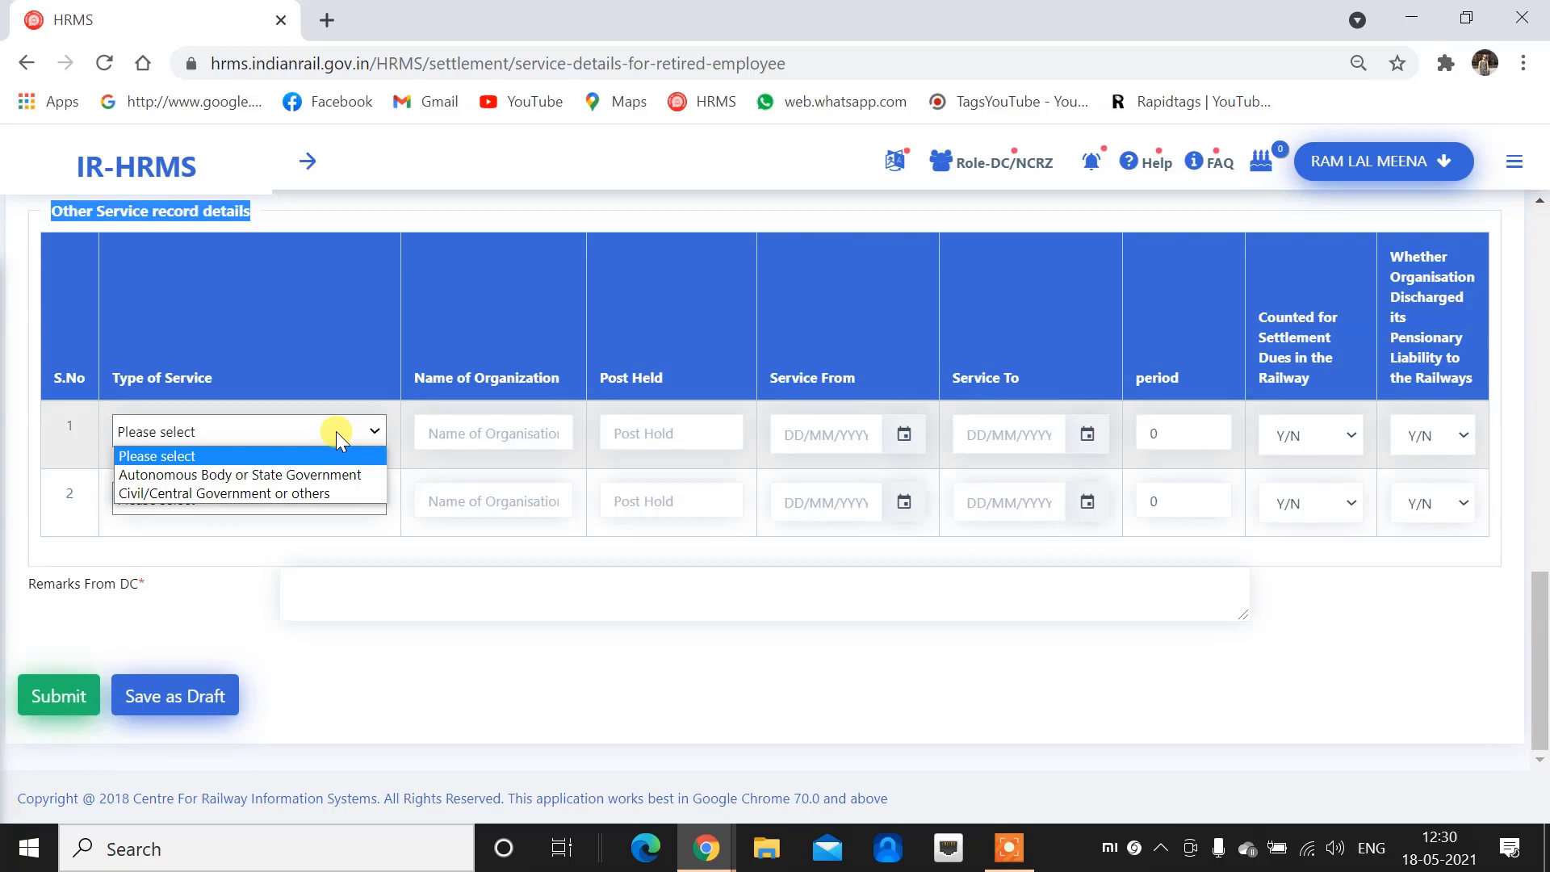
pyautogui.click(1371, 596)
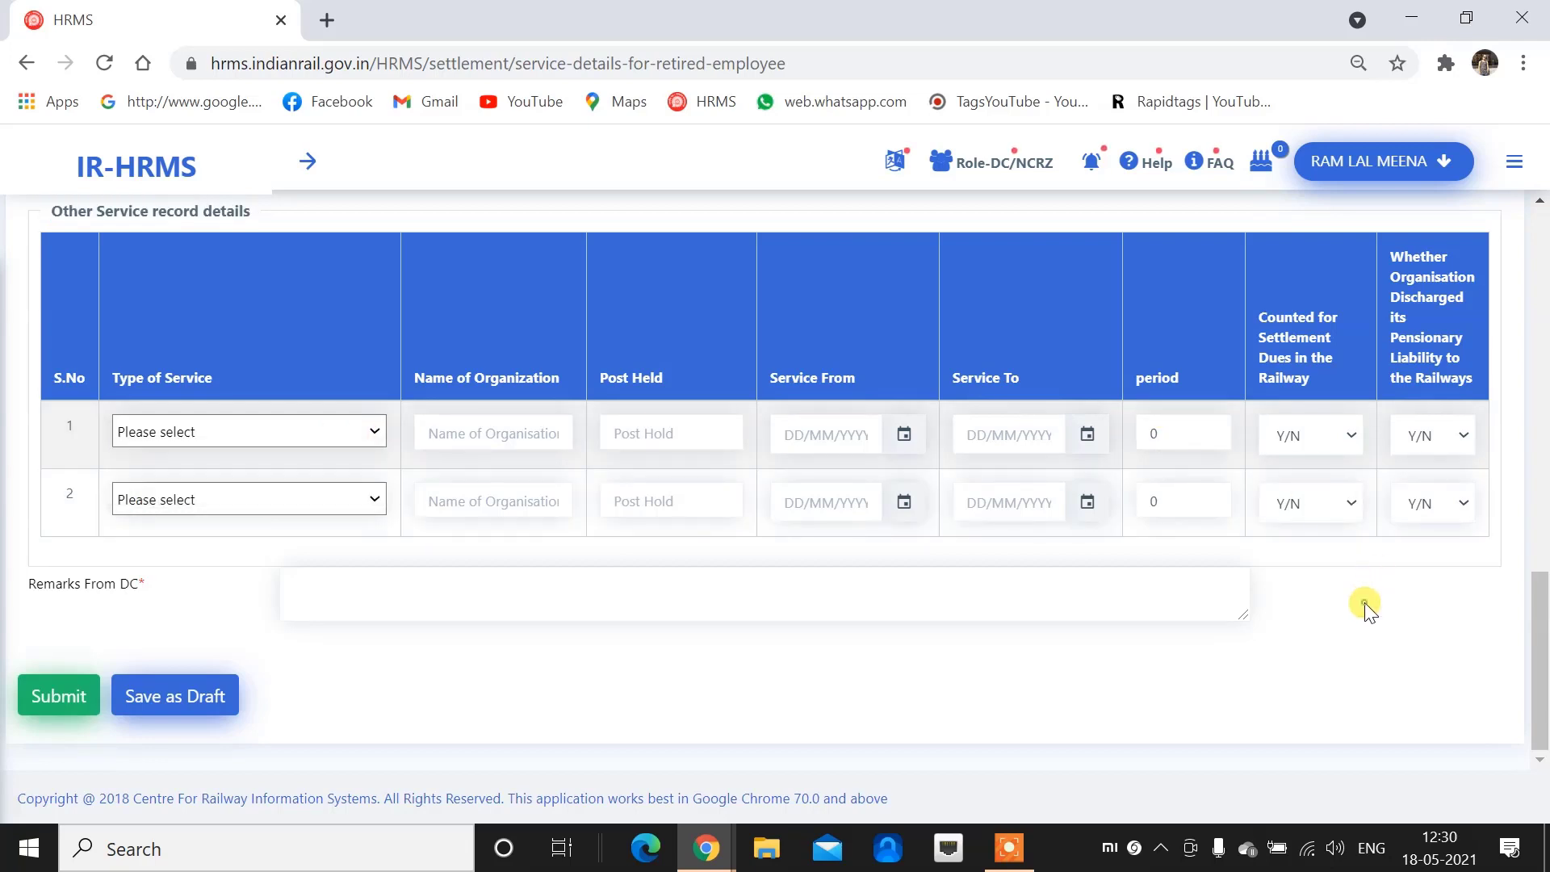
pyautogui.click(501, 592)
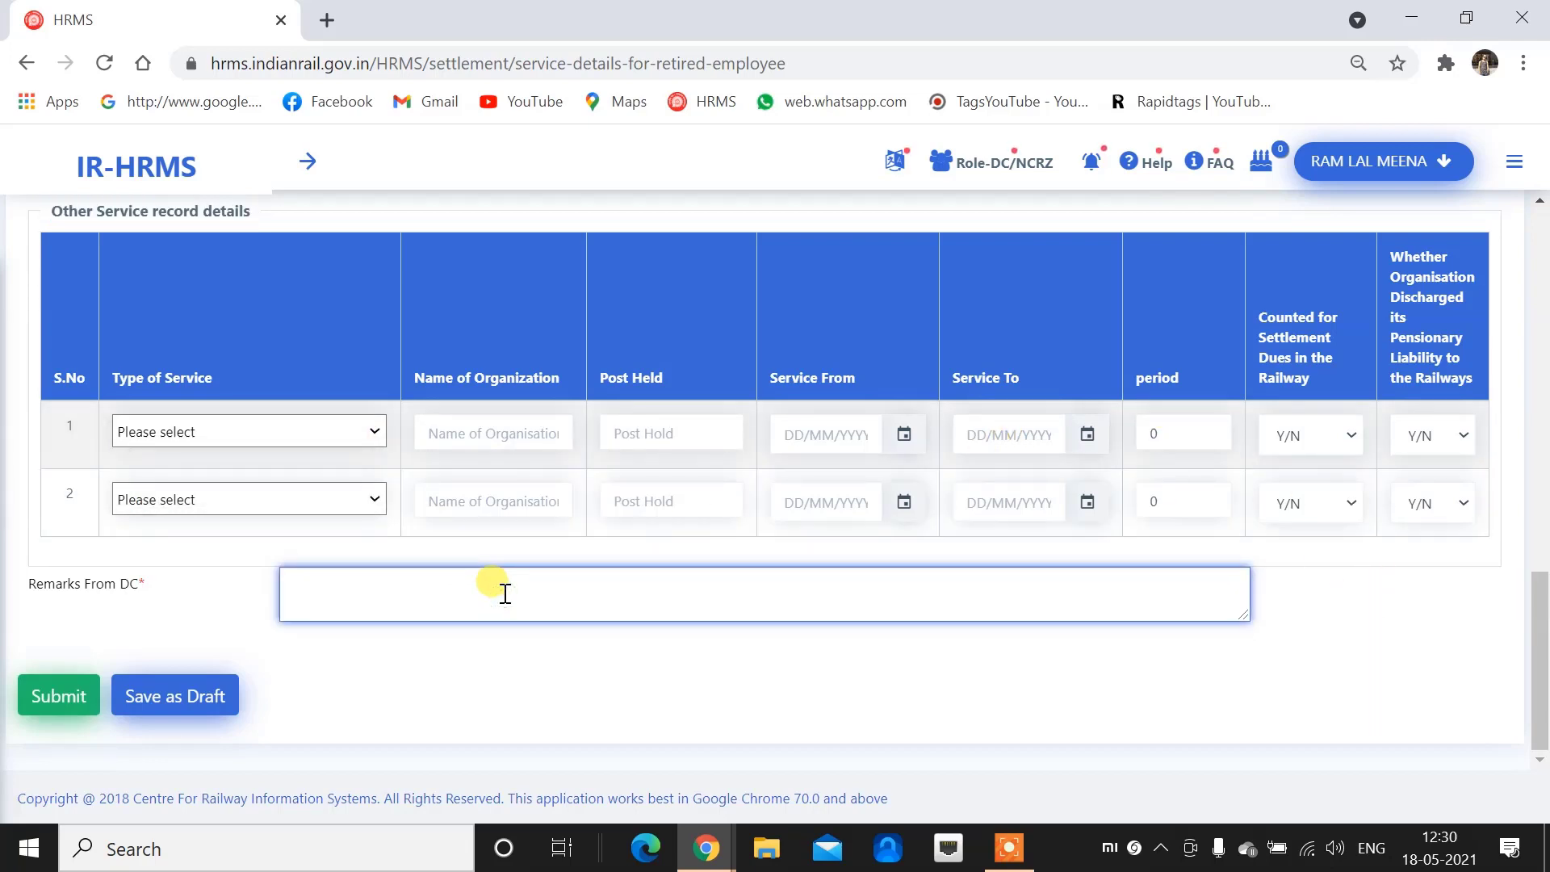
pyautogui.write('DETAILS FILL AS PER SERVIE RECORD')
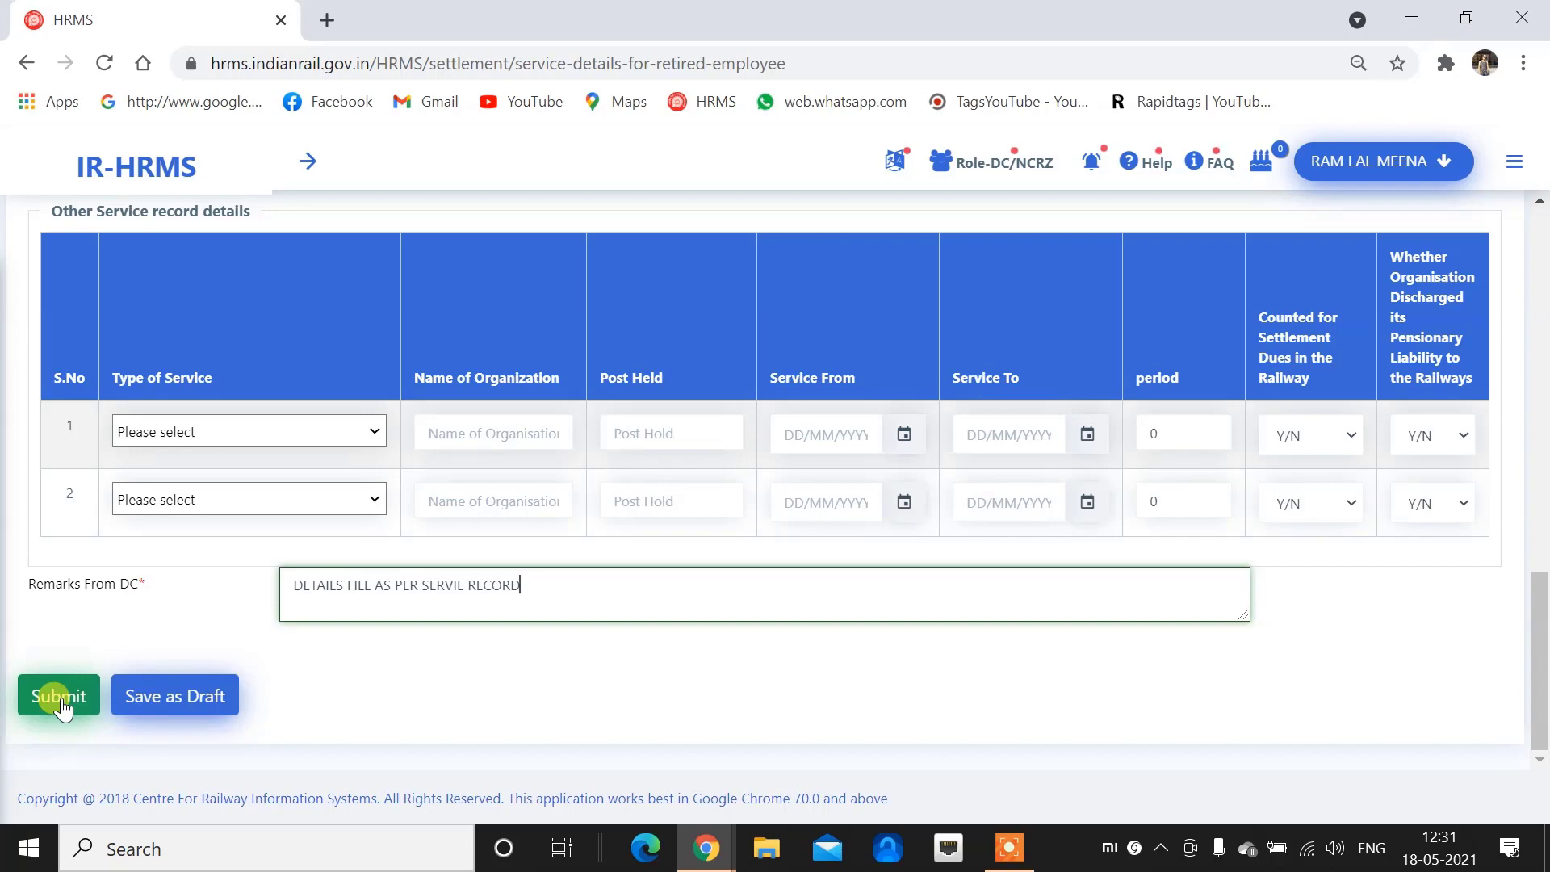
pyautogui.click(307, 161)
# Reset the form and load the employee retiring on 31/05/2021
pyautogui.scroll(15, 509, 411)
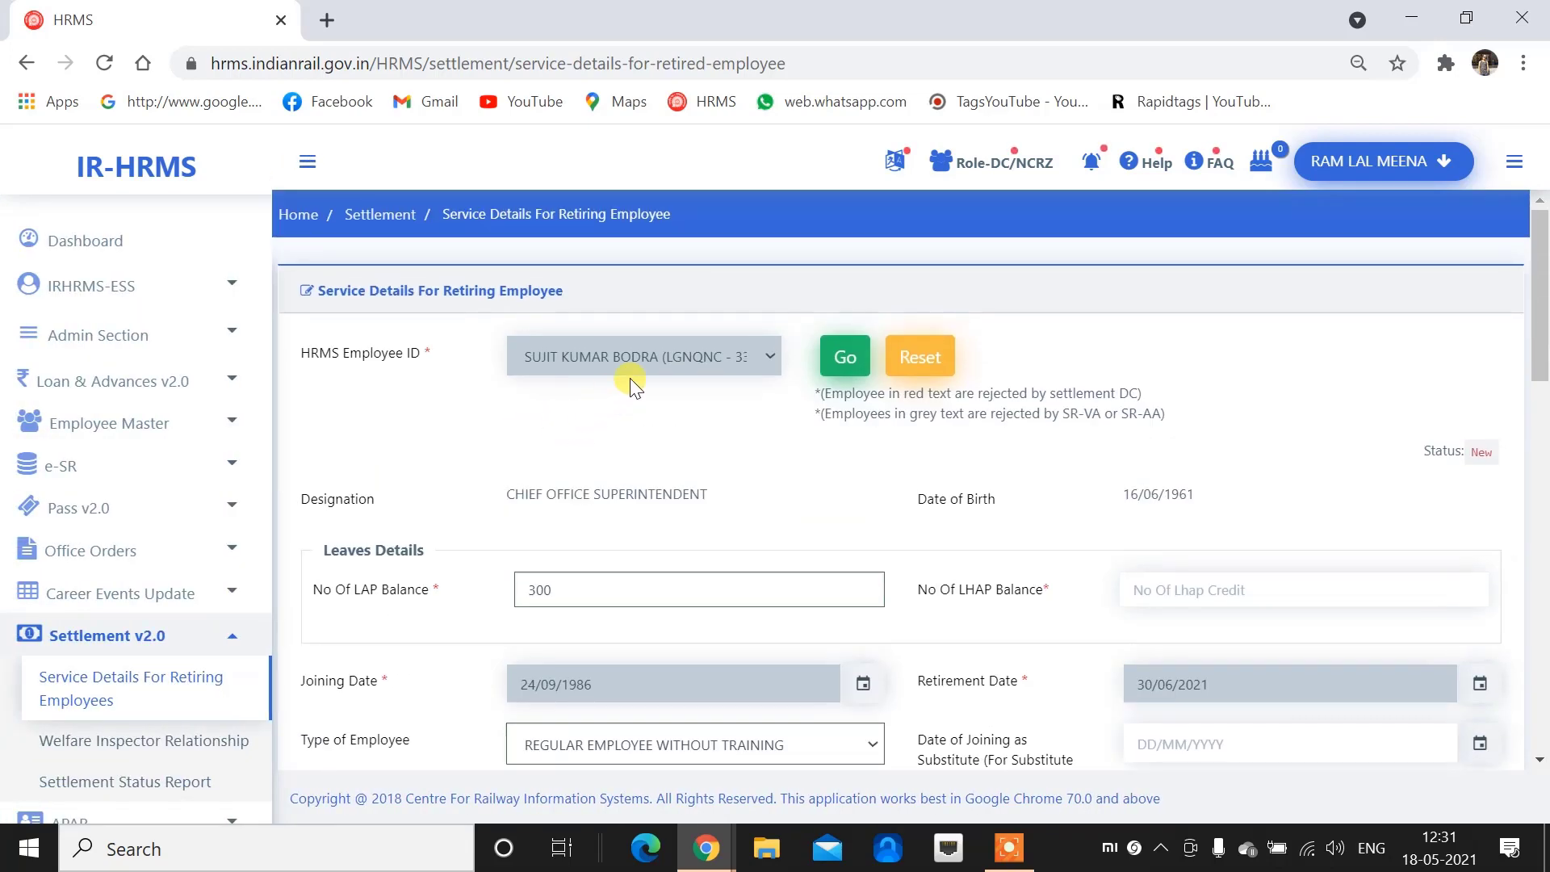
pyautogui.click(922, 355)
pyautogui.click(681, 373)
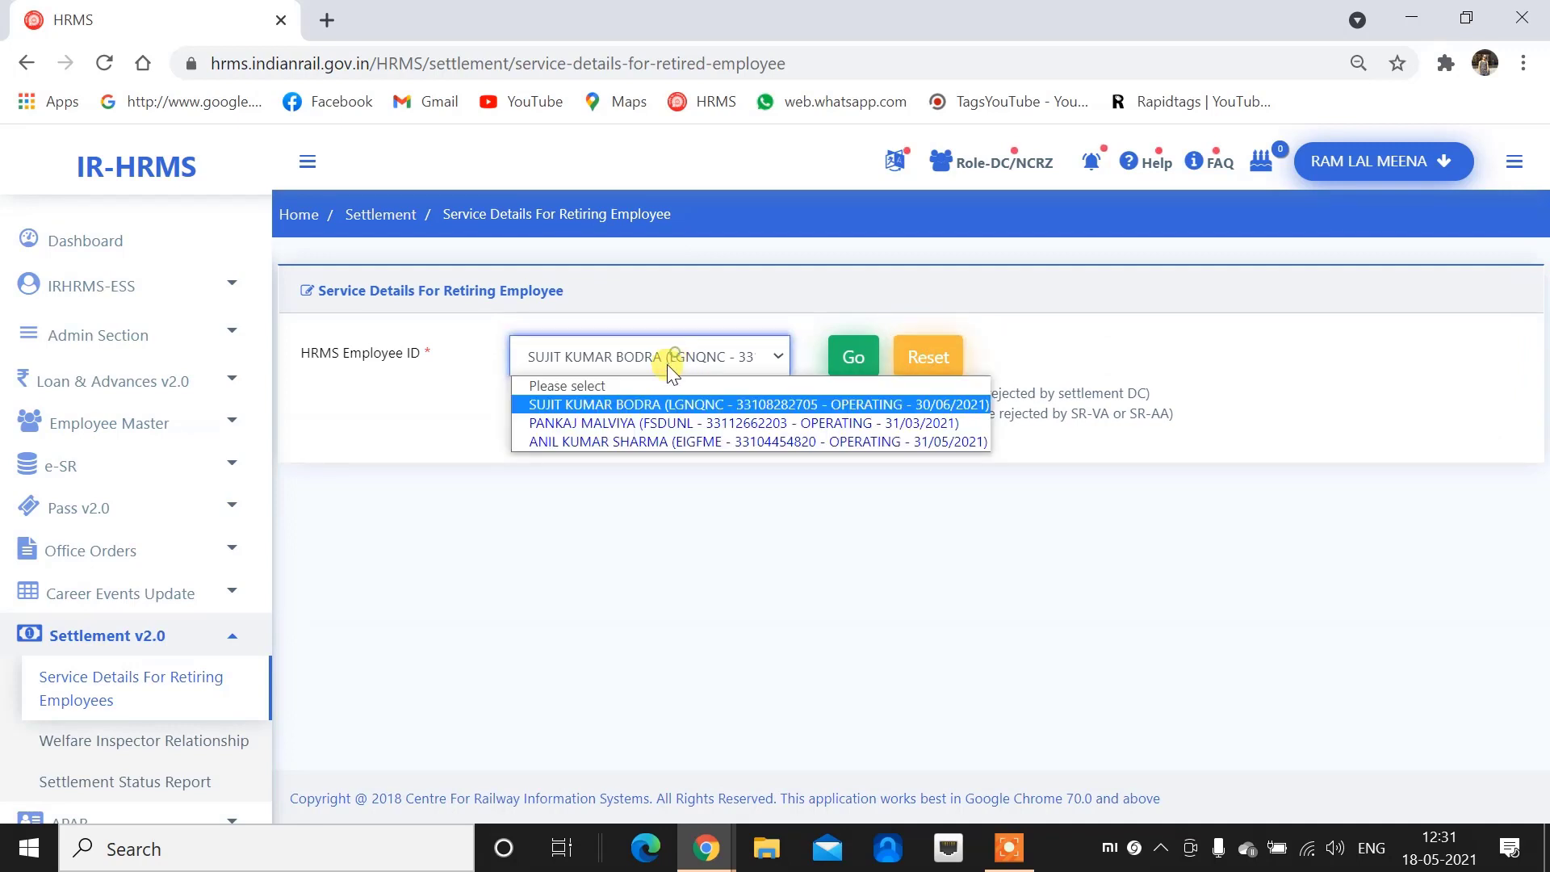
pyautogui.click(670, 443)
pyautogui.click(847, 360)
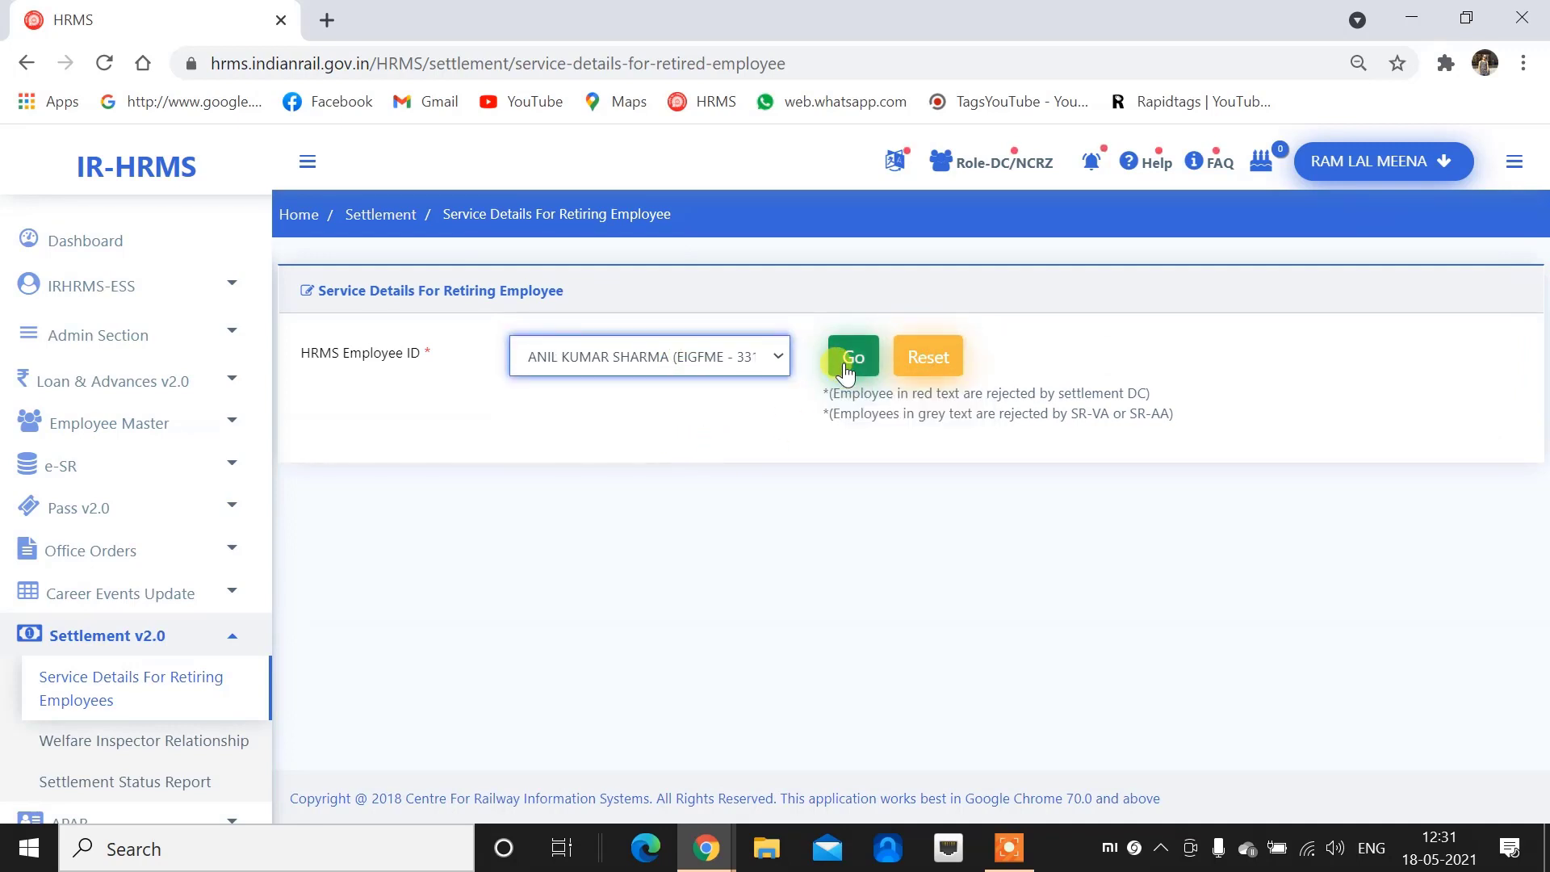
# Review the loaded details, including LAP balance 300 and LHAP balance 502, down to the remarks
pyautogui.scroll(-3, 618, 564)
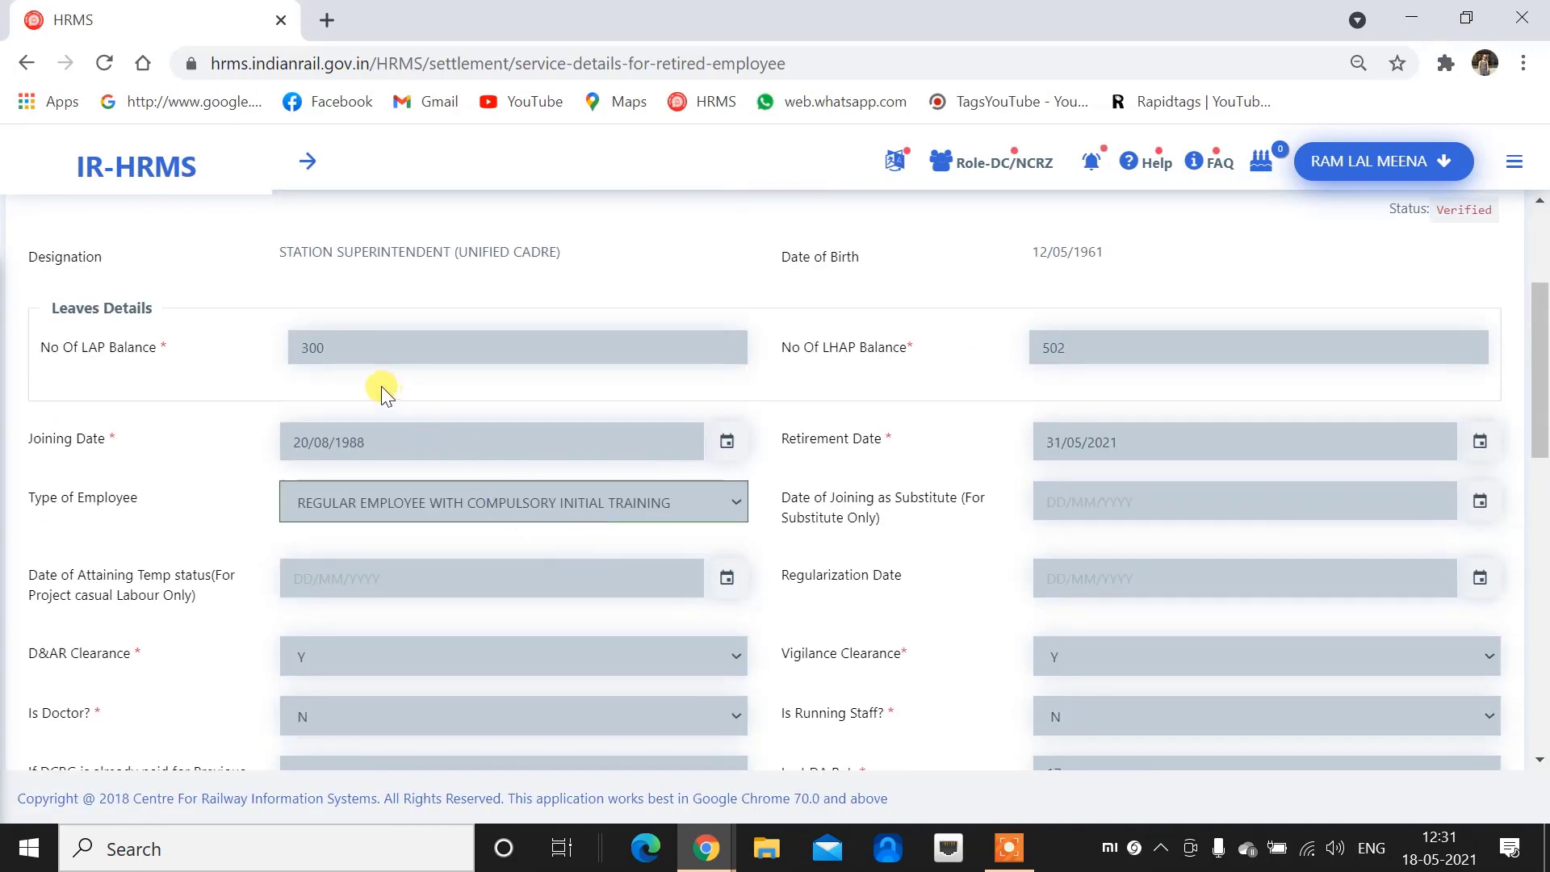
pyautogui.doubleClick(346, 350)
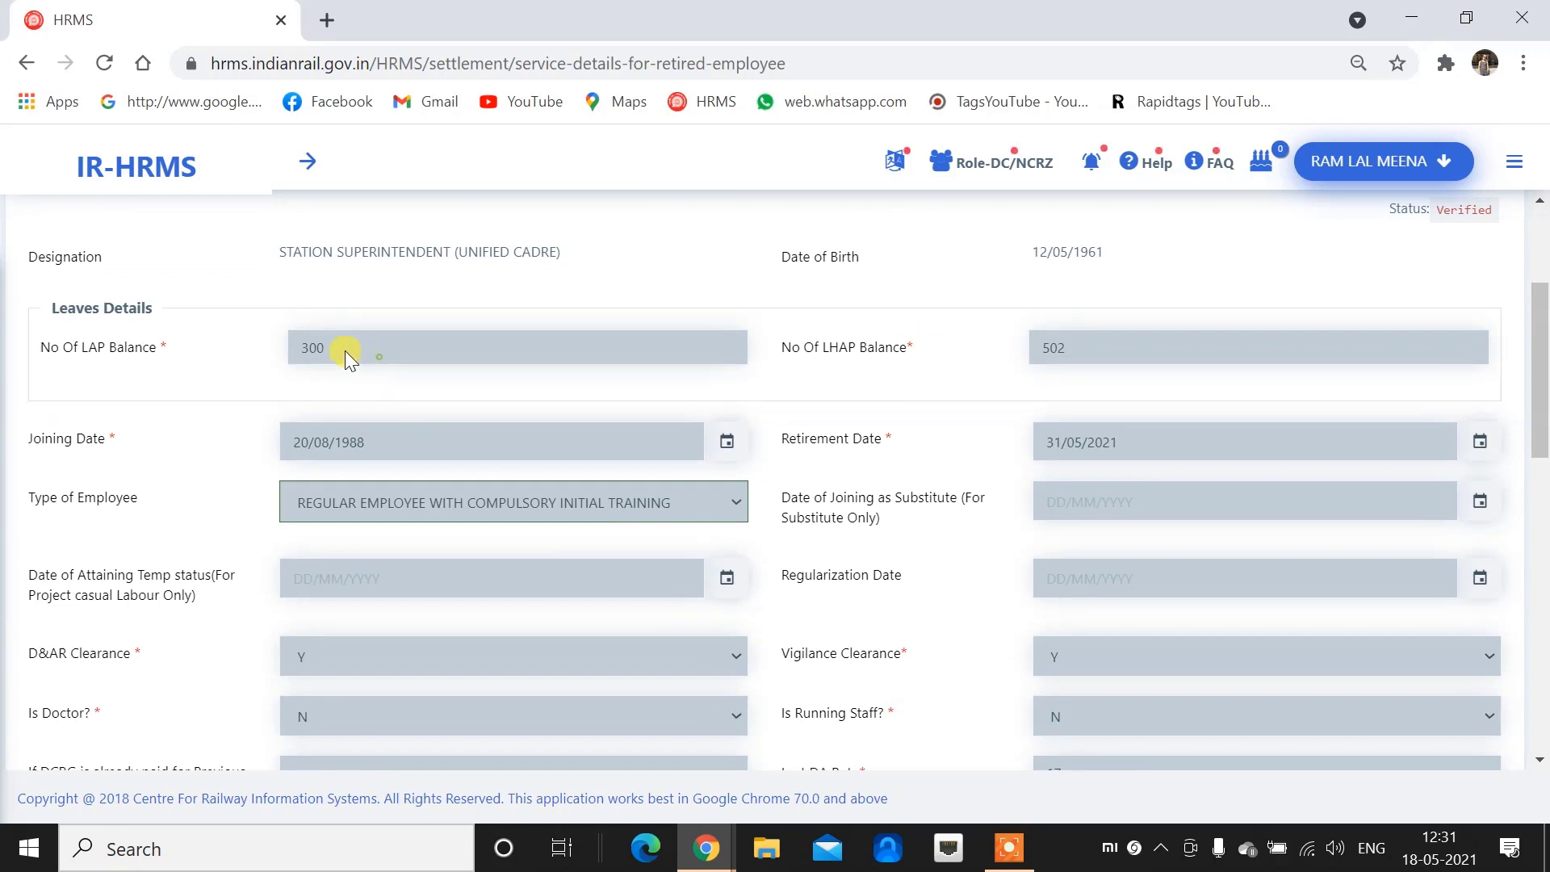
pyautogui.doubleClick(1114, 351)
pyautogui.click(355, 444)
pyautogui.scroll(-2, 565, 428)
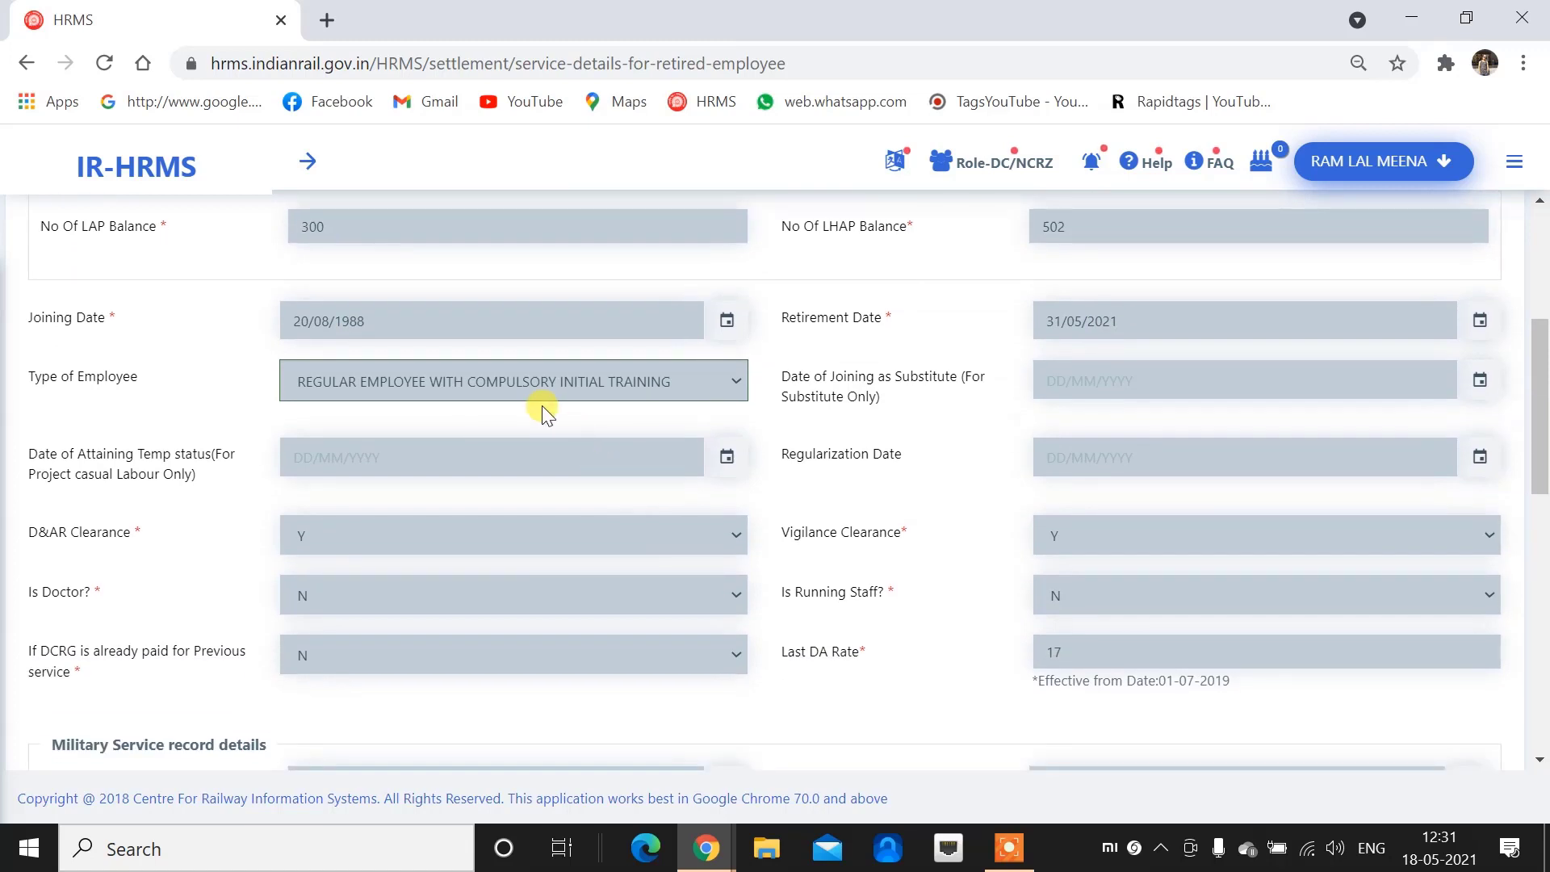
pyautogui.click(1177, 369)
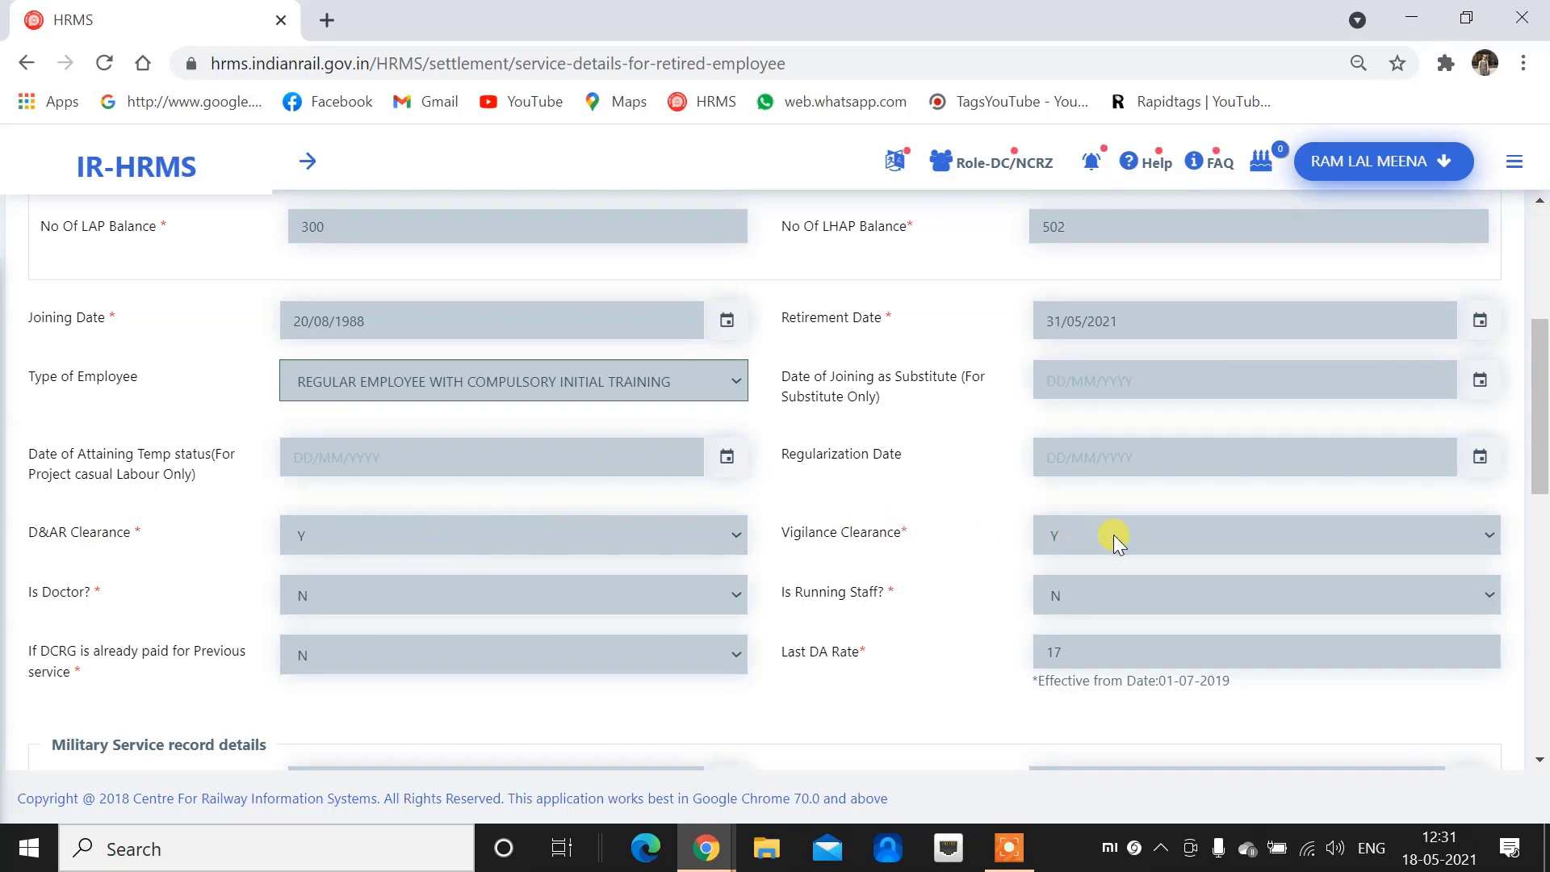
pyautogui.scroll(-1, 351, 602)
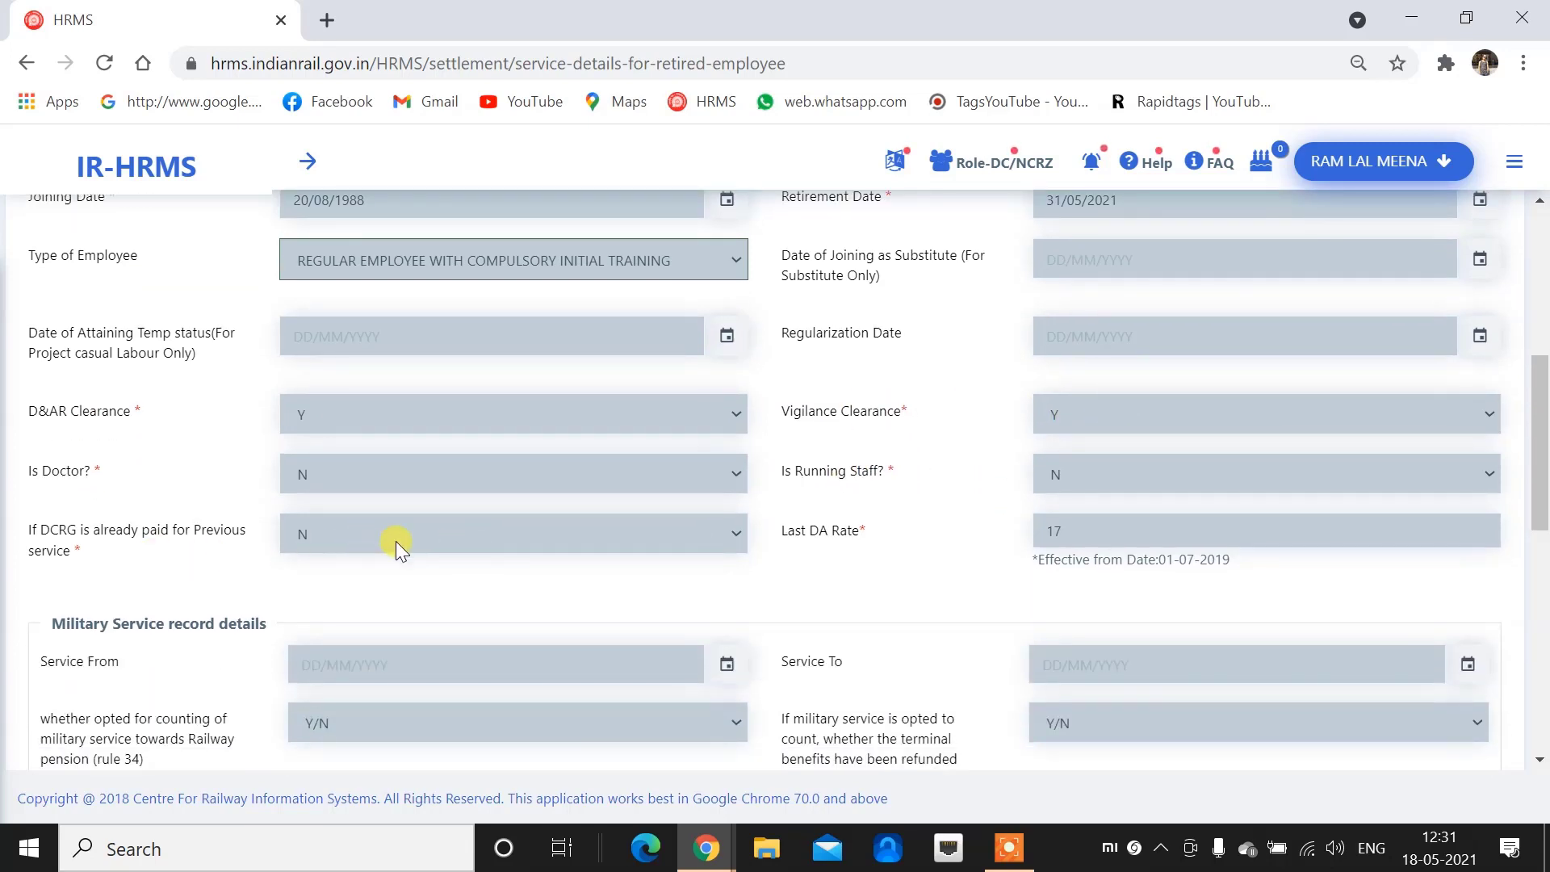
pyautogui.scroll(-2, 810, 540)
pyautogui.scroll(-5, 792, 543)
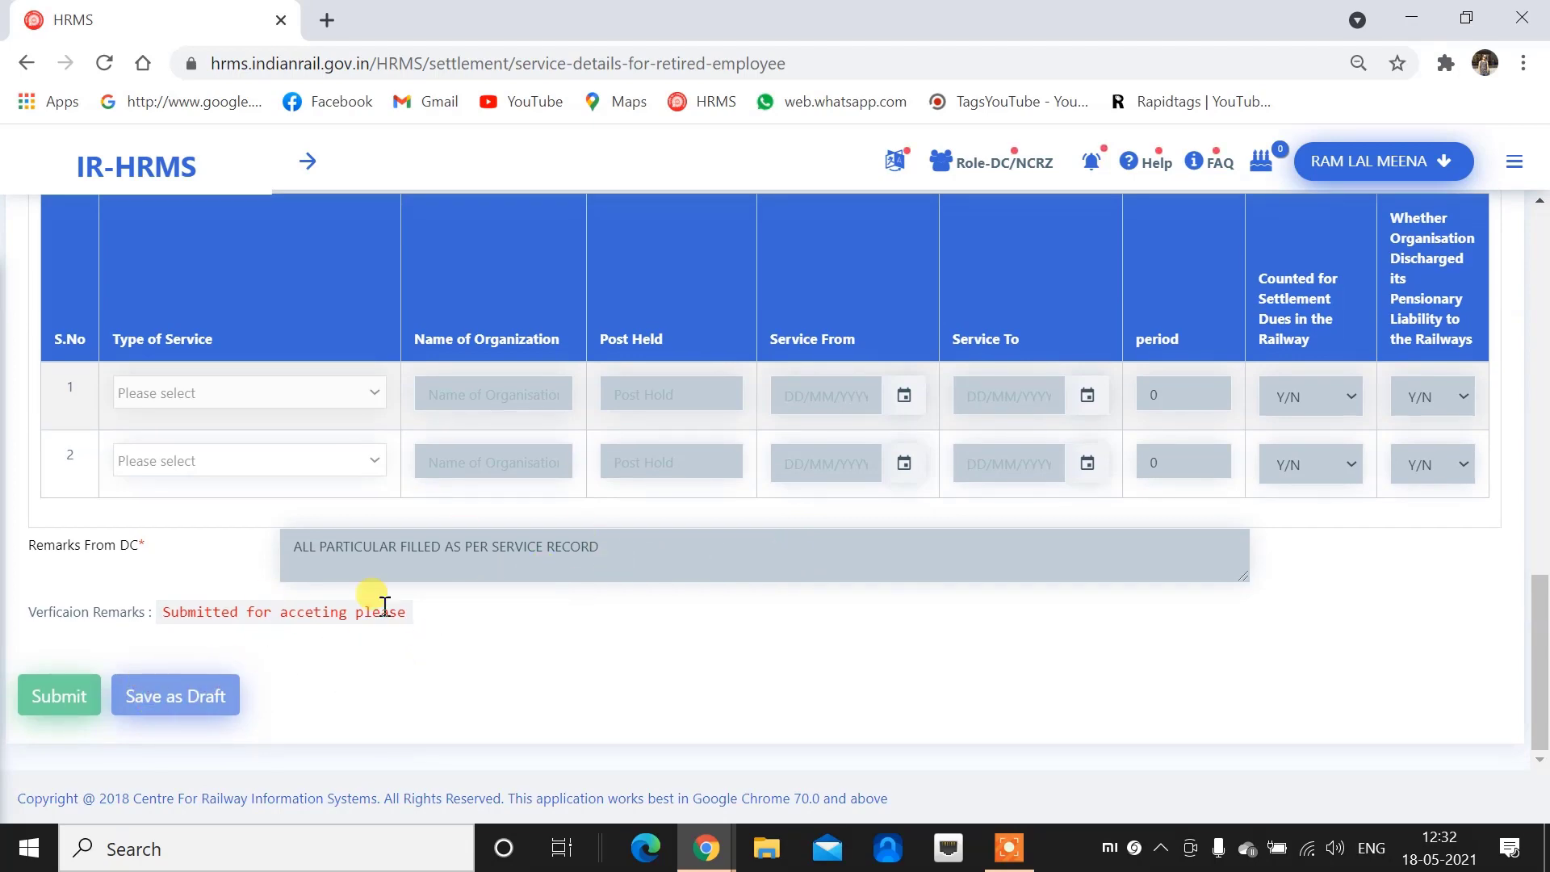
pyautogui.scroll(10, 731, 535)
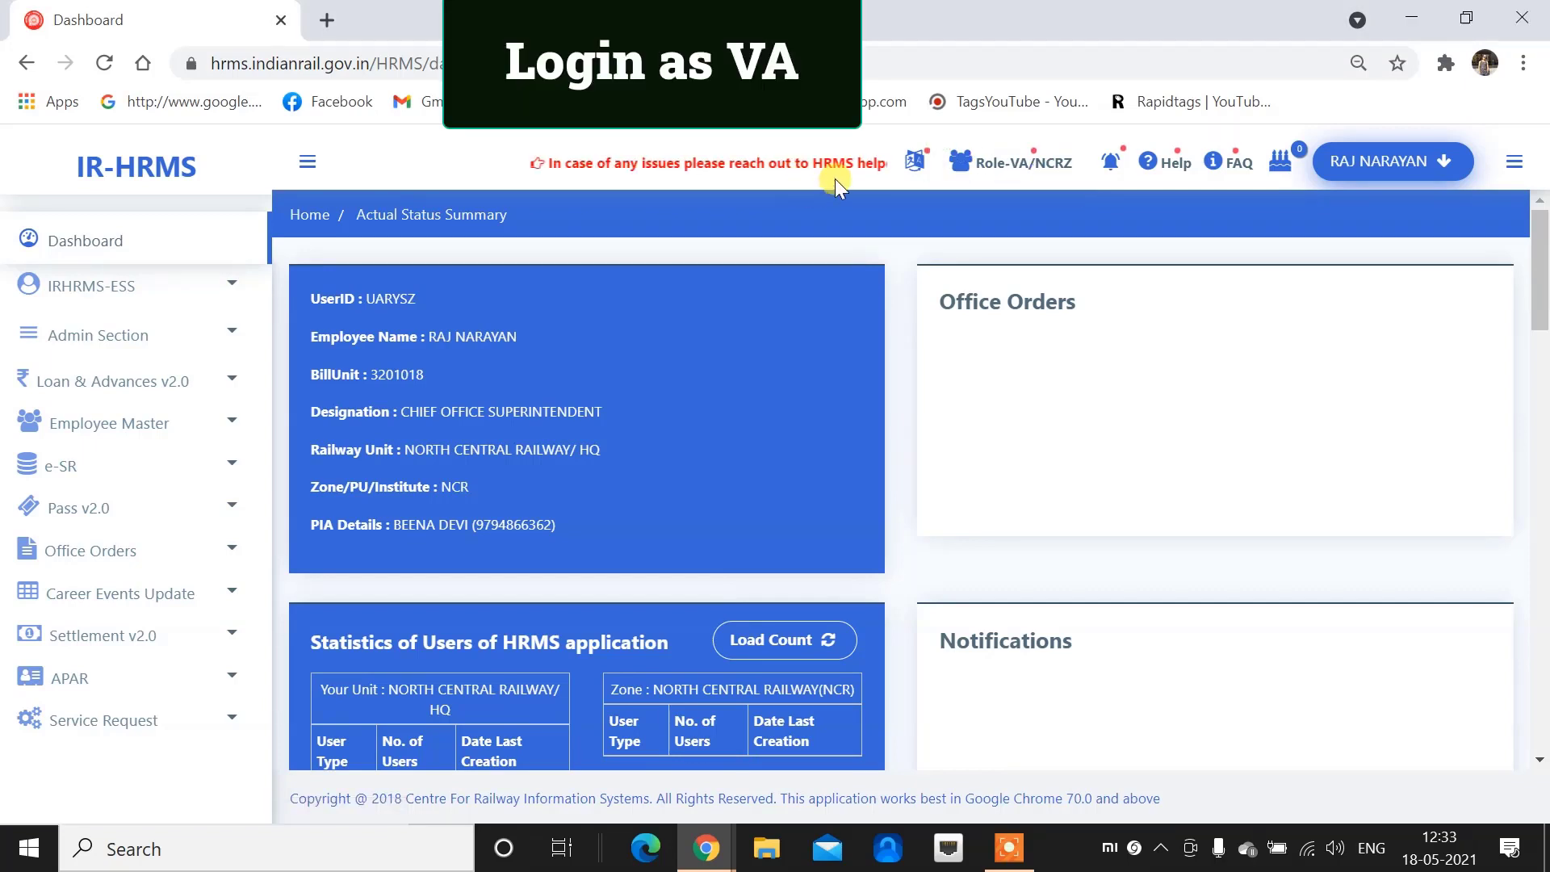
# Check the role list to confirm the VA/NCRZ role is active
pyautogui.click(1009, 162)
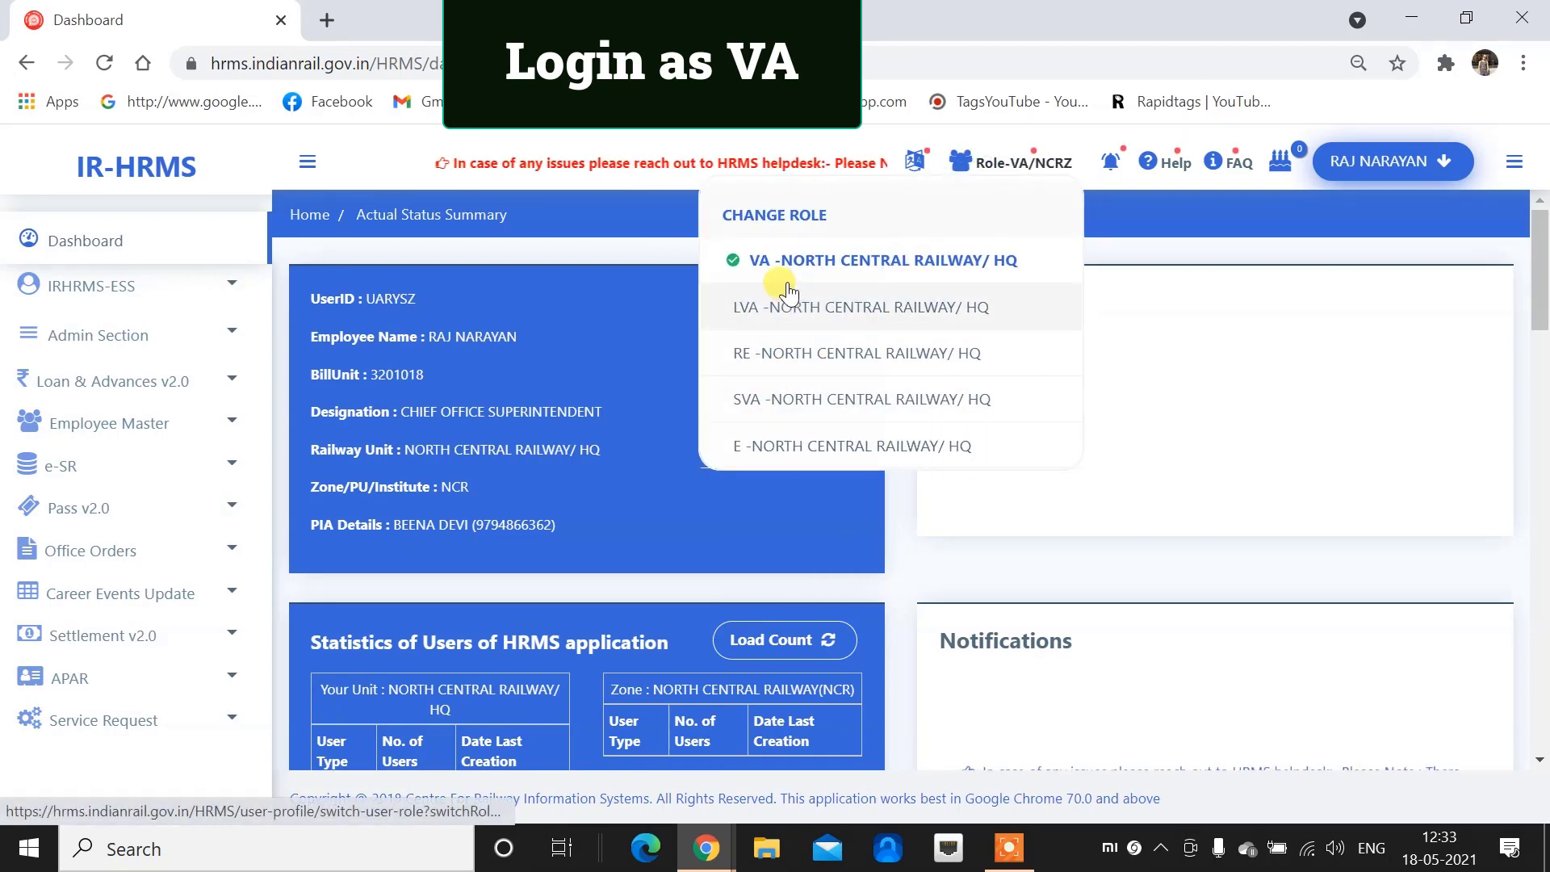
# Open Settlement v2.0 > Verify Service Details (Retiring Employees) under the VA role
pyautogui.click(752, 151)
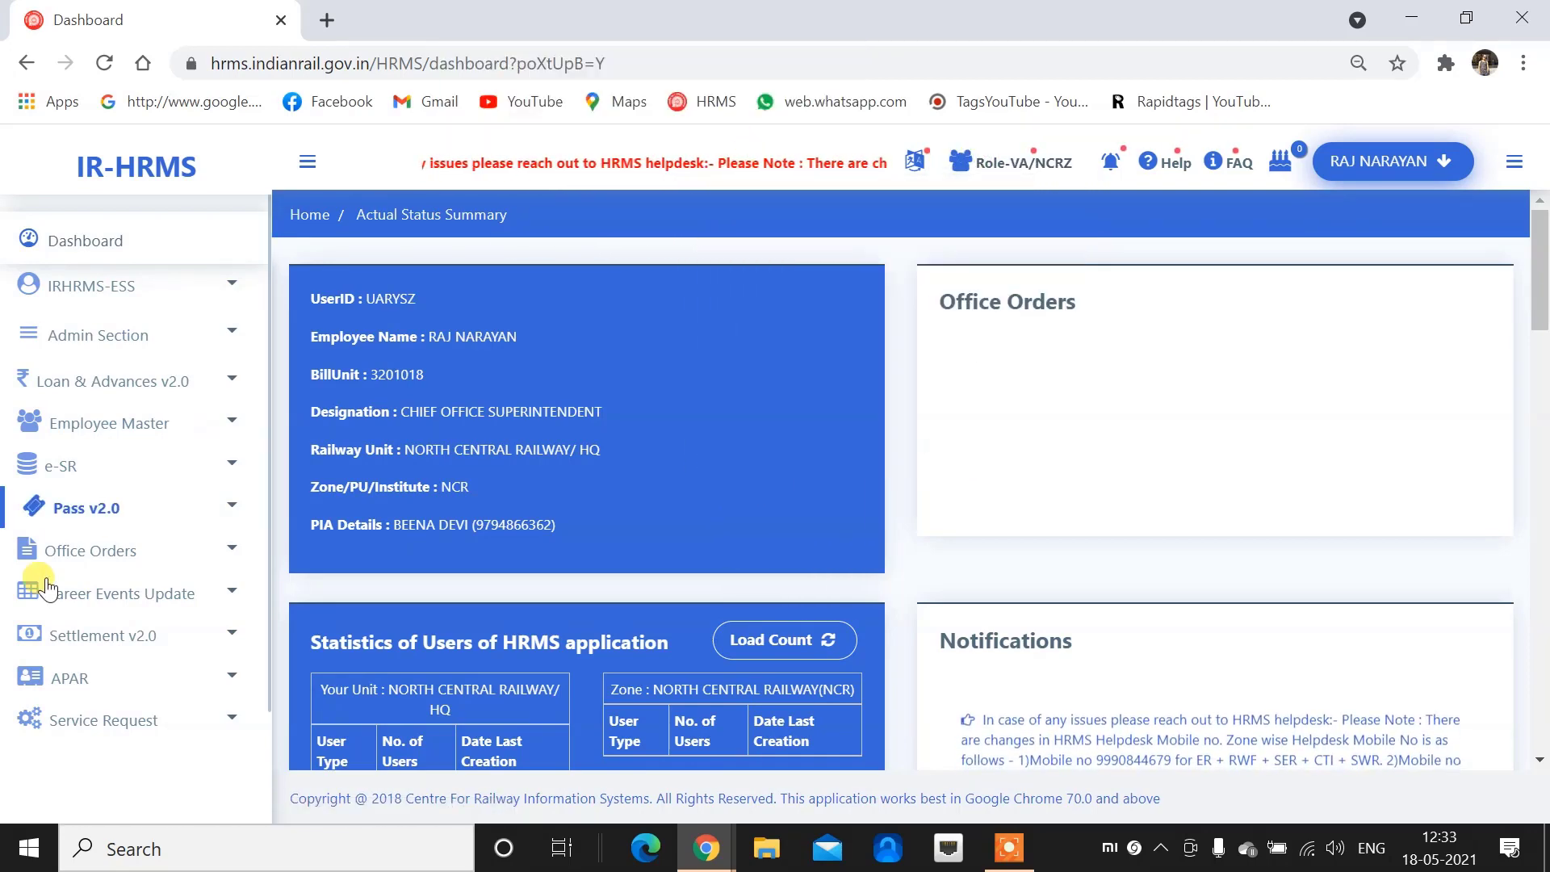
pyautogui.click(109, 636)
pyautogui.click(98, 601)
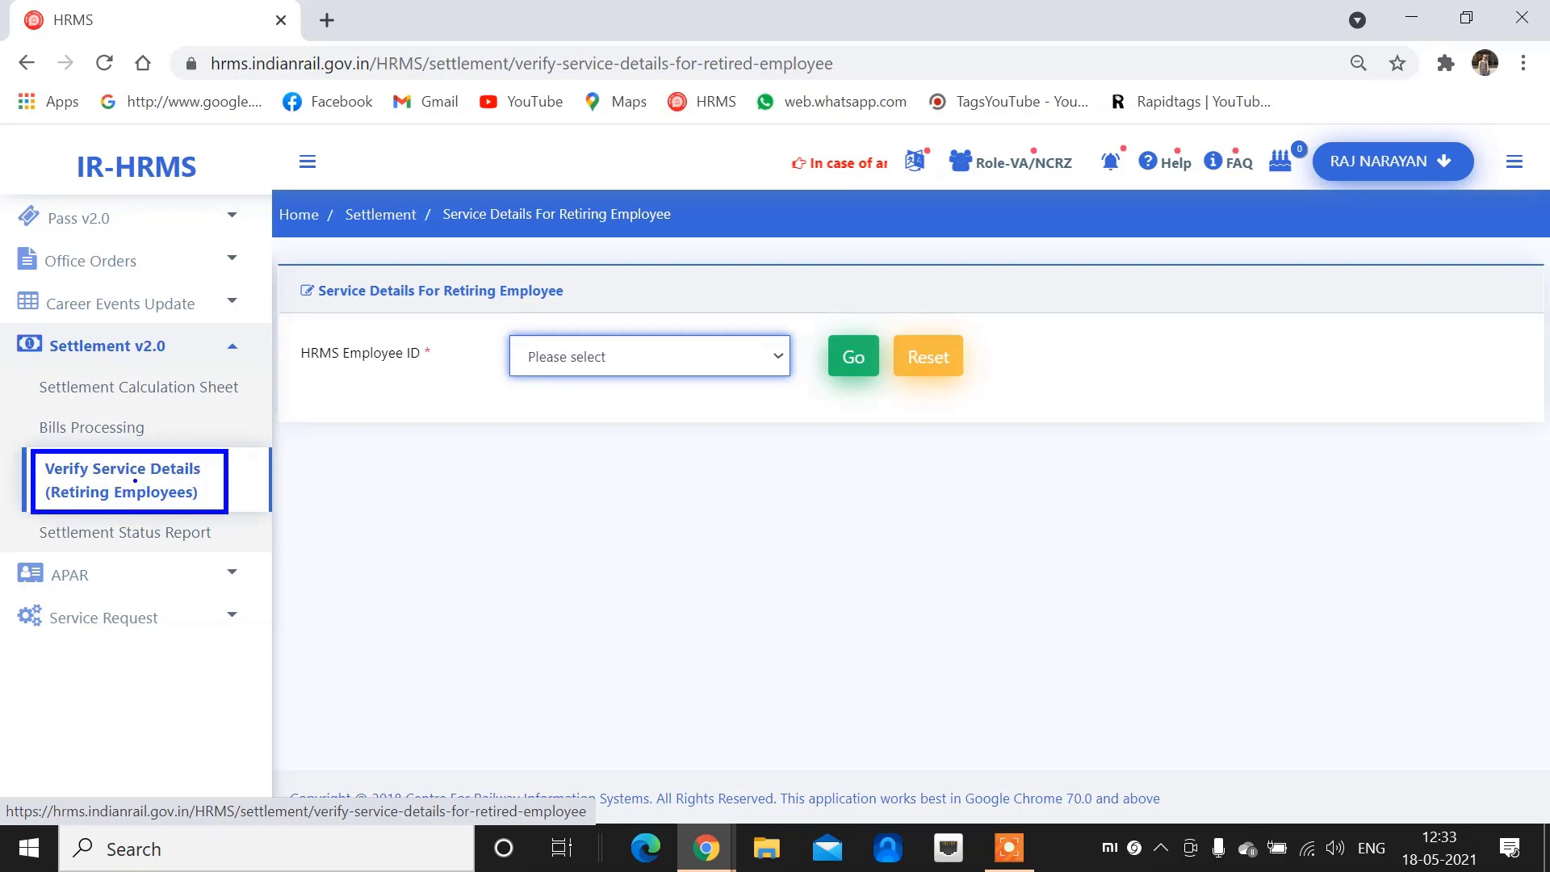
pyautogui.press('Escape')
# Load the service details of the employee awaiting verification via HRMS Employee ID
pyautogui.click(134, 486)
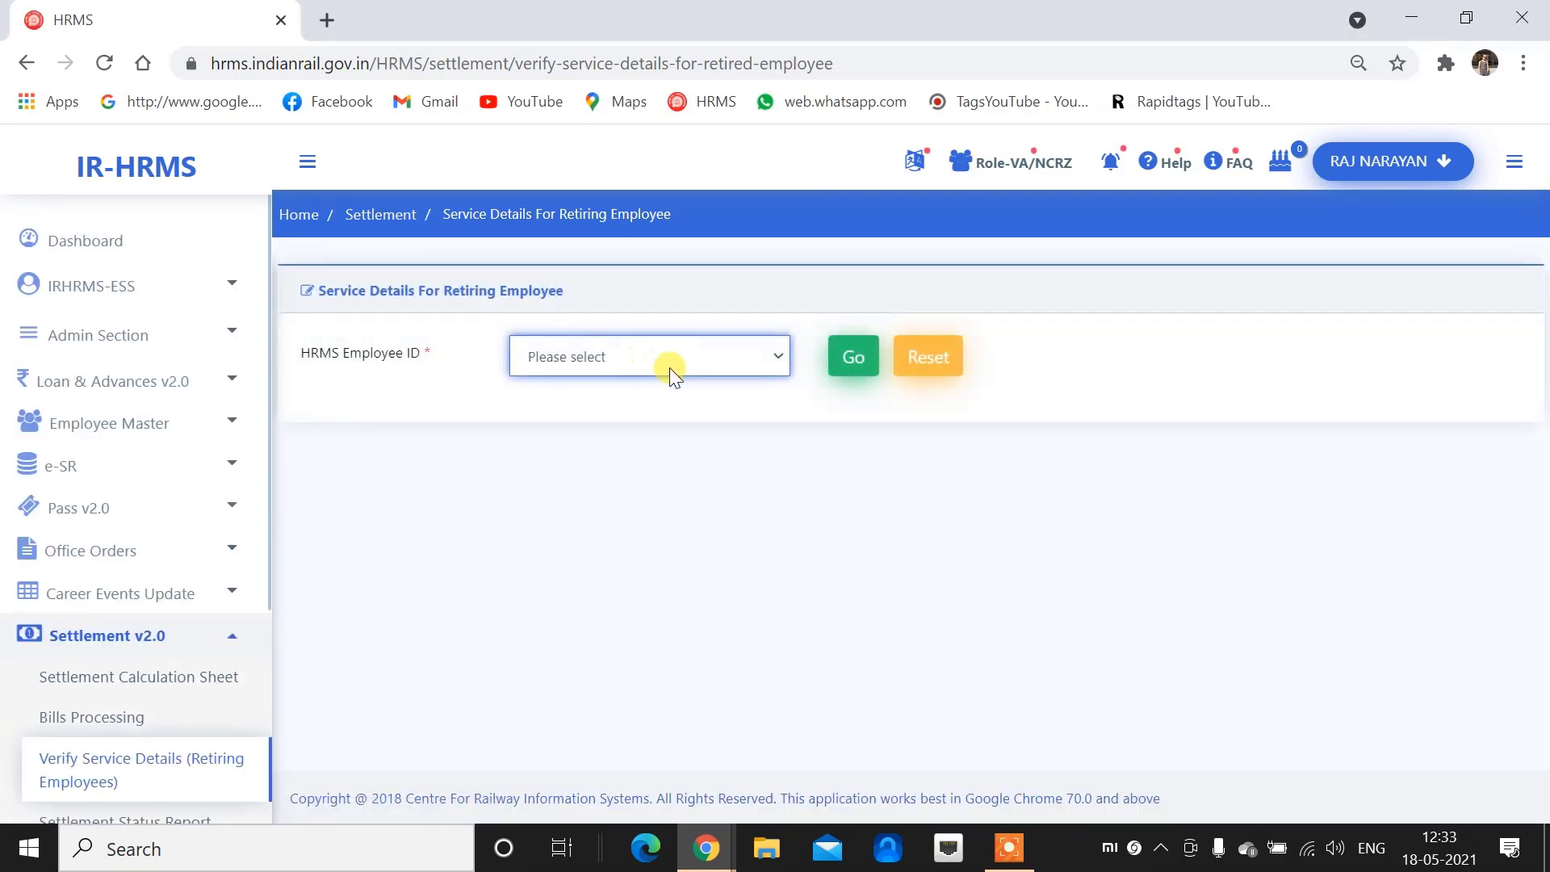
pyautogui.click(652, 356)
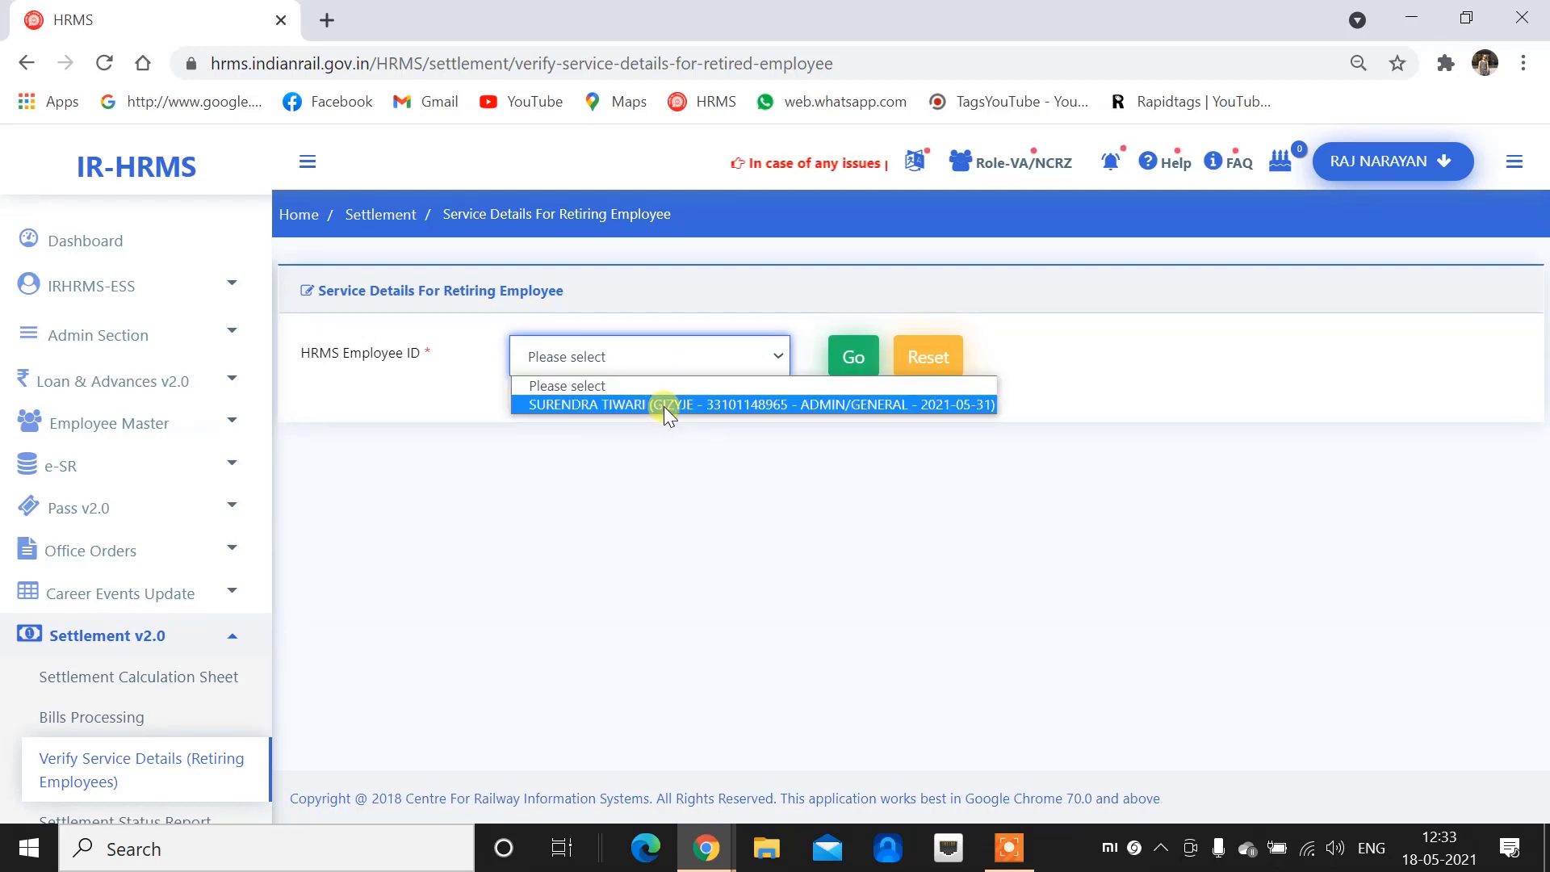
pyautogui.click(663, 405)
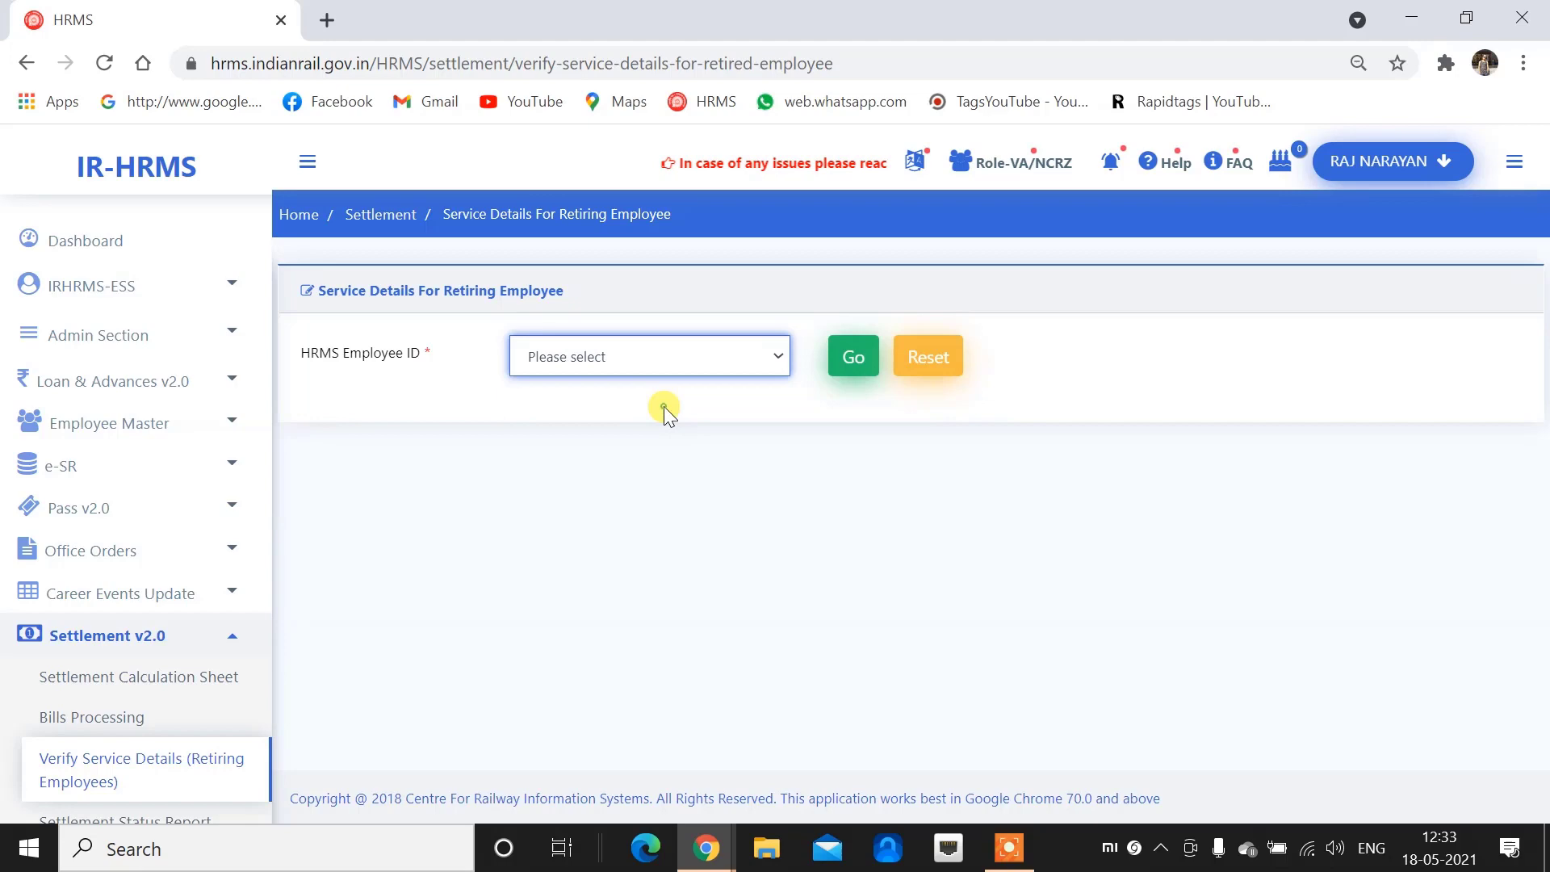
pyautogui.click(839, 358)
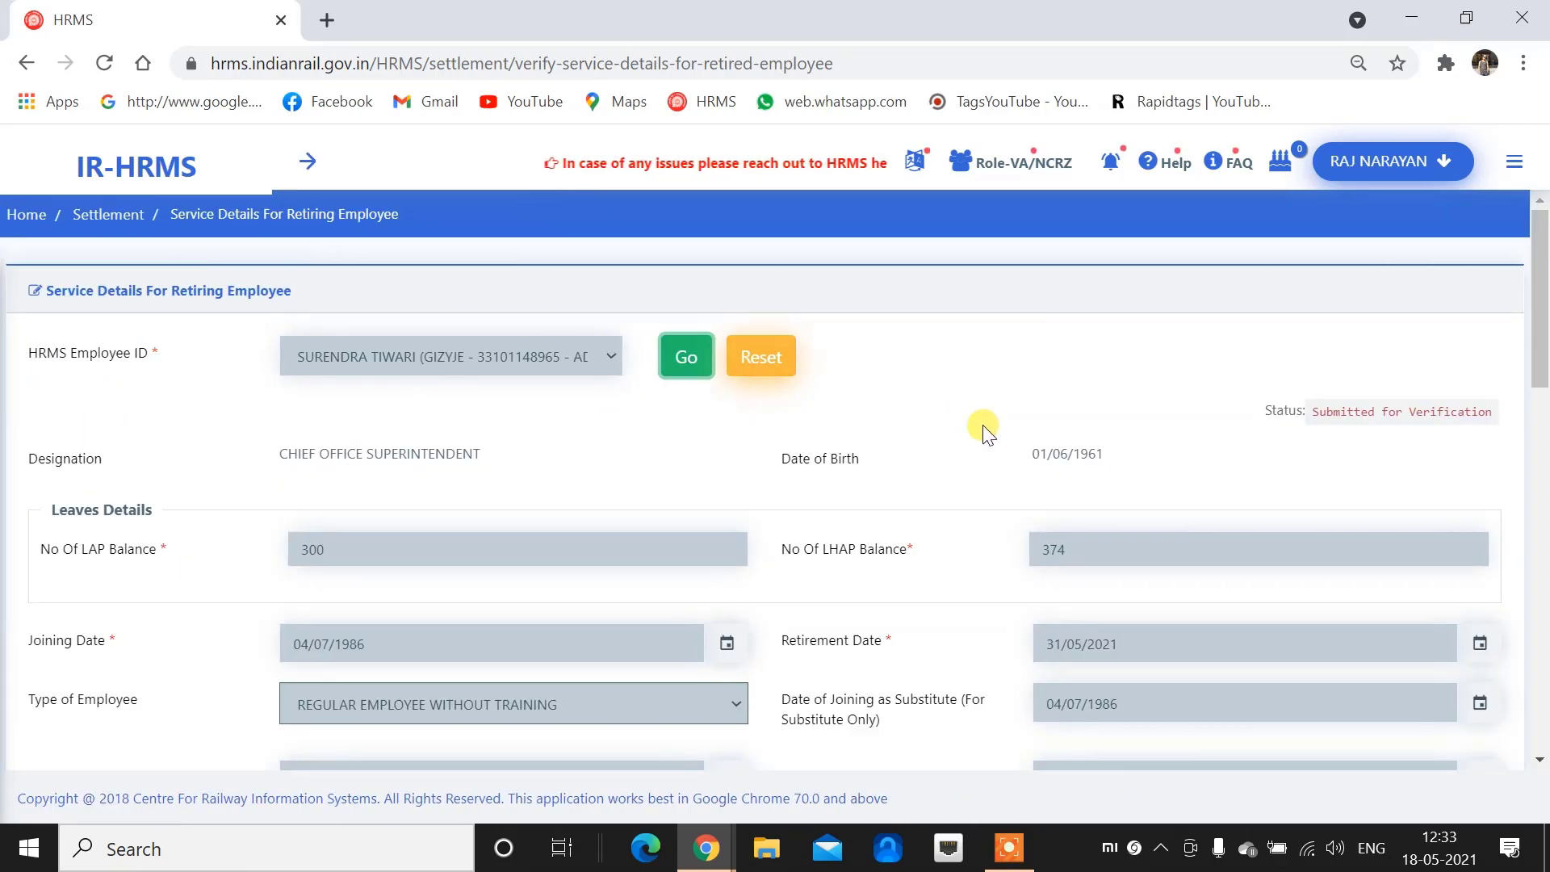
# Enter 'OK' in Remarks From VA and verify the service details
pyautogui.scroll(-20, 981, 425)
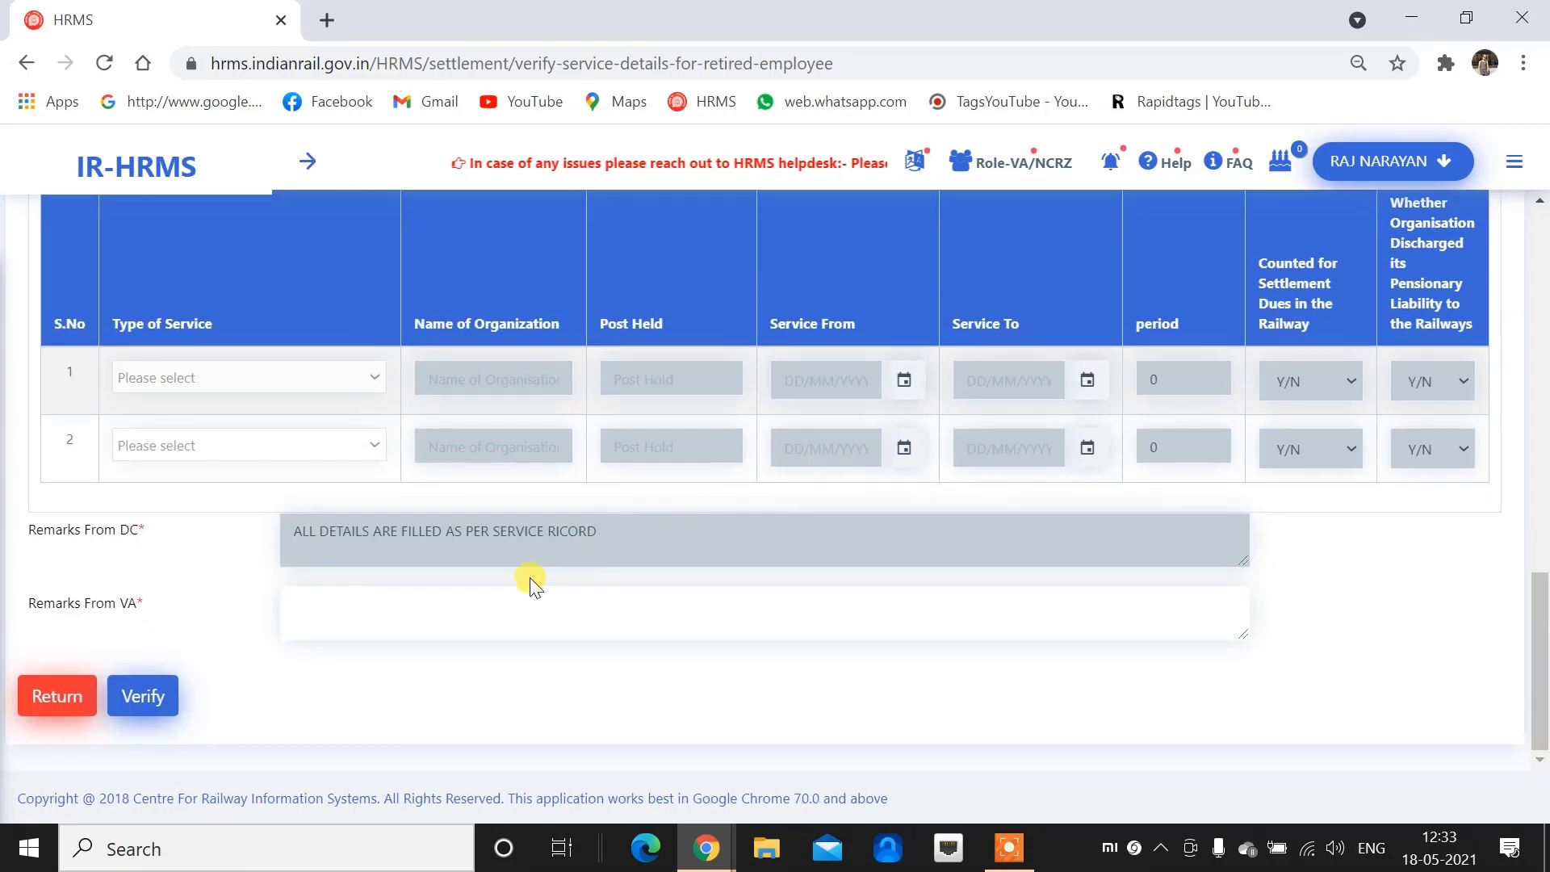
pyautogui.click(513, 602)
pyautogui.write('OK')
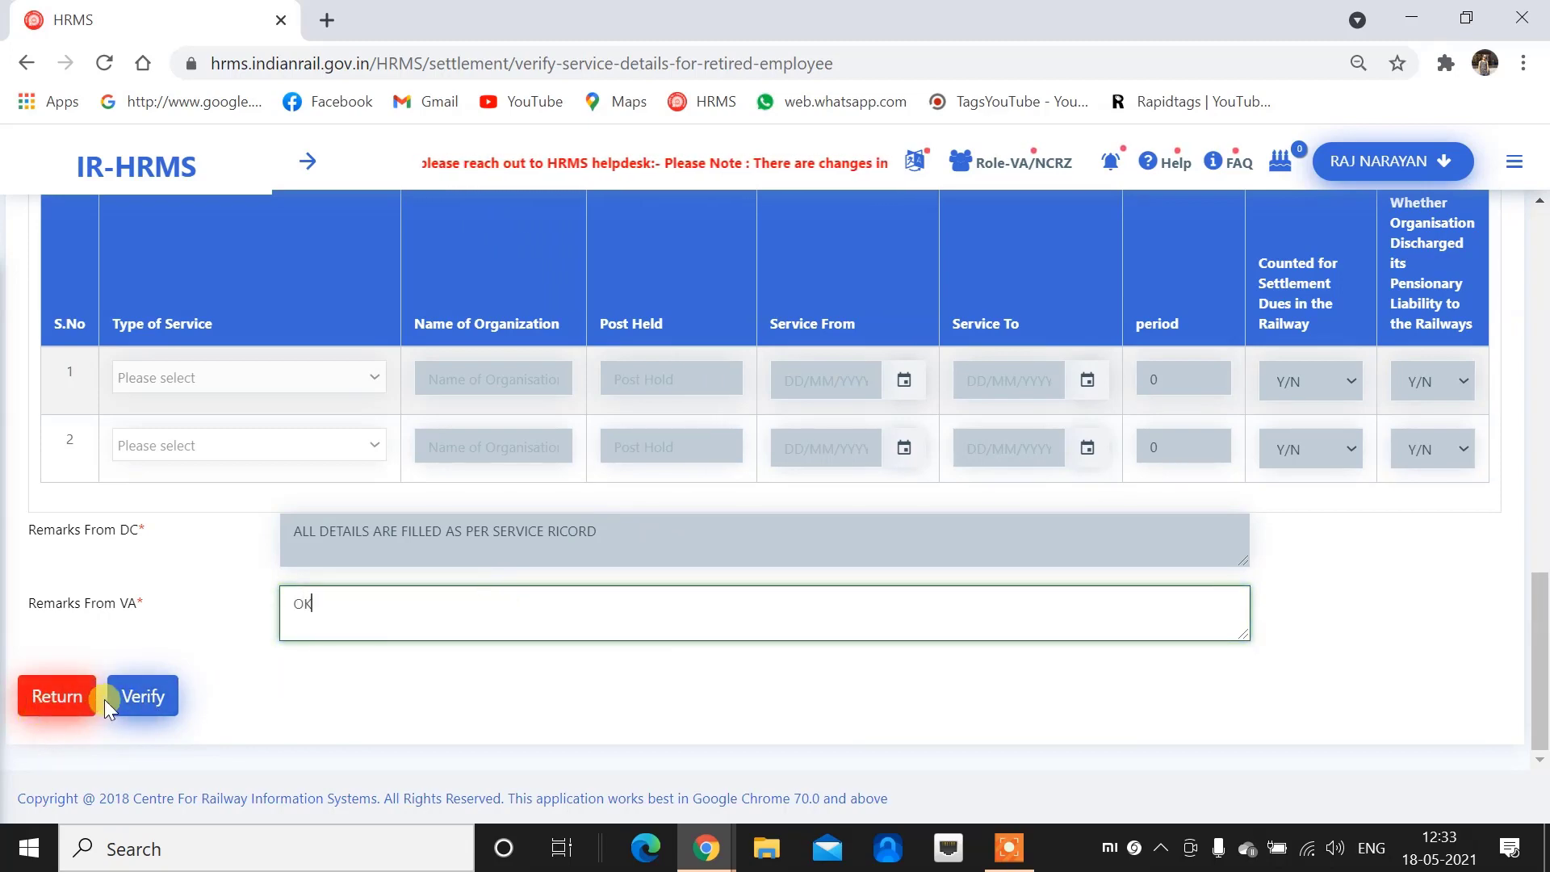
pyautogui.click(142, 697)
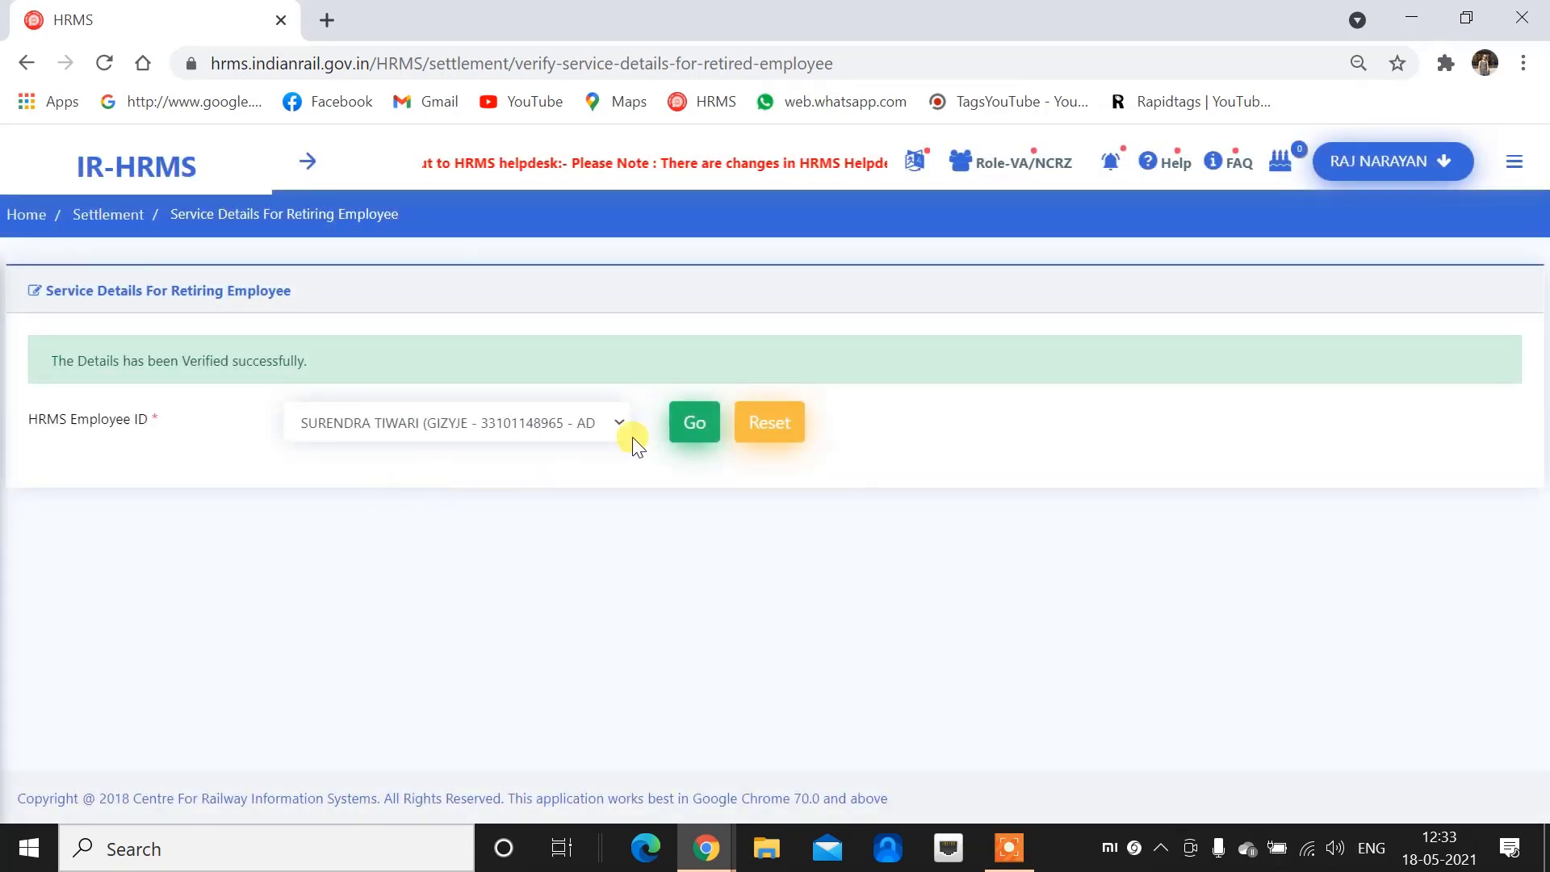
pyautogui.click(309, 166)
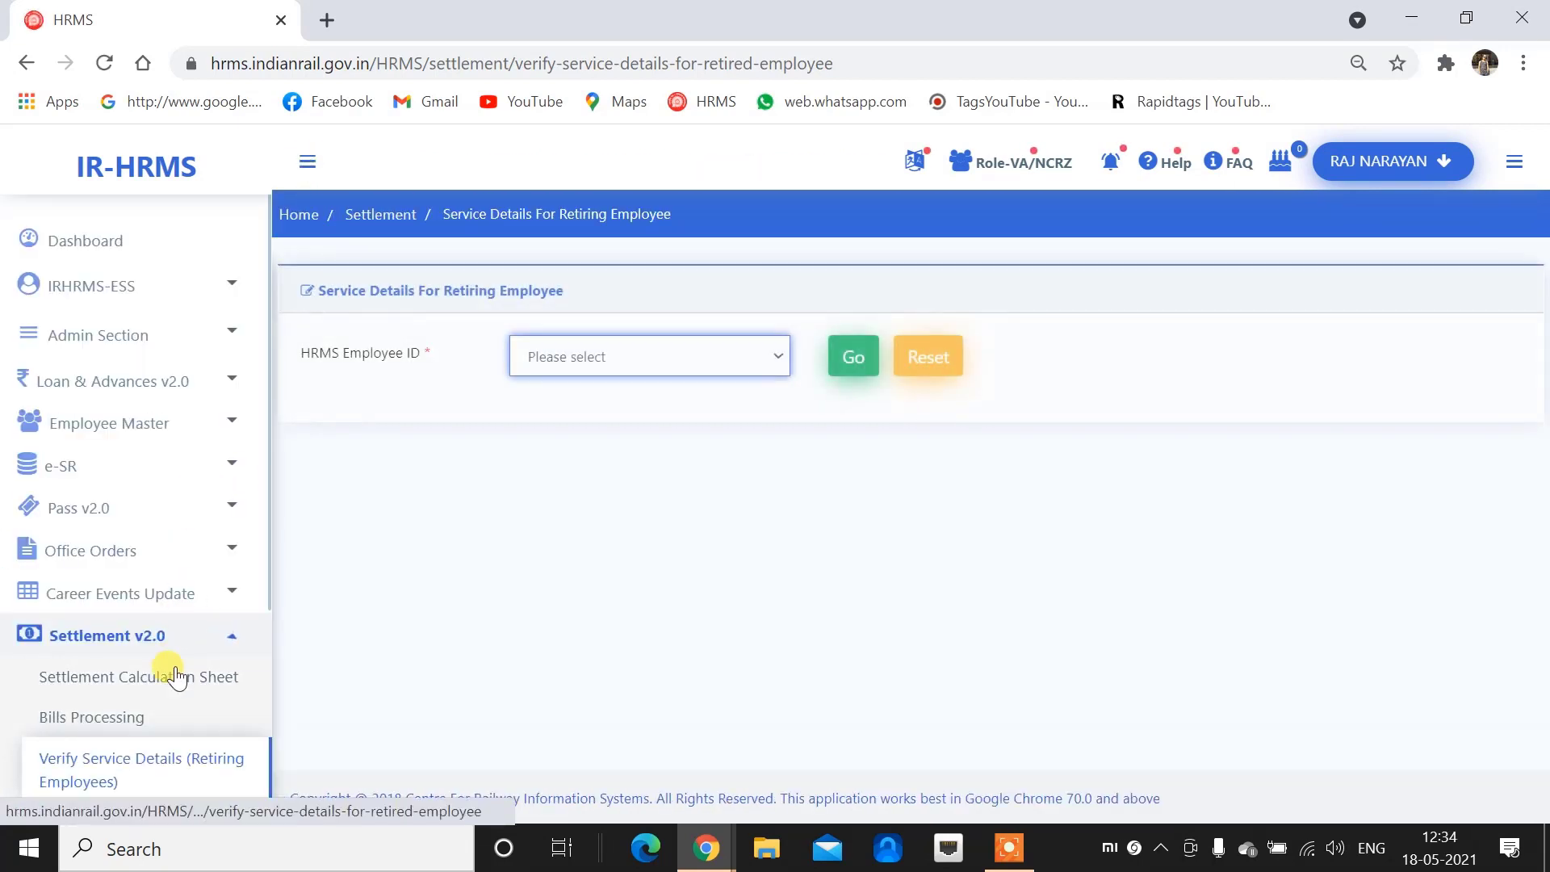
# Open the Settlement Status Report and search it for the retiring employee by name
pyautogui.scroll(-3, 171, 662)
pyautogui.click(145, 504)
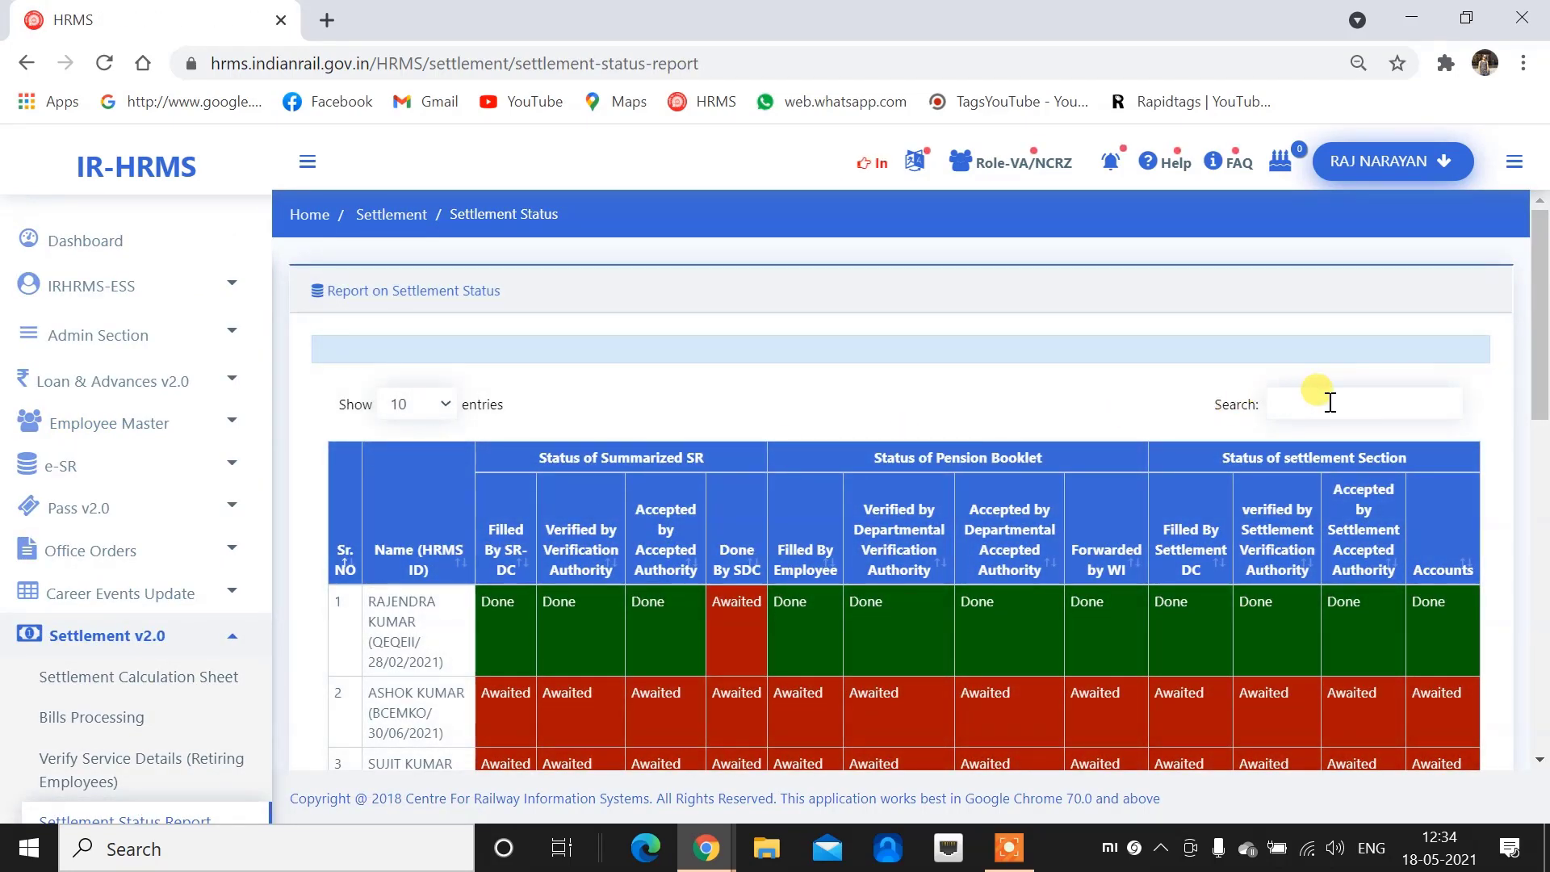
pyautogui.click(1330, 402)
pyautogui.write('sure')
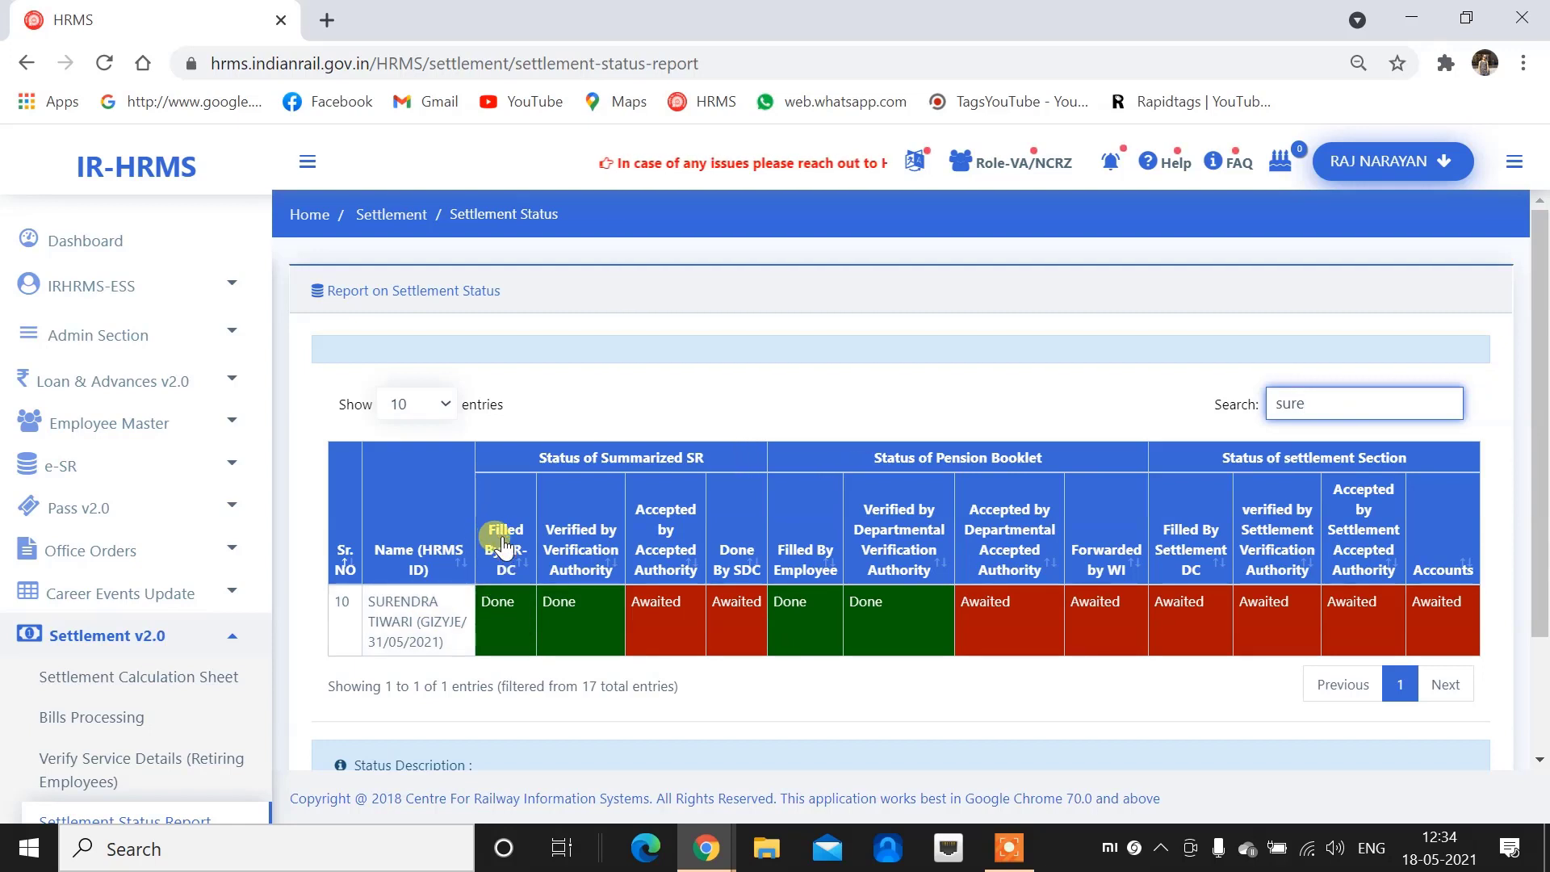
pyautogui.moveTo(365, 602); pyautogui.dragTo(446, 643)
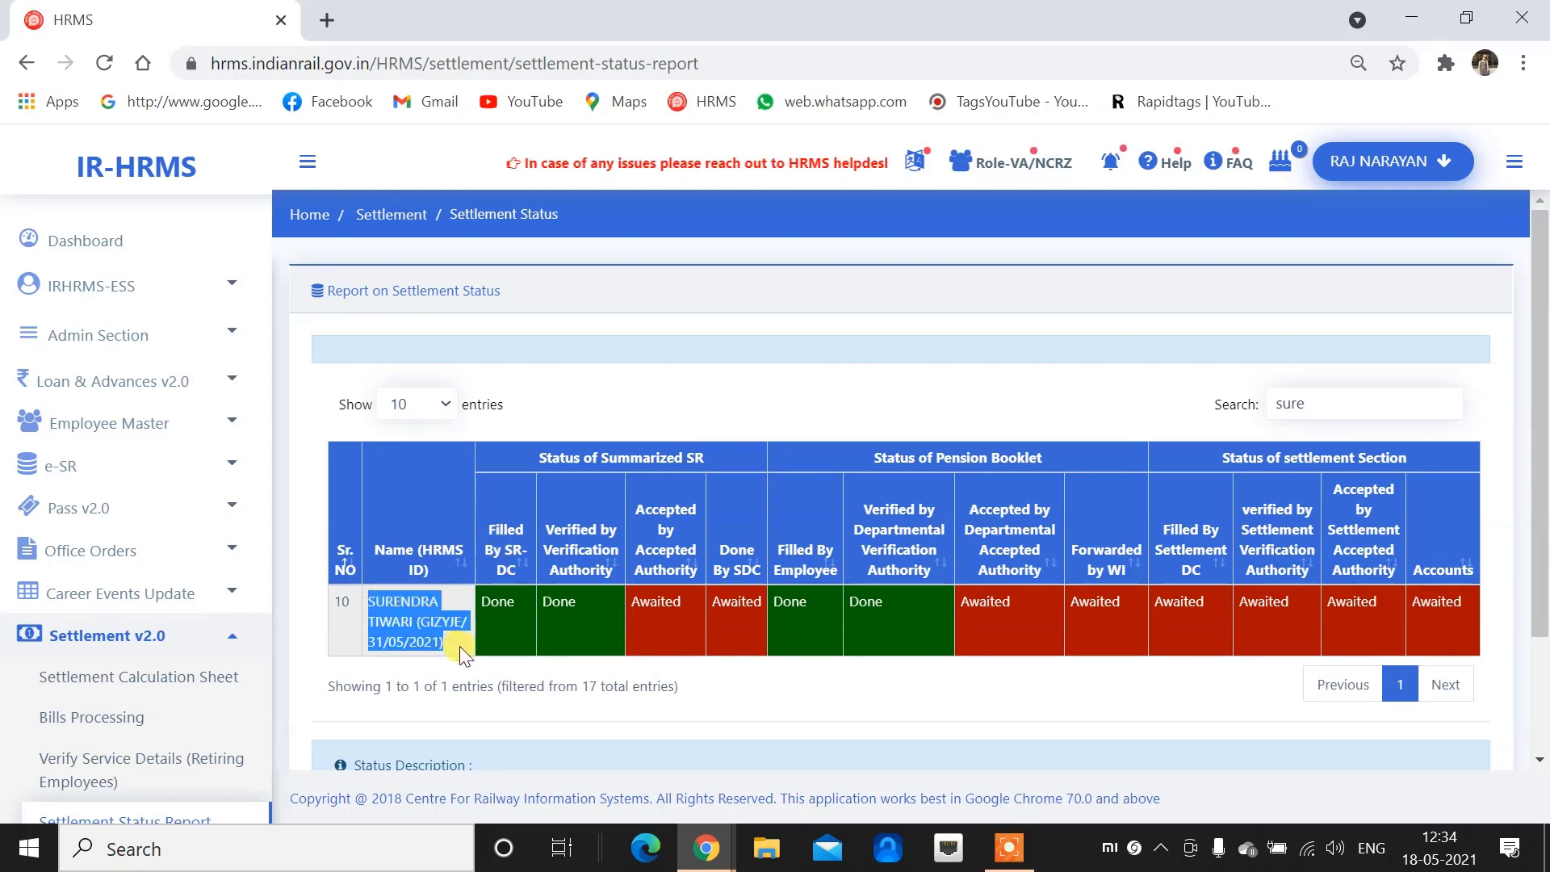
pyautogui.moveTo(1334, 420); pyautogui.dragTo(1247, 418)
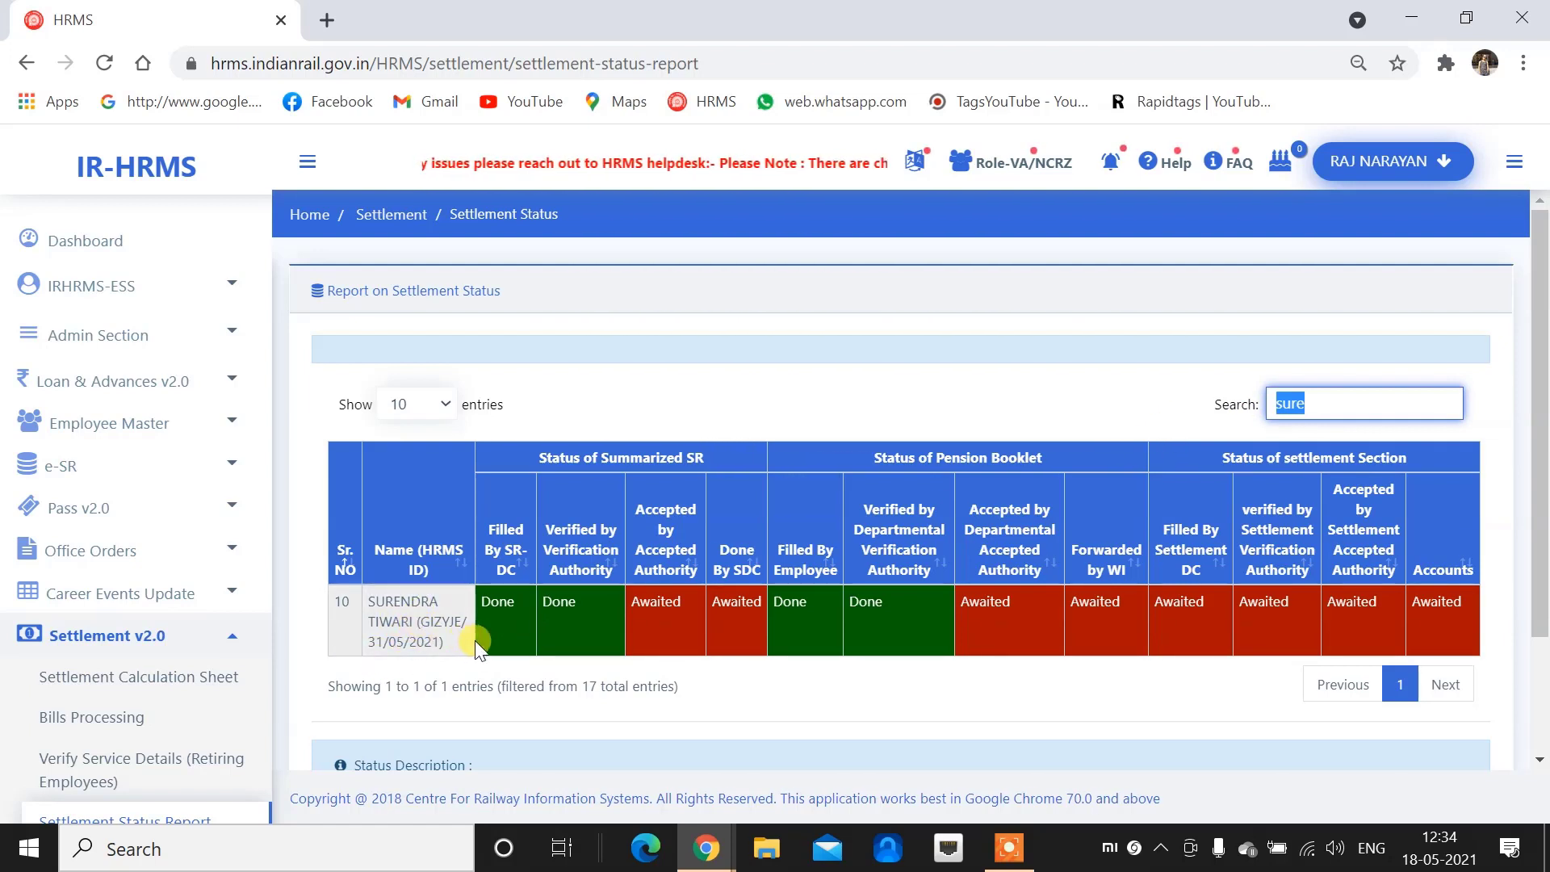
pyautogui.click(509, 610)
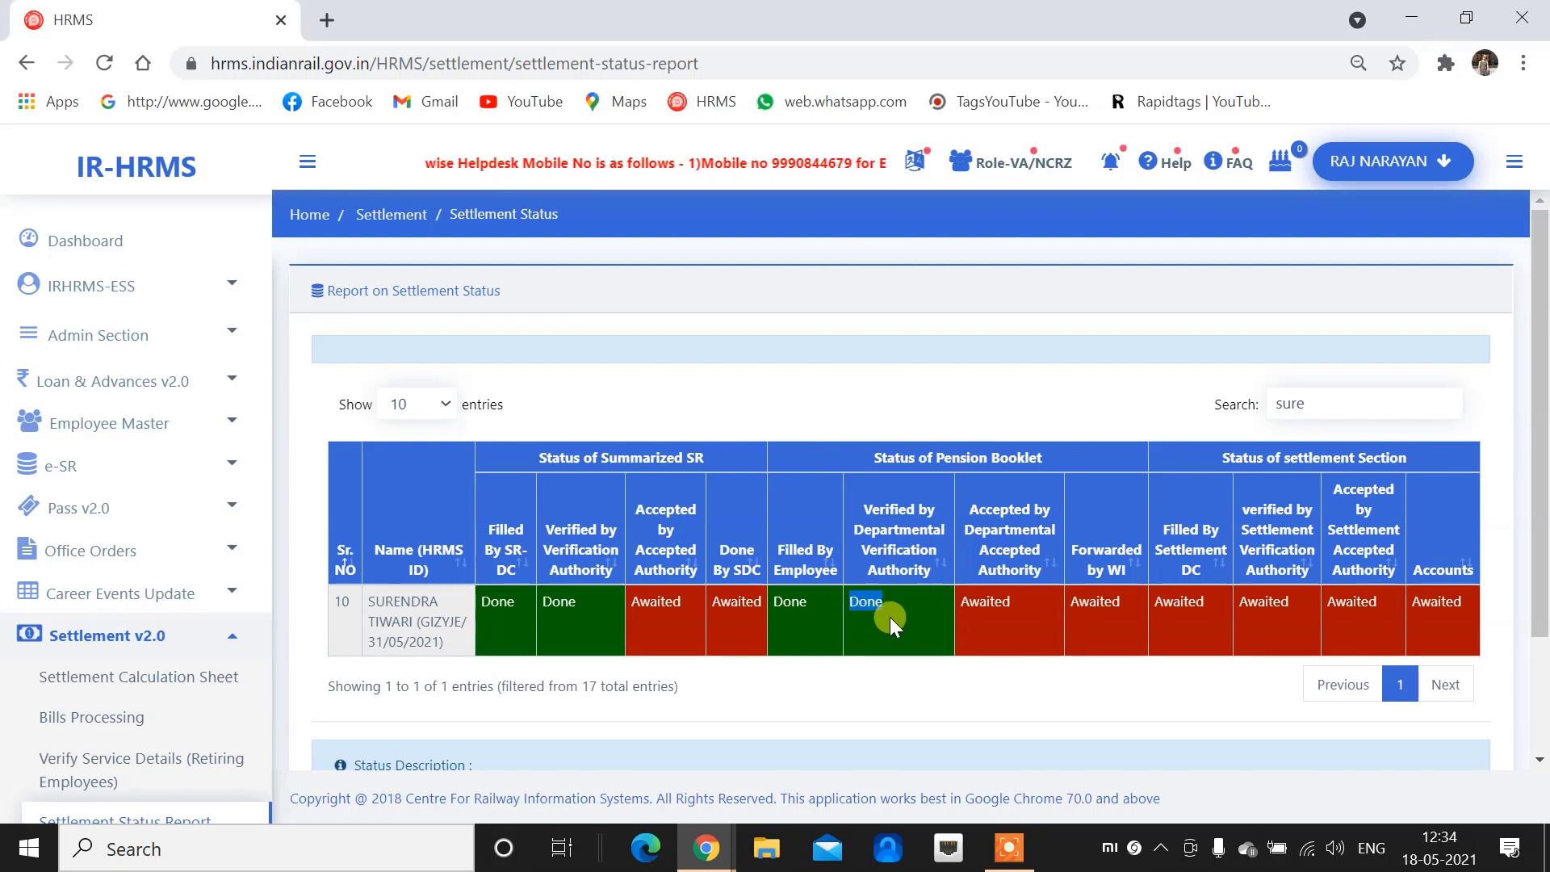
# Confirm Verified by Verification Authority shows Done while departmental acceptance is still Awaited
pyautogui.moveTo(1013, 605); pyautogui.dragTo(965, 608)
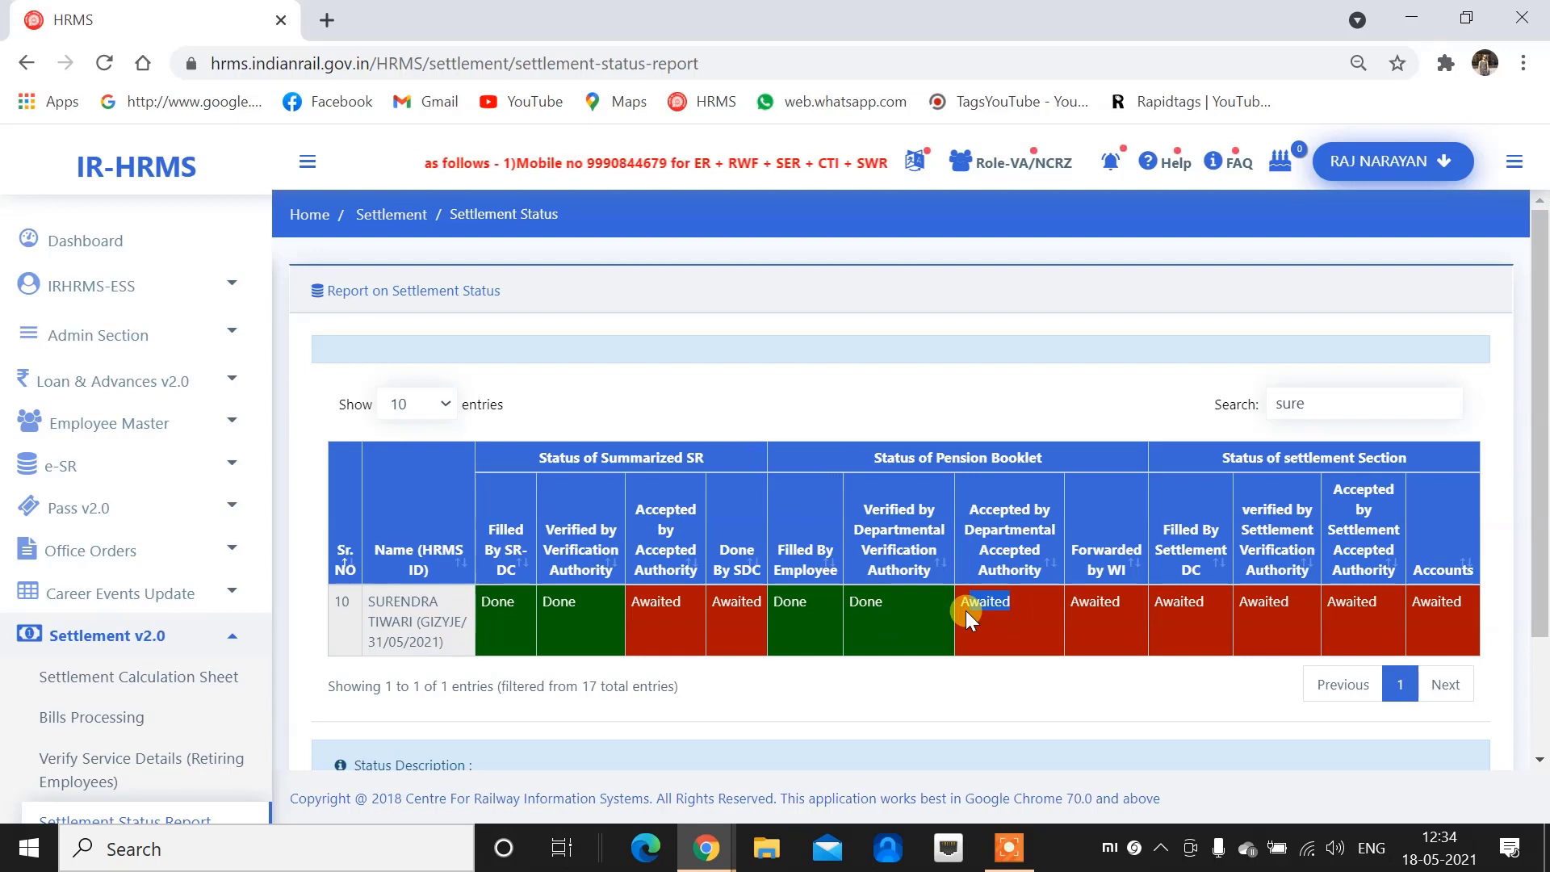
pyautogui.click(1110, 612)
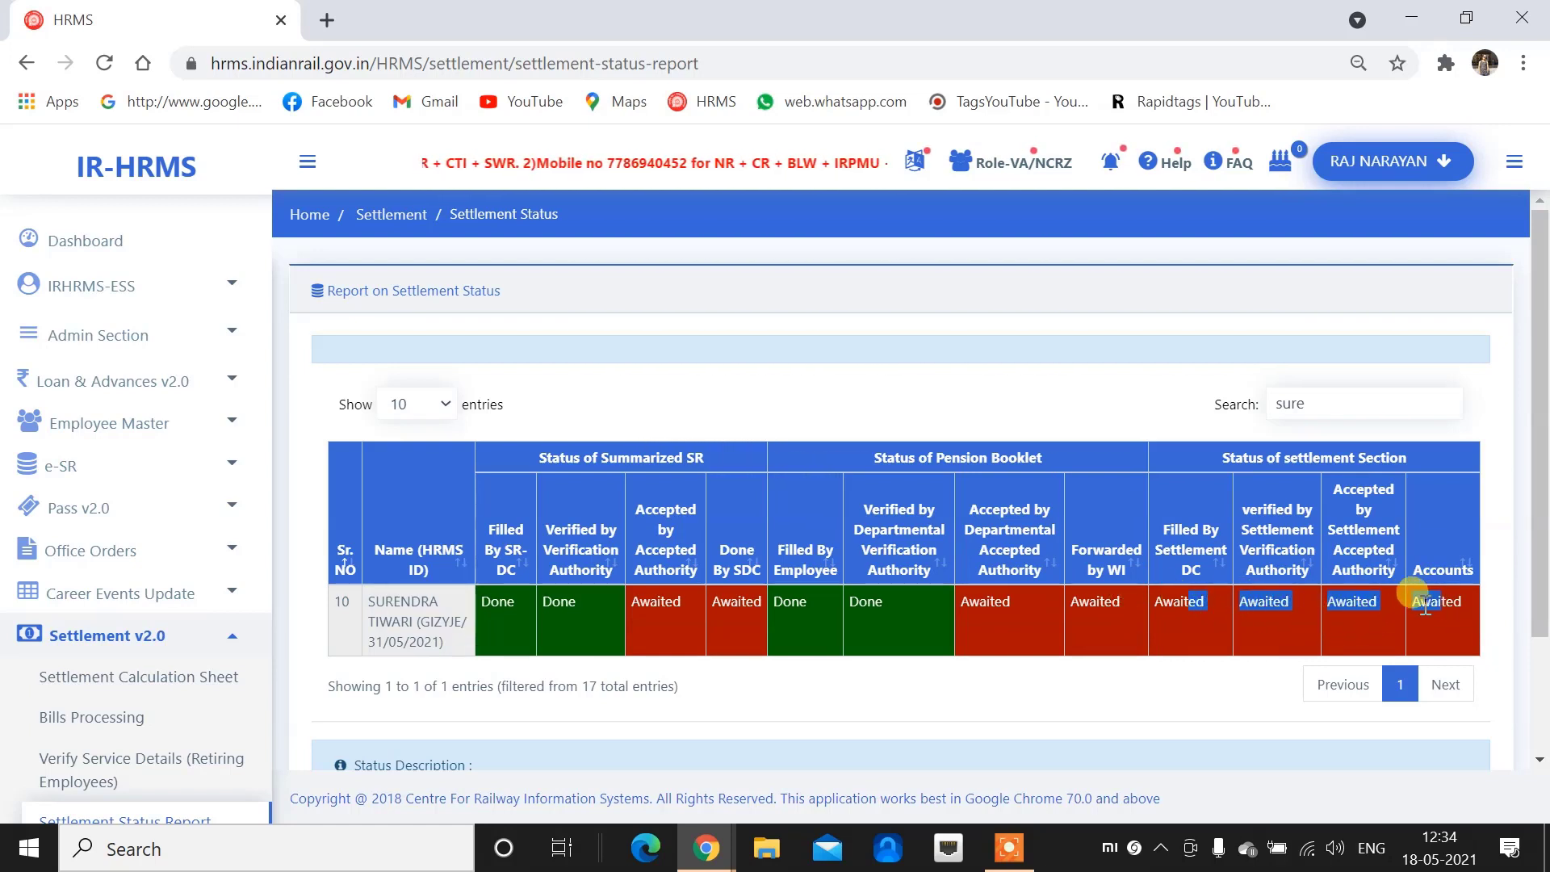
pyautogui.click(1188, 609)
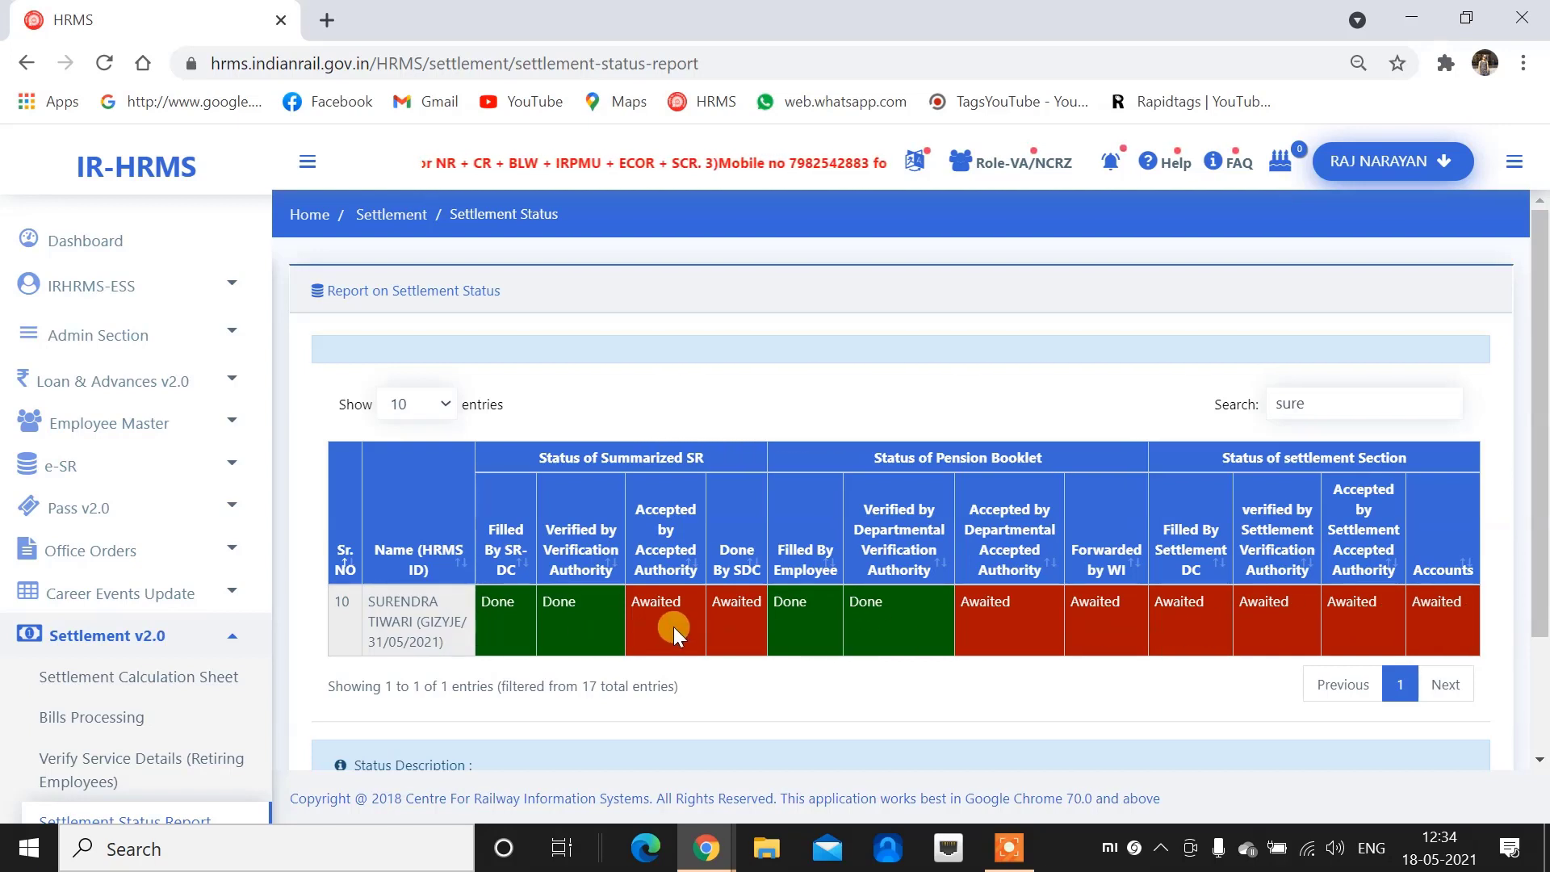
pyautogui.moveTo(579, 605); pyautogui.dragTo(556, 606)
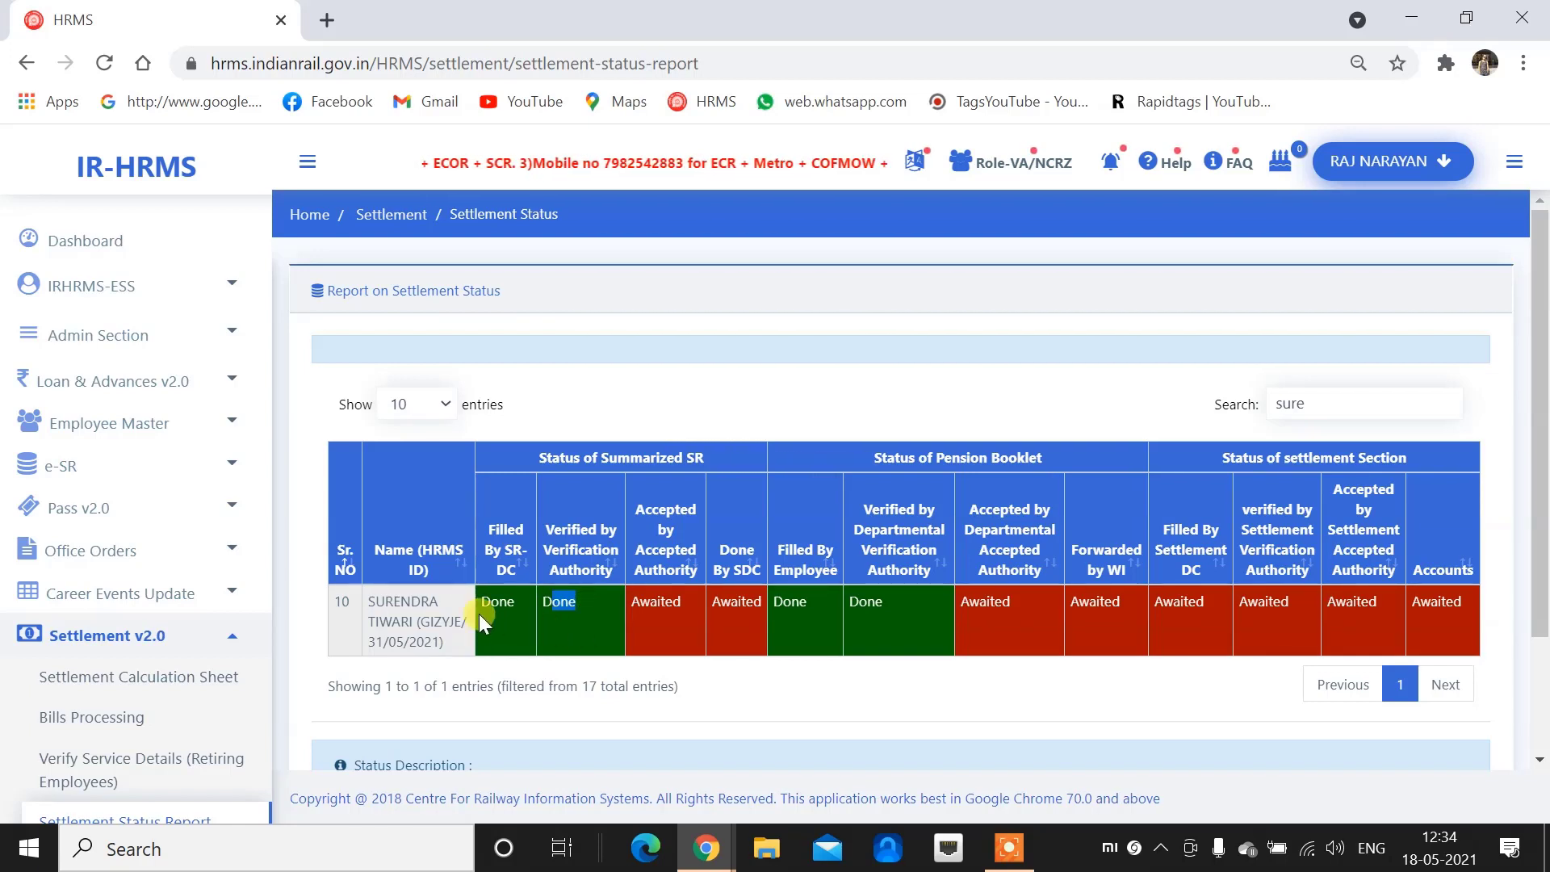
pyautogui.scroll(-2, 408, 593)
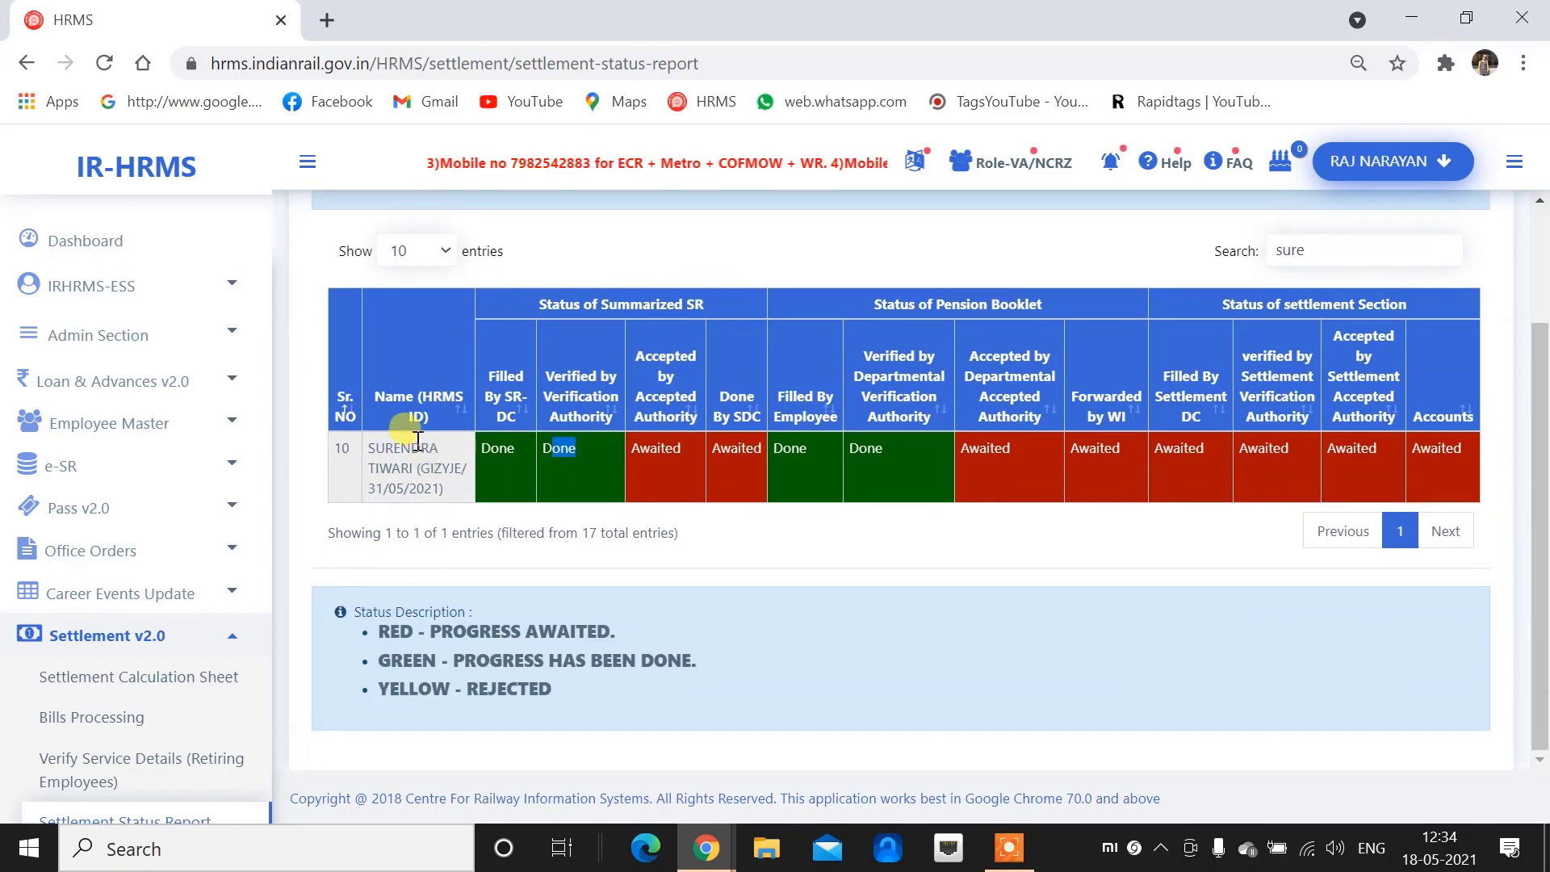
pyautogui.scroll(2, 375, 450)
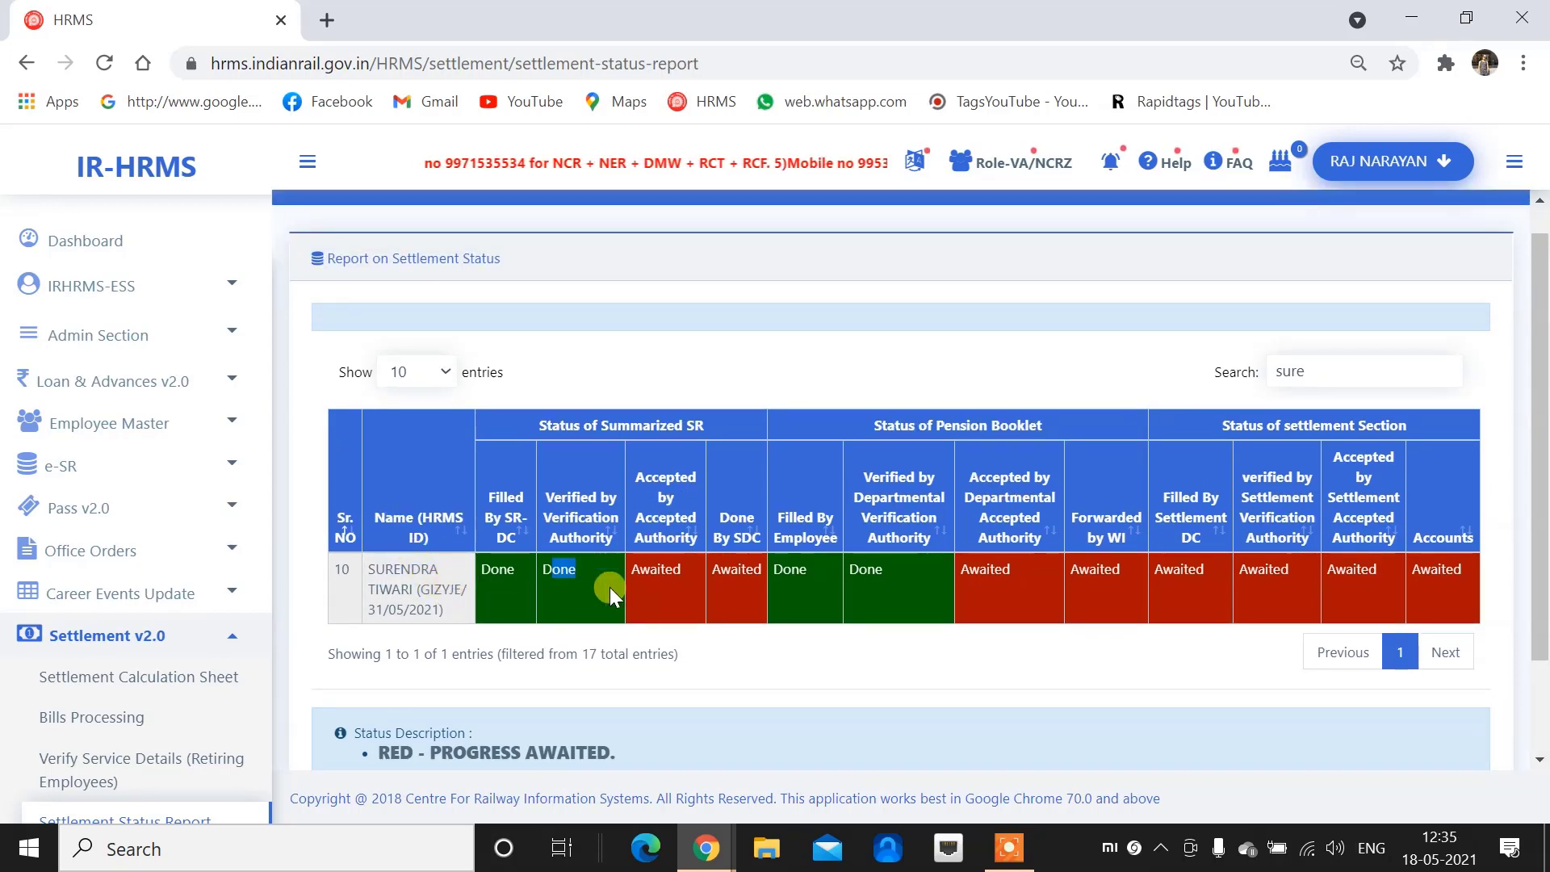
pyautogui.scroll(-4, 145, 639)
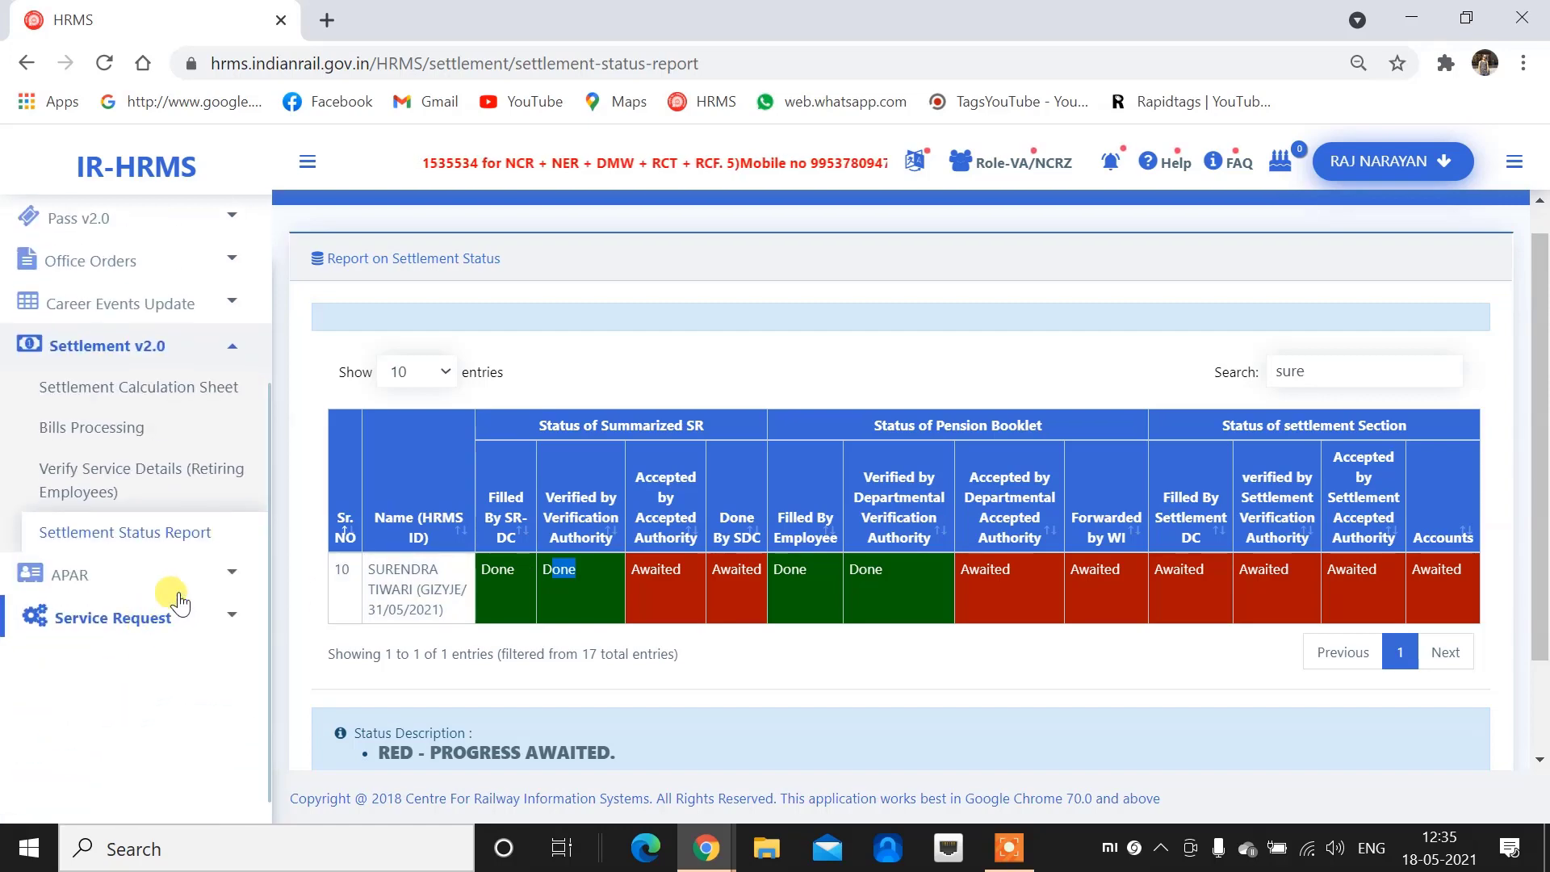
pyautogui.scroll(2, 208, 559)
pyautogui.click(206, 557)
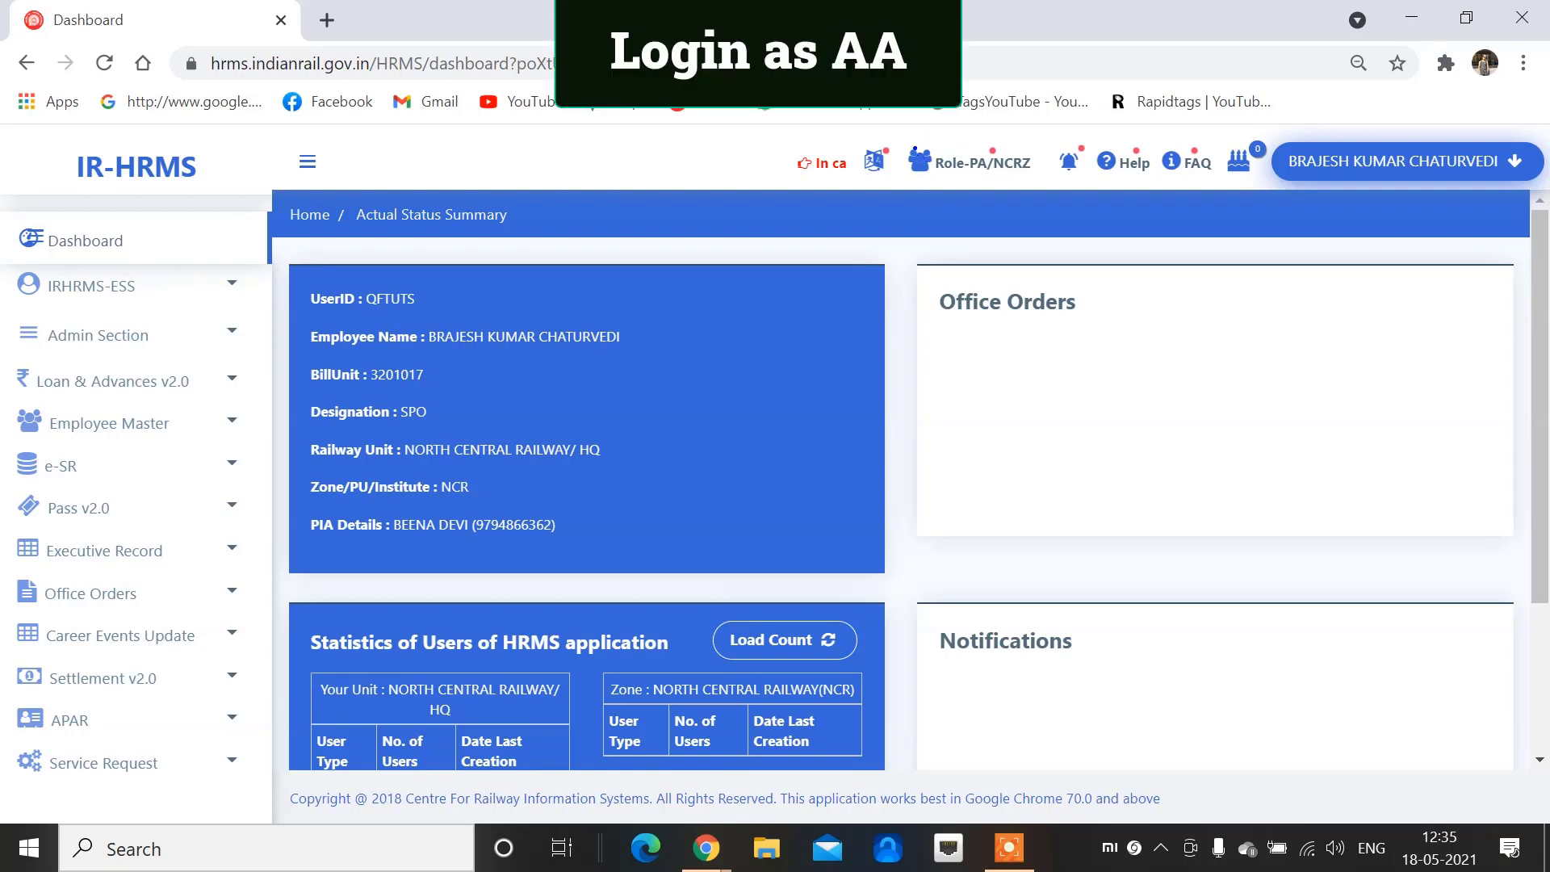
# Switch the active role from PA/NCRZ to AA
pyautogui.moveTo(907, 139); pyautogui.dragTo(1056, 187)
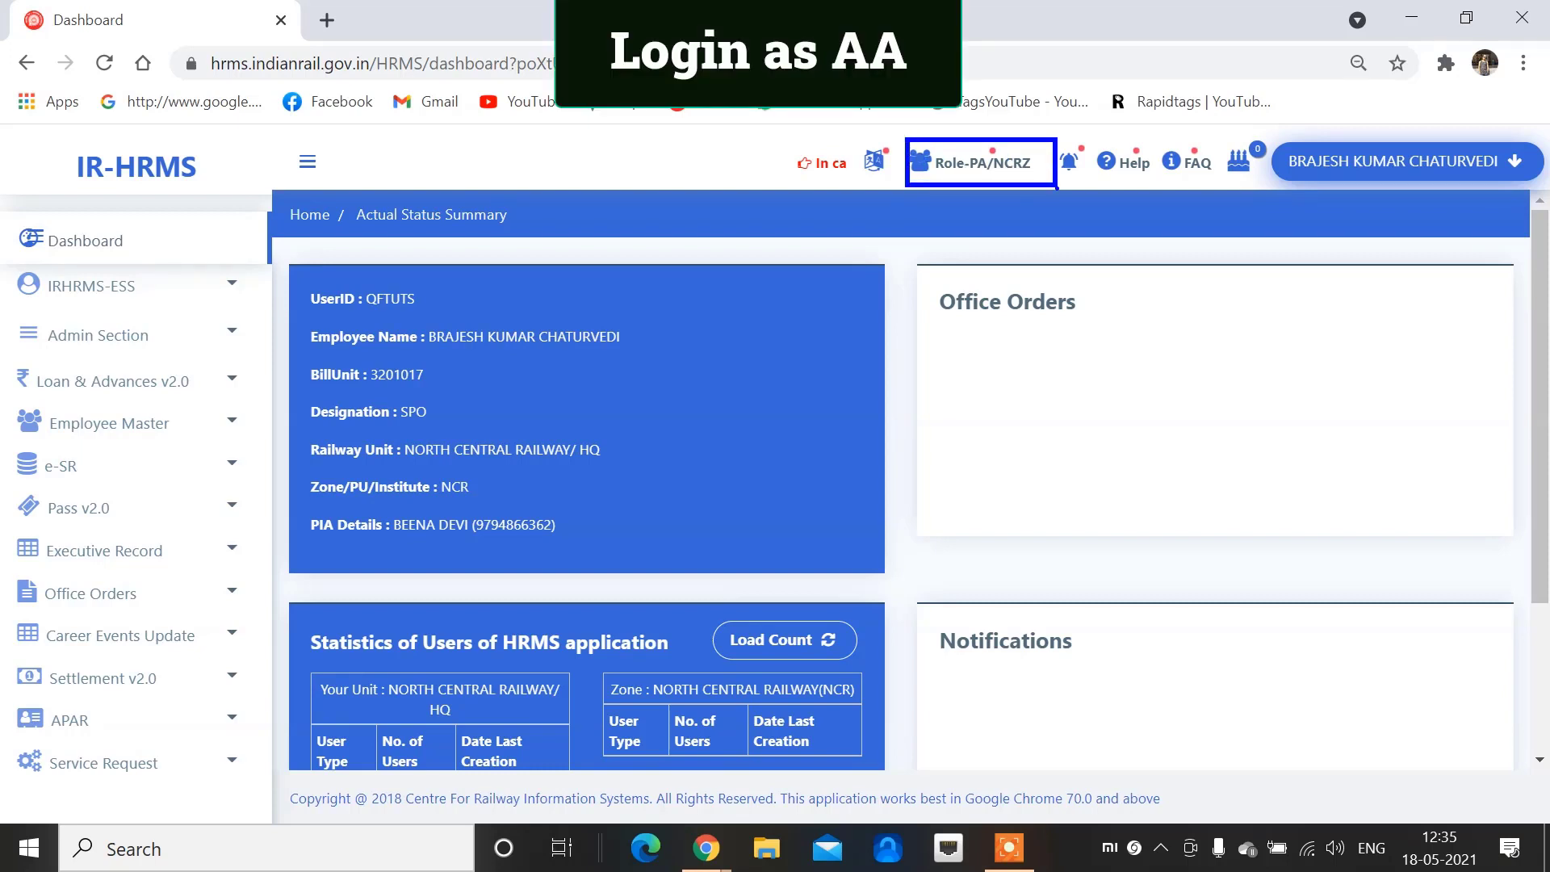
pyautogui.click(983, 160)
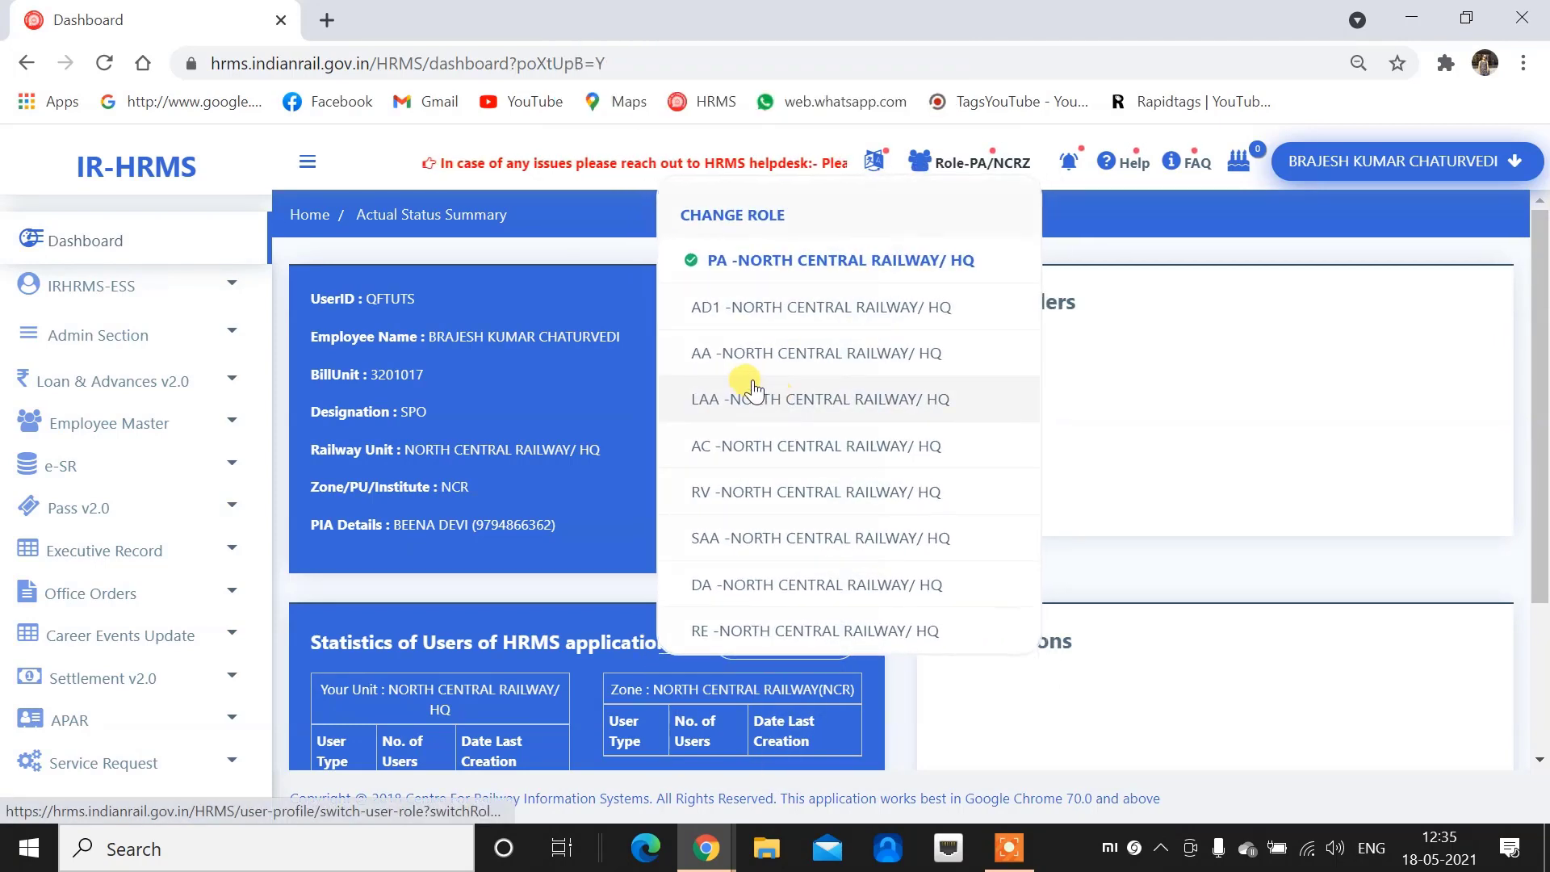
pyautogui.click(756, 353)
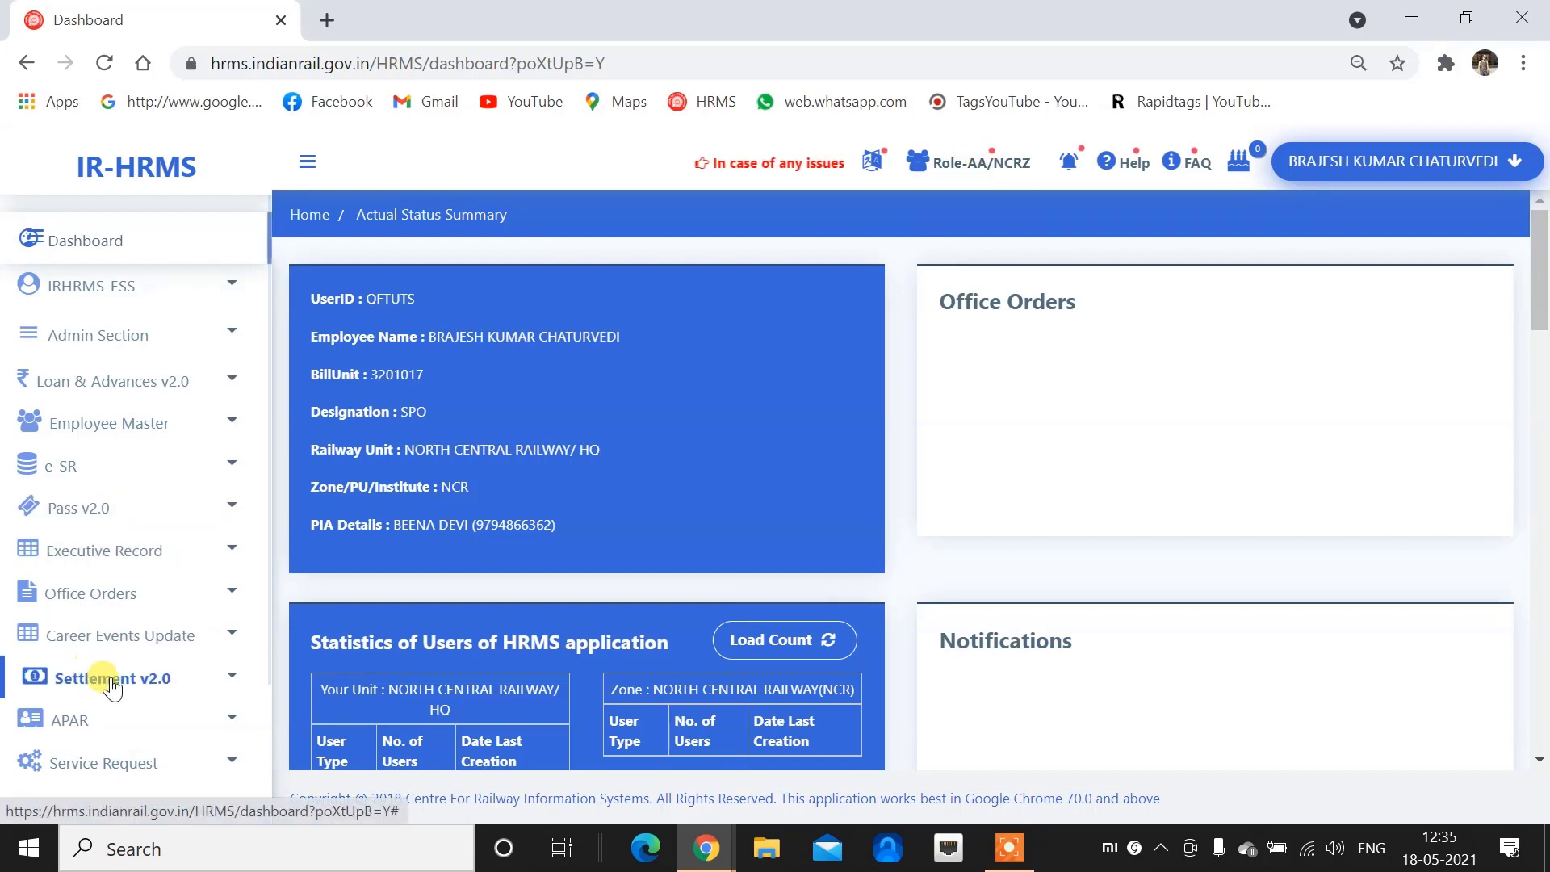
# Open Settlement v2.0 > Accept Service Details (Retiring Employees)
pyautogui.scroll(-1, 111, 686)
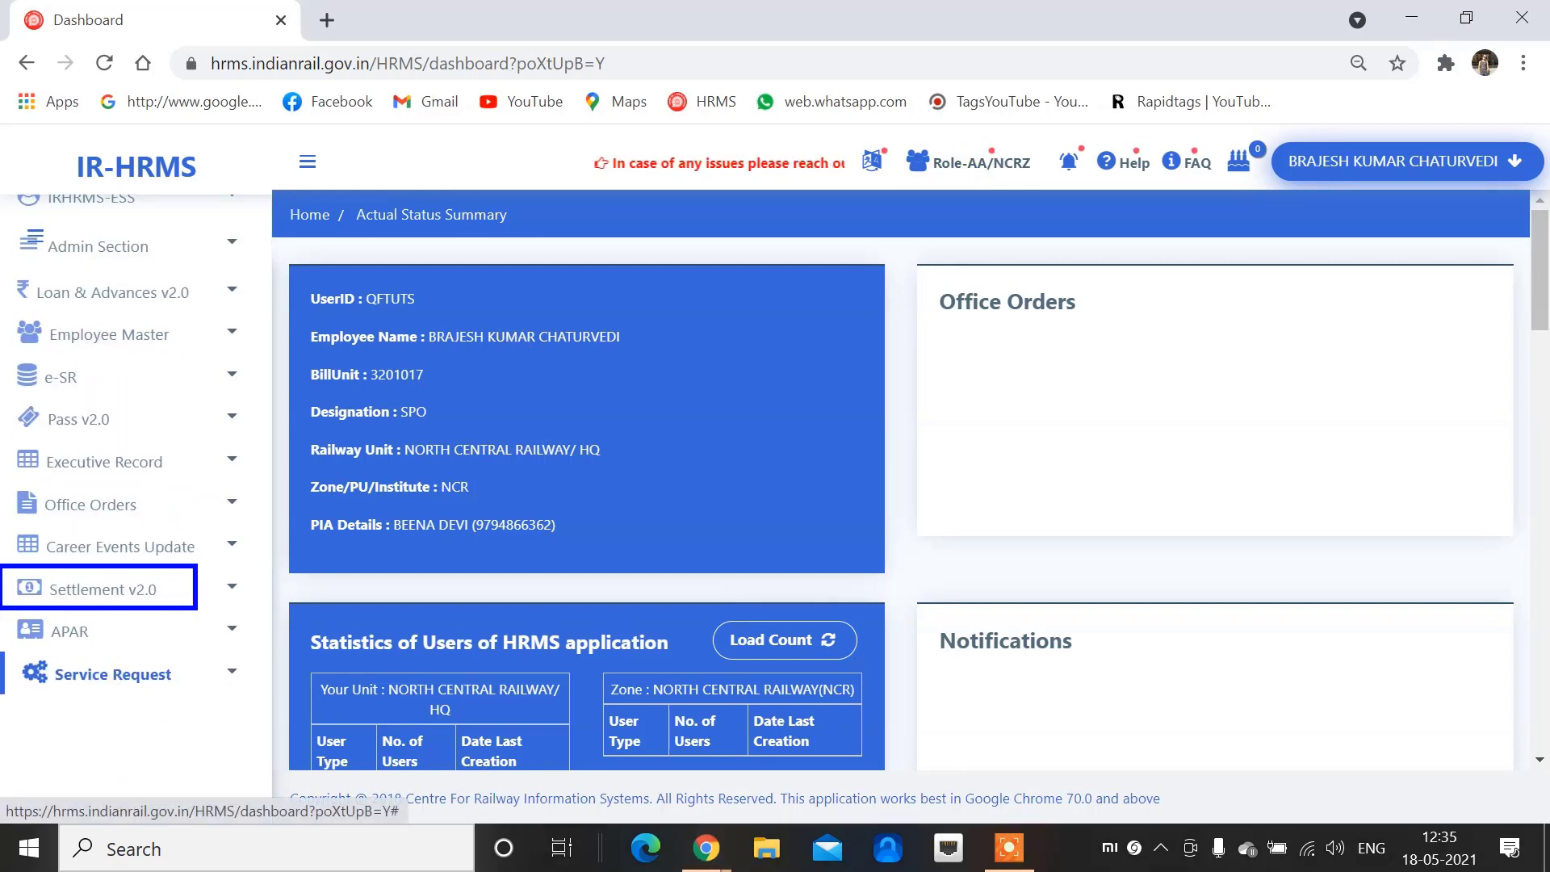
pyautogui.click(145, 597)
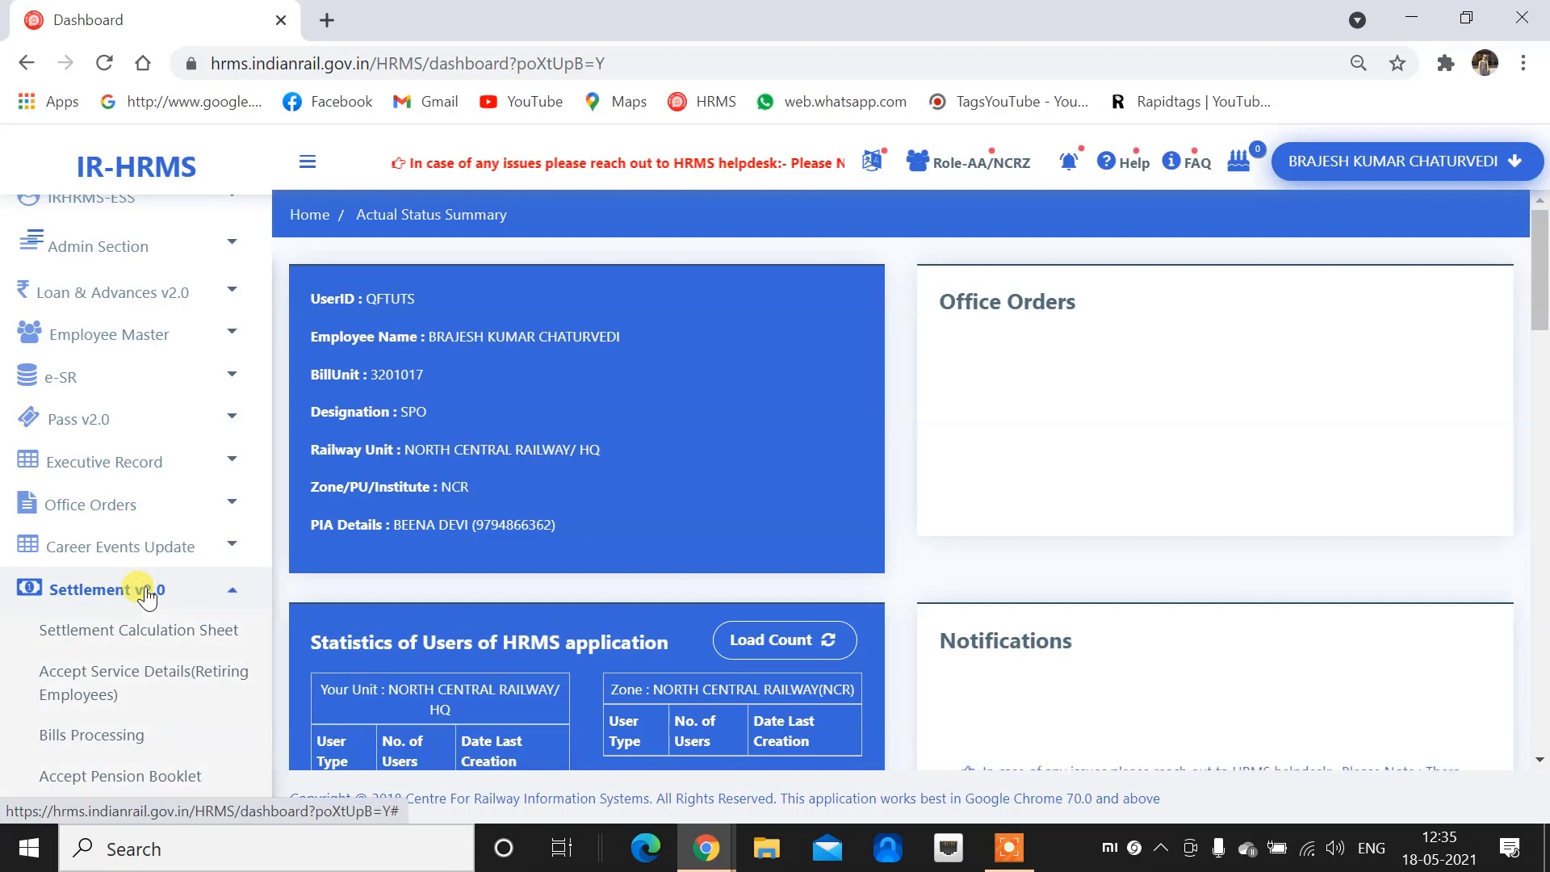
pyautogui.scroll(-2, 113, 581)
pyautogui.hotkey('ctrl', '2')
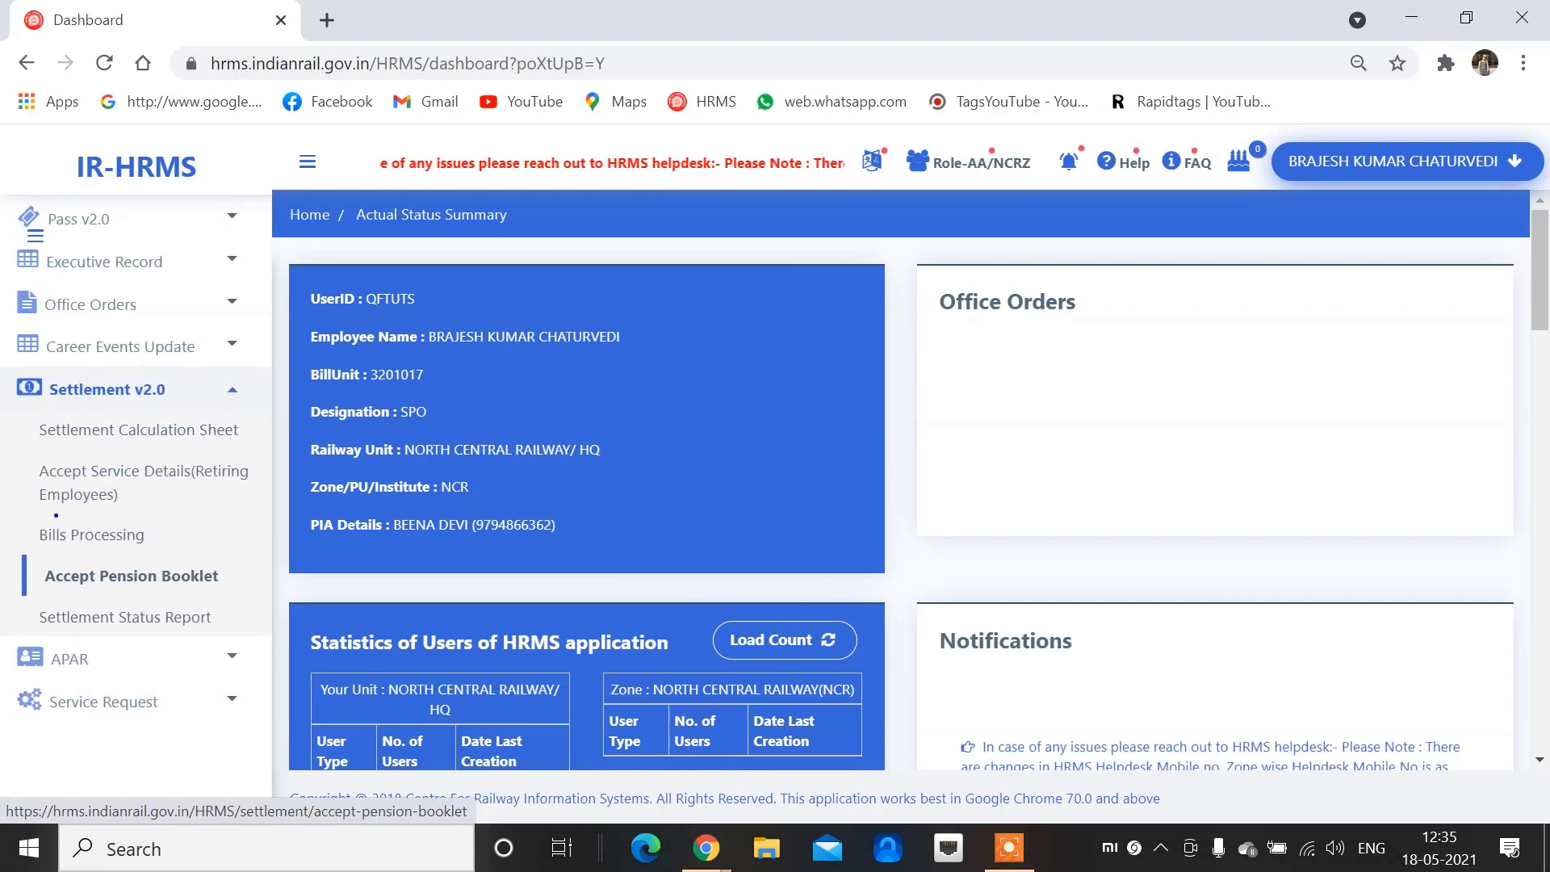
pyautogui.moveTo(31, 454)
pyautogui.mouseDown()
pyautogui.moveTo(121, 513)
pyautogui.moveTo(271, 517)
pyautogui.mouseUp()
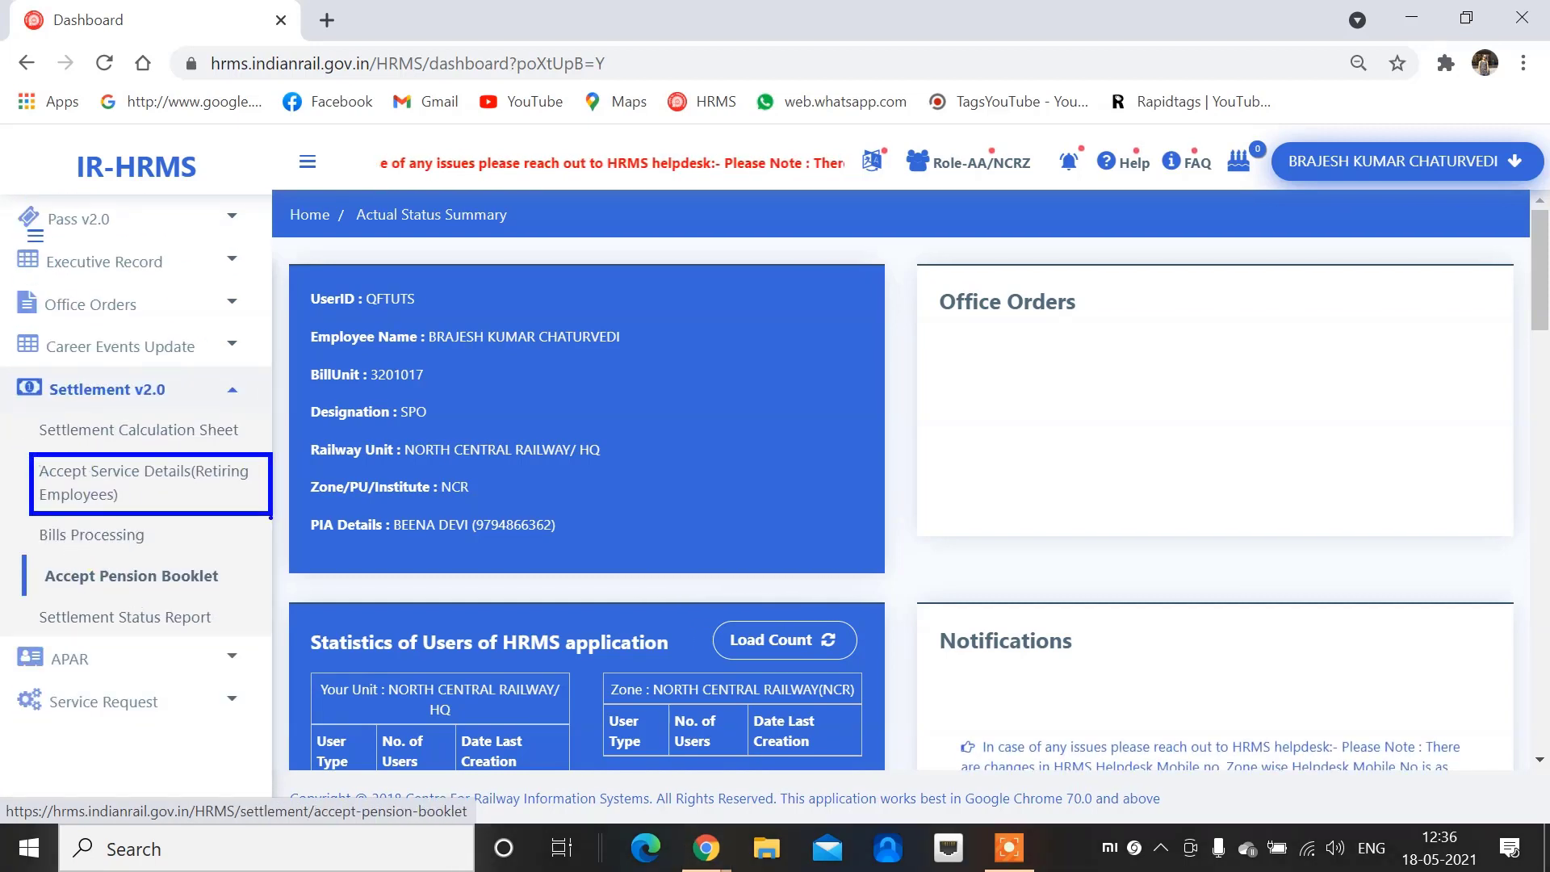
pyautogui.press('Escape')
pyautogui.click(121, 480)
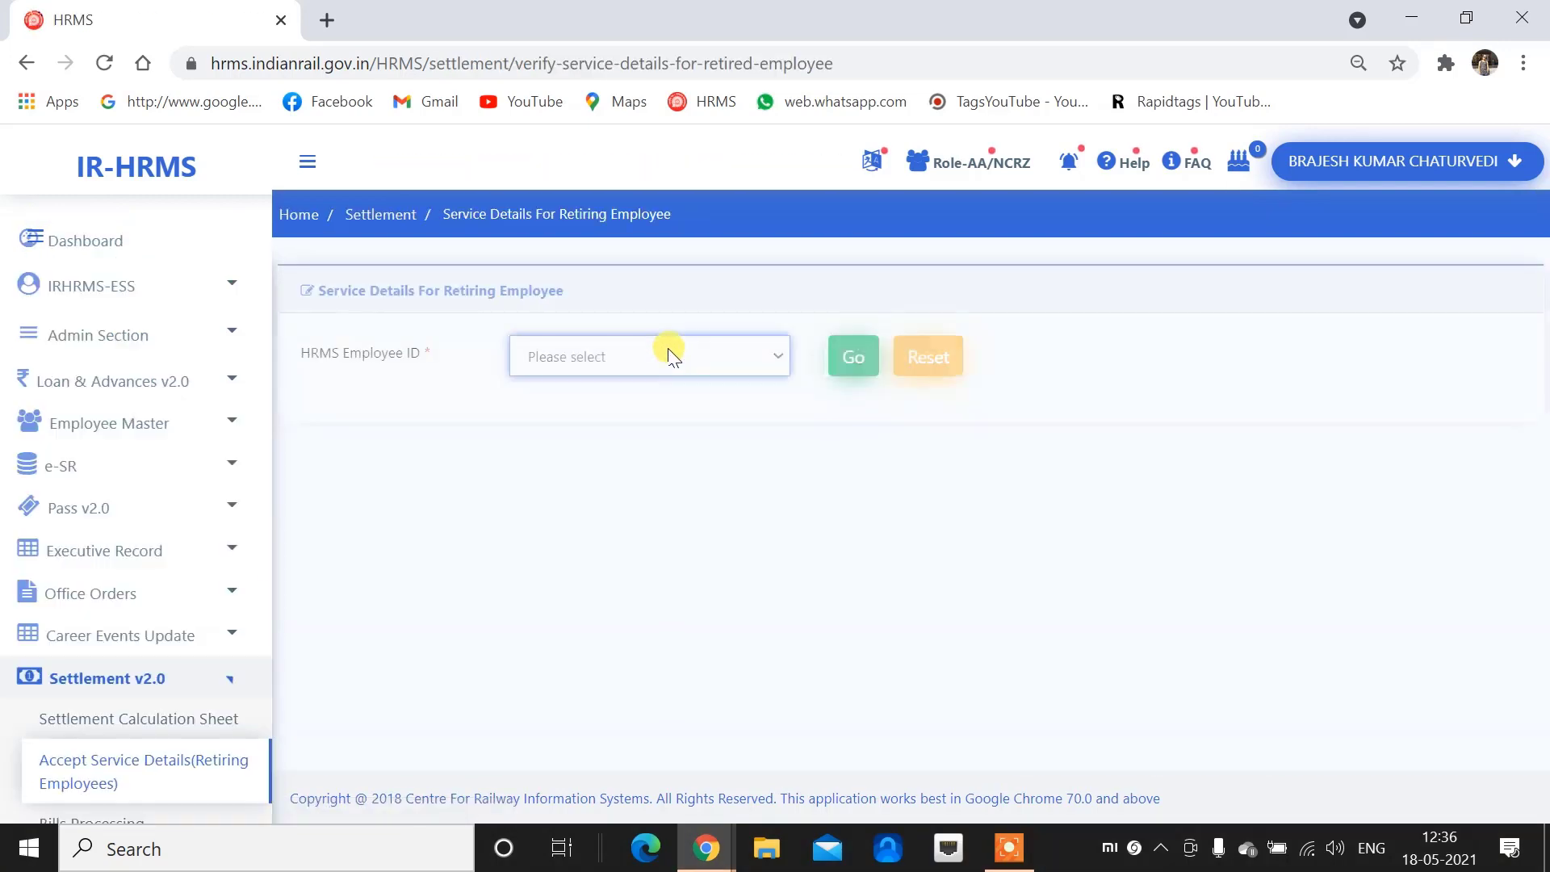
# Load the first retiring employee's service details via HRMS Employee ID
pyautogui.click(670, 355)
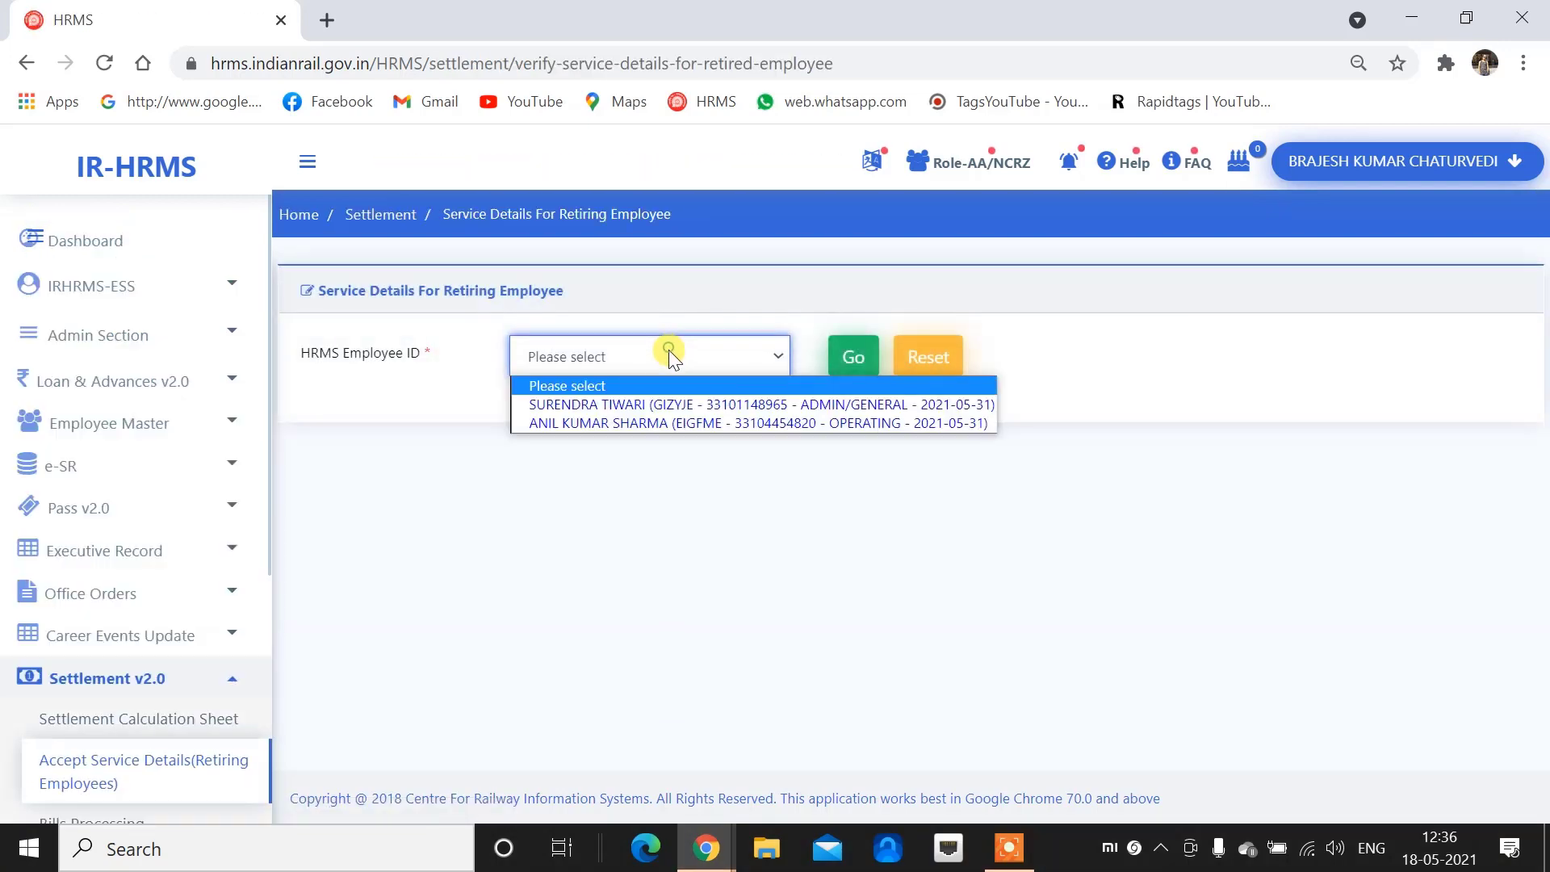
pyautogui.click(684, 405)
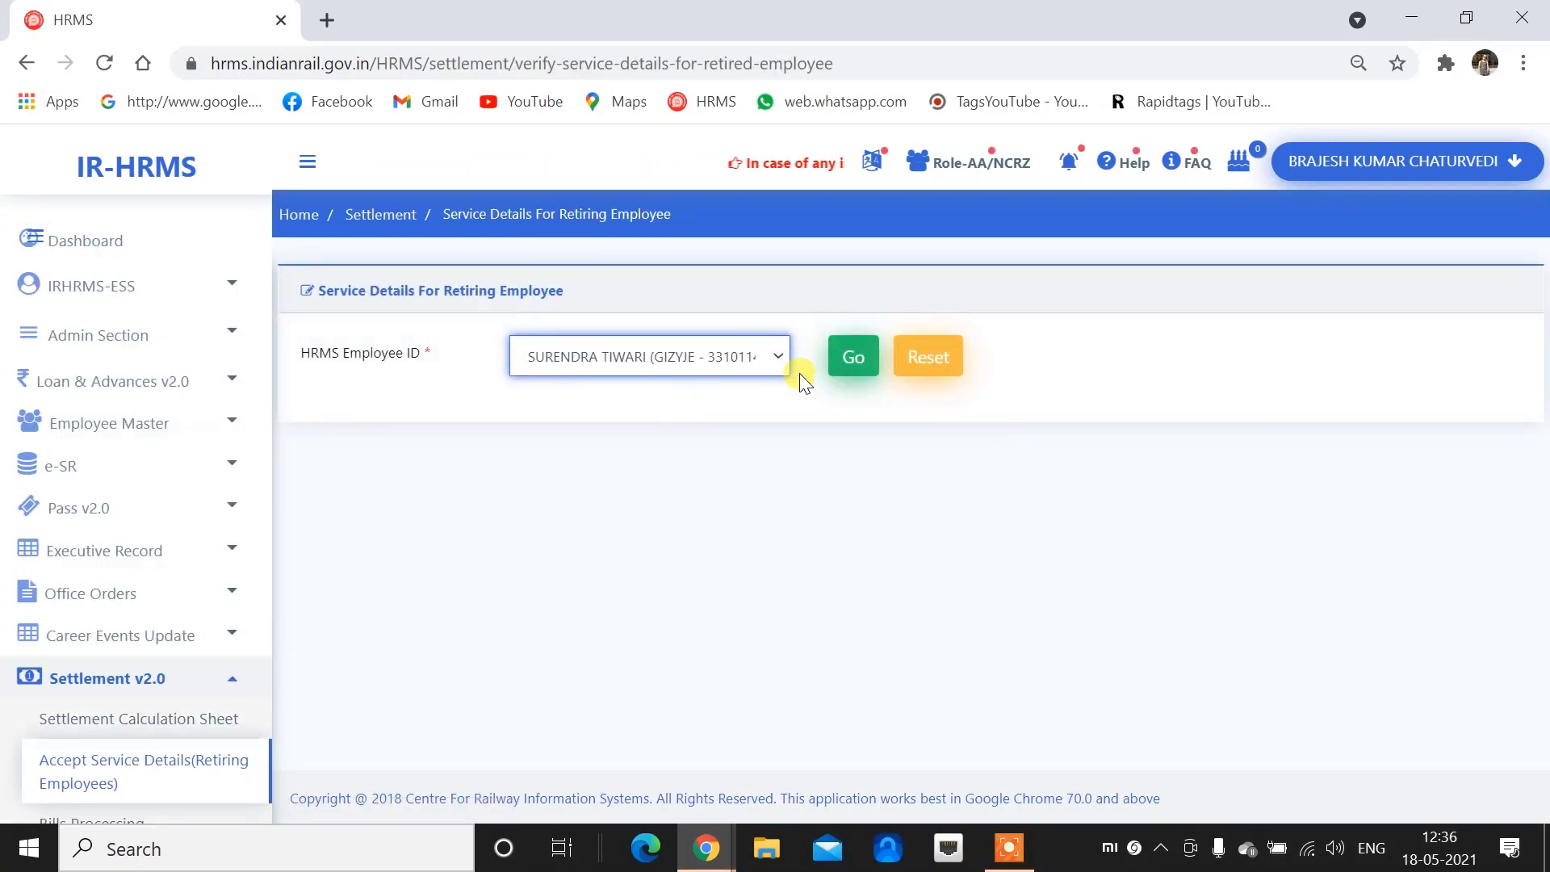
pyautogui.click(854, 365)
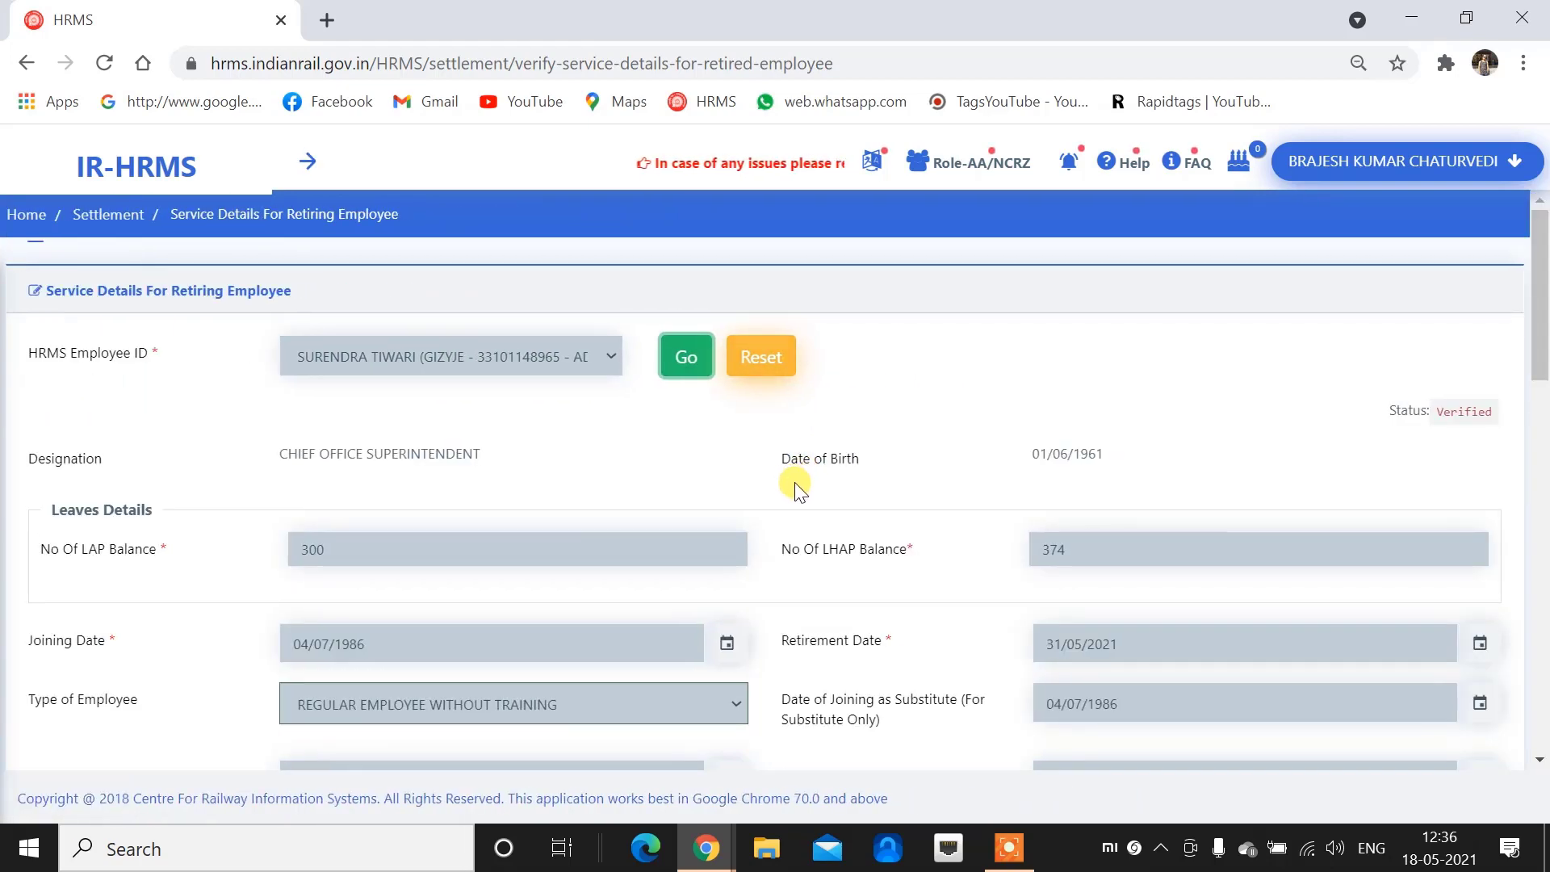
# Enter 'OK' in Remarks From AA and accept the service details
pyautogui.scroll(-1, 791, 484)
pyautogui.scroll(-10, 782, 486)
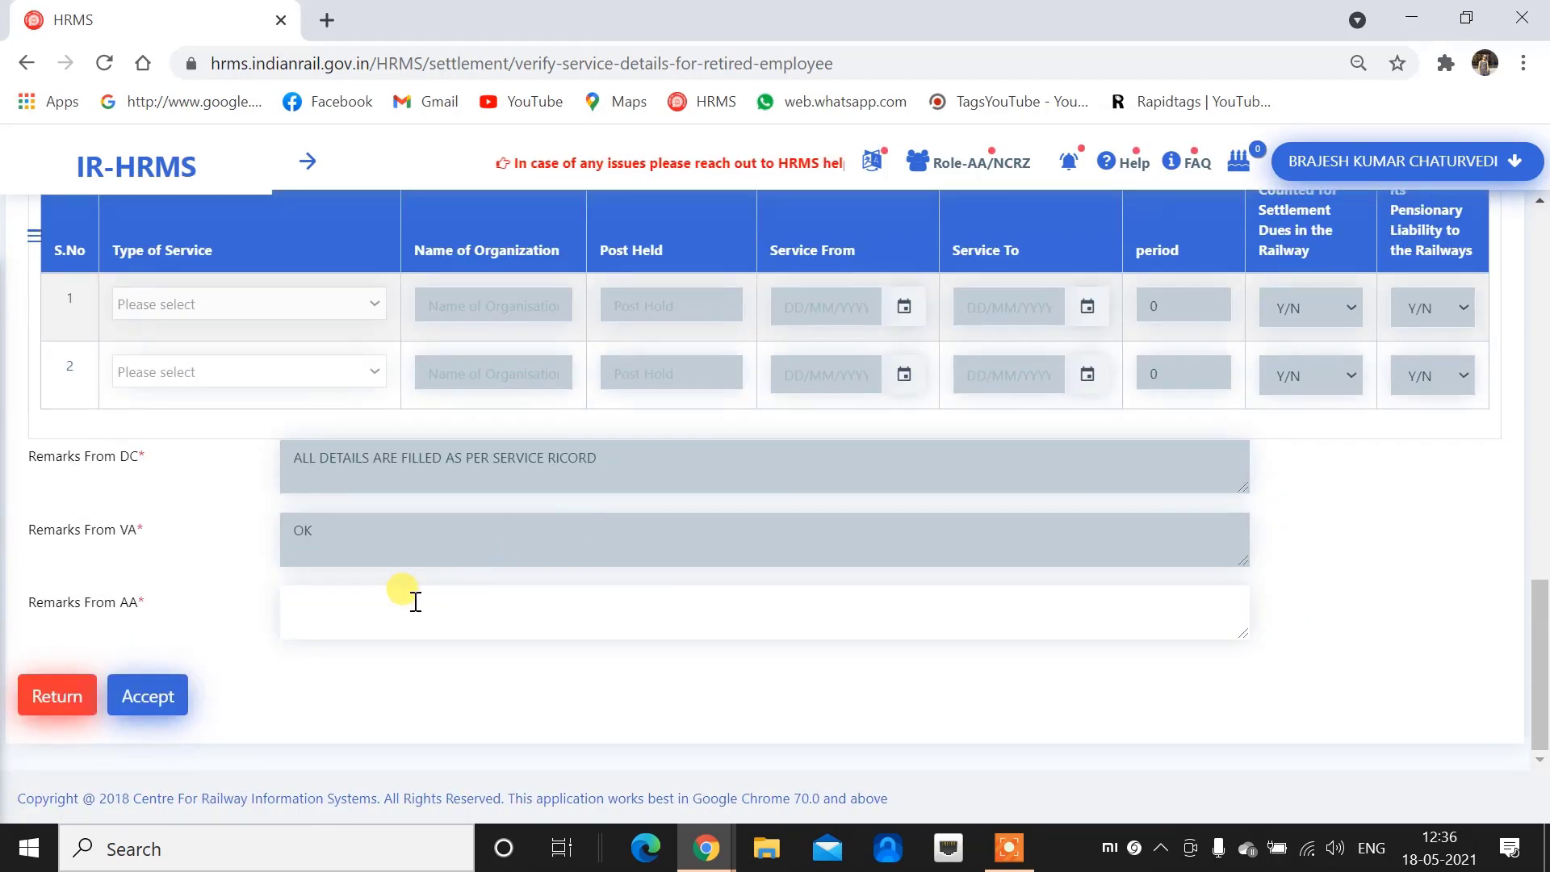
pyautogui.click(415, 601)
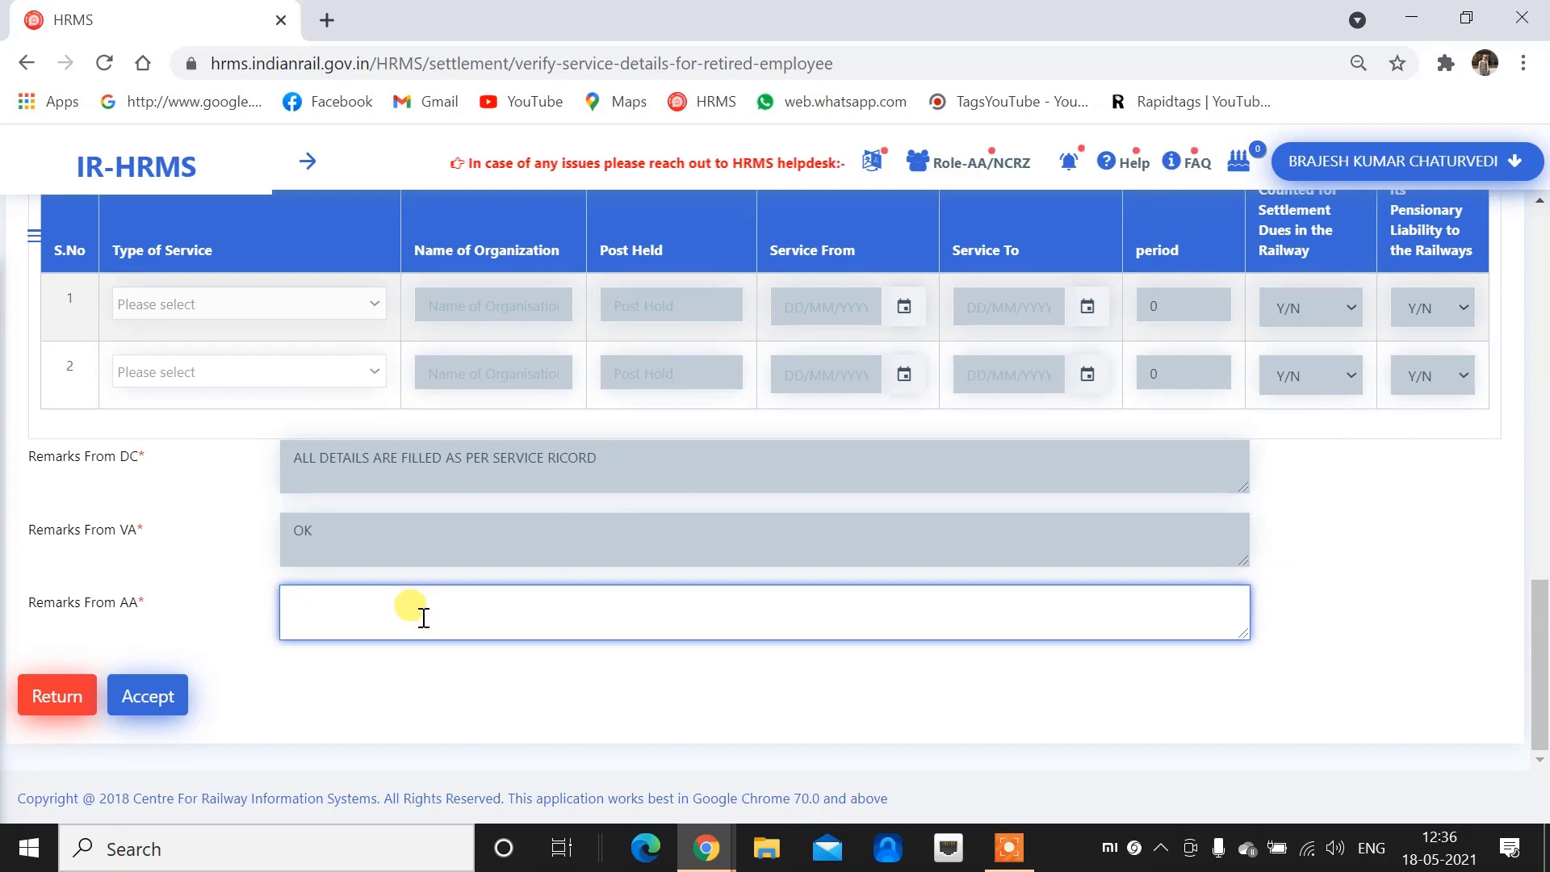
pyautogui.write('OK')
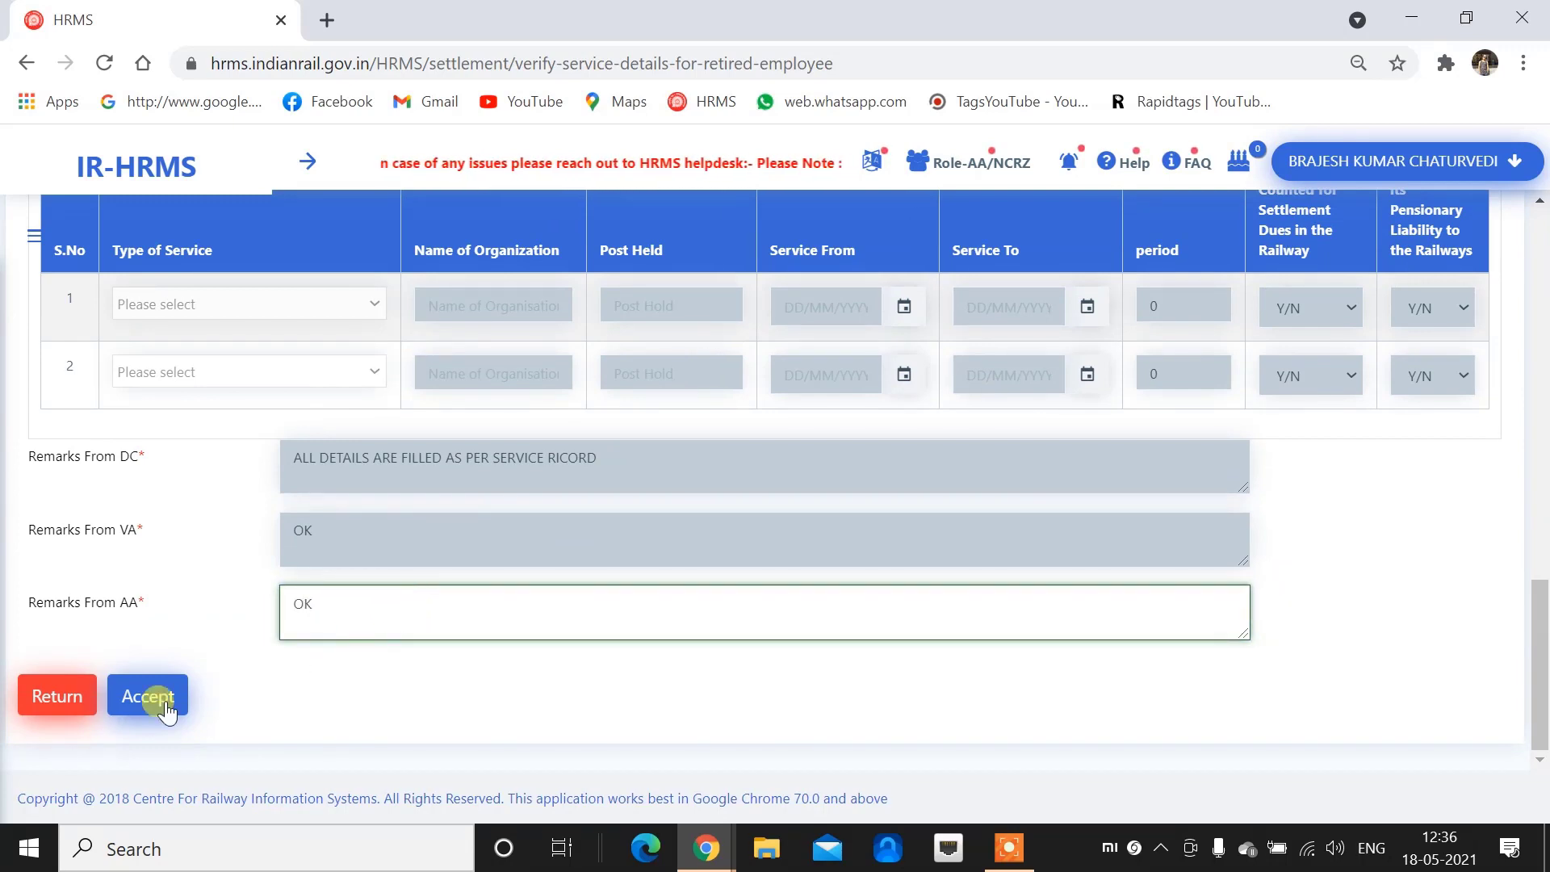
pyautogui.click(137, 695)
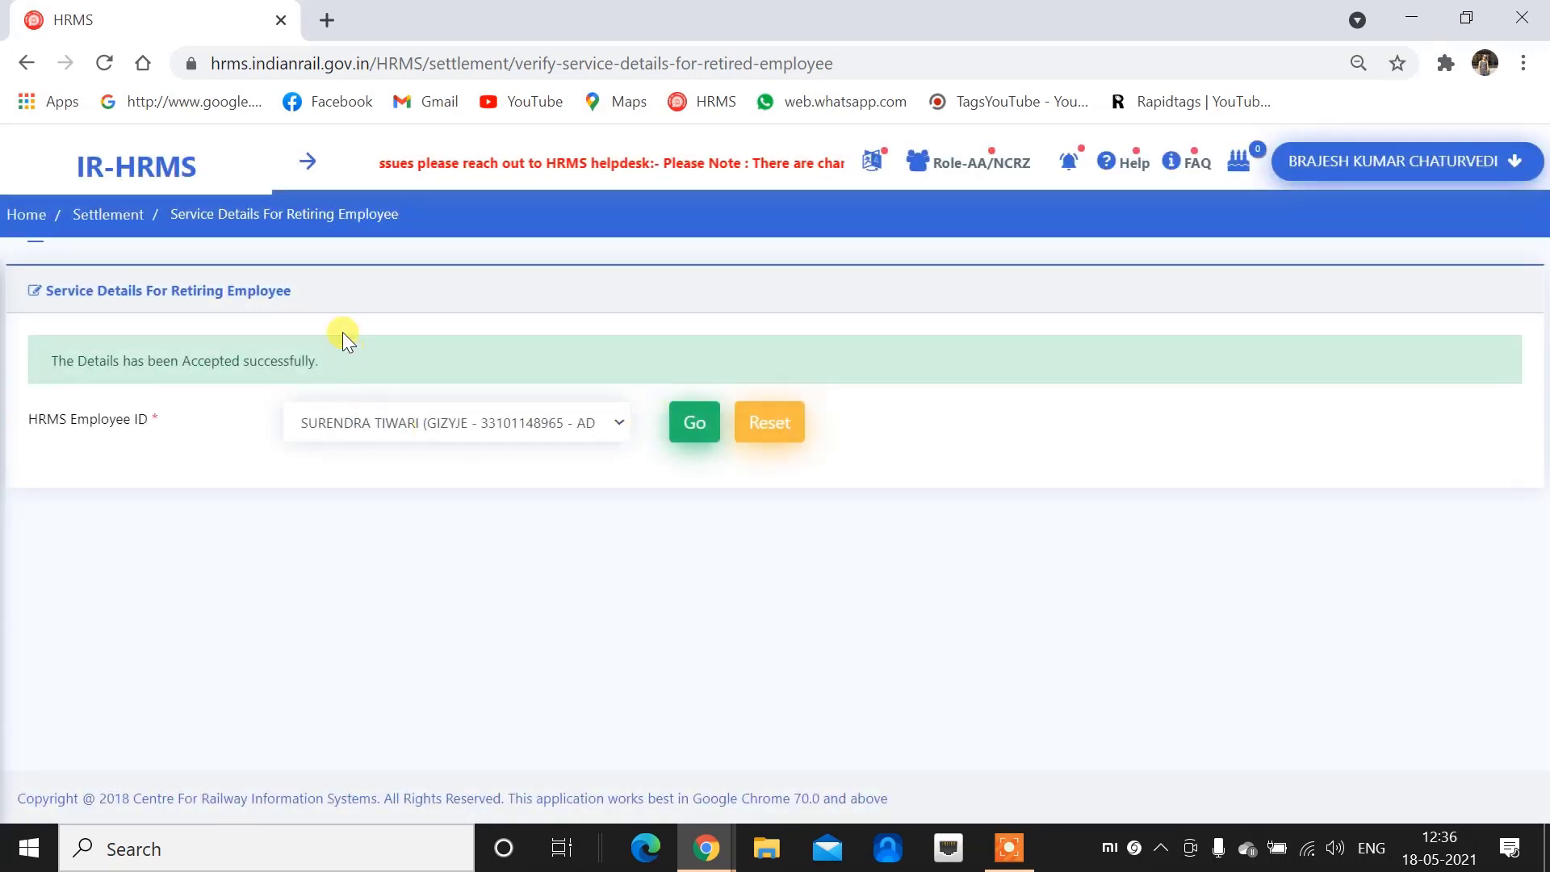
pyautogui.click(307, 161)
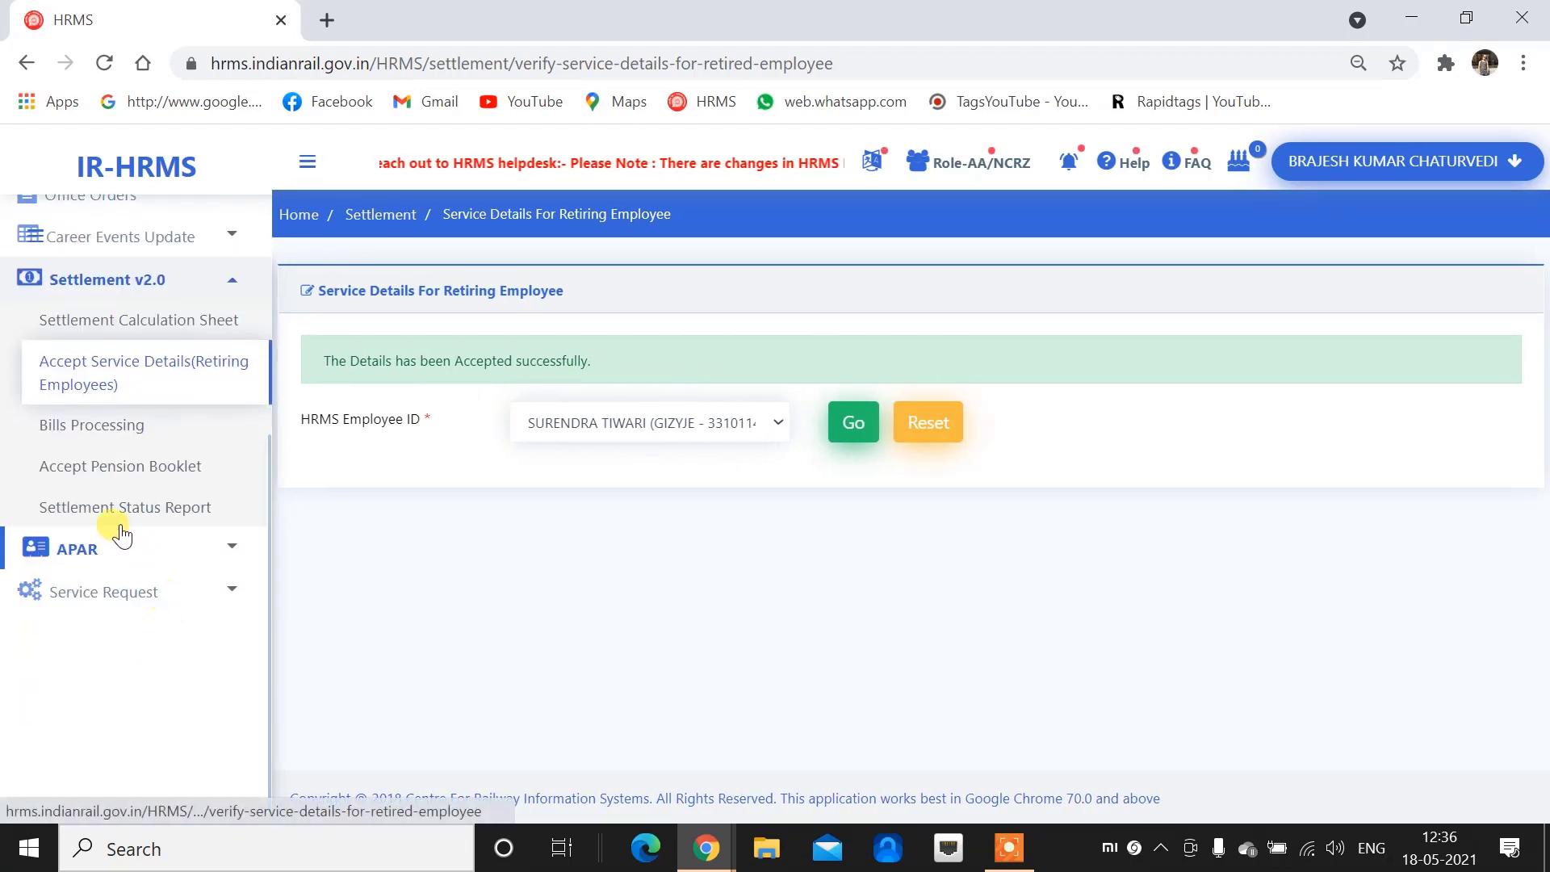
# Filter the Settlement Status Report by the employee's name; AA acceptance shows Done, SDC still Awaited
pyautogui.click(135, 505)
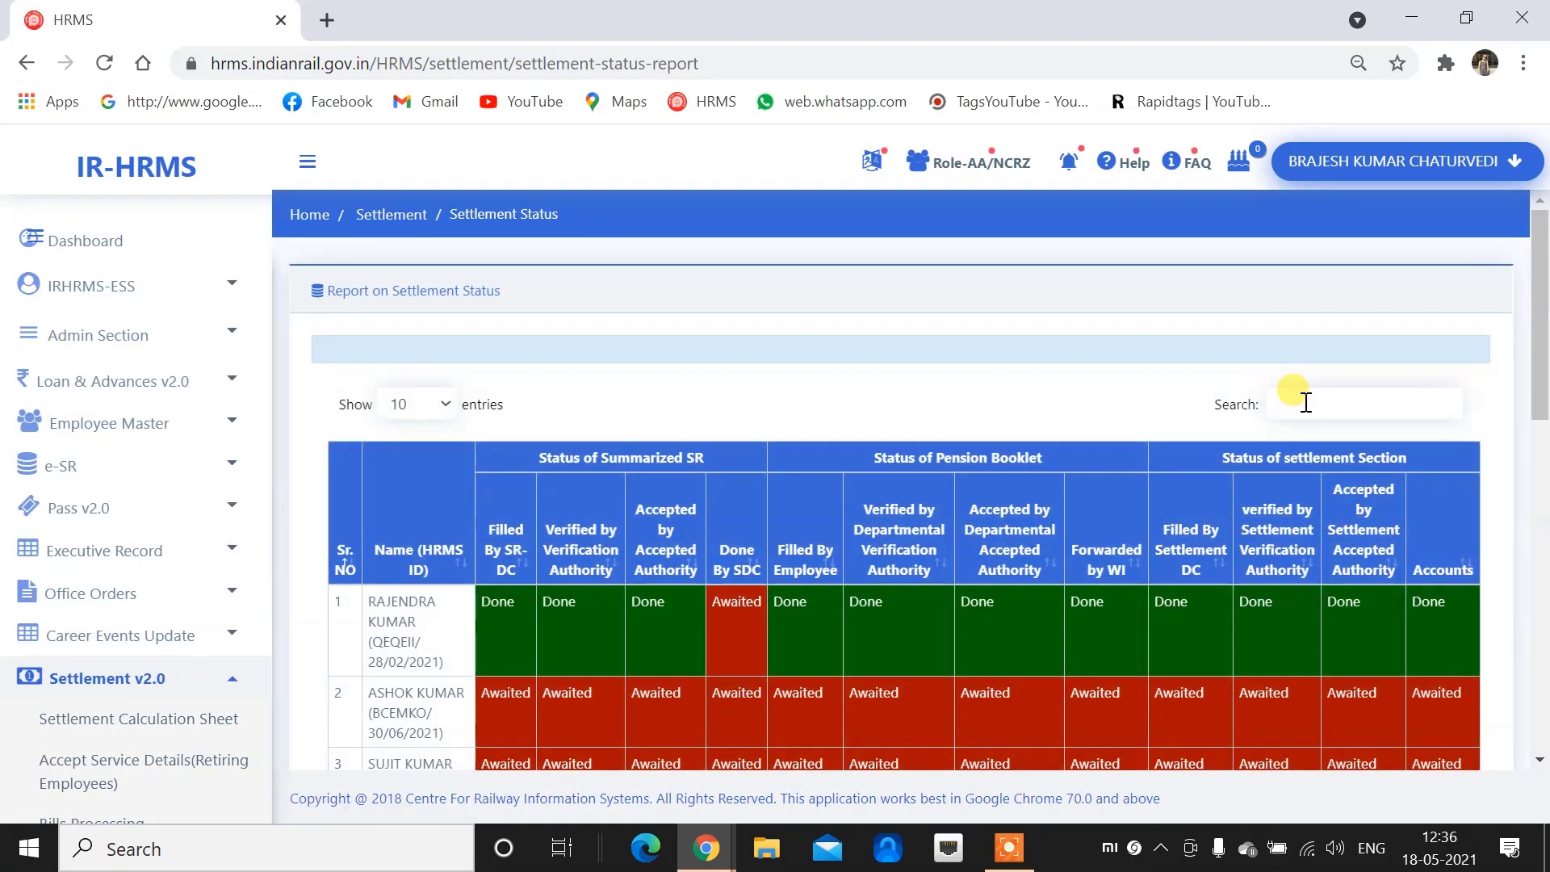
pyautogui.click(1304, 402)
pyautogui.write('Sure')
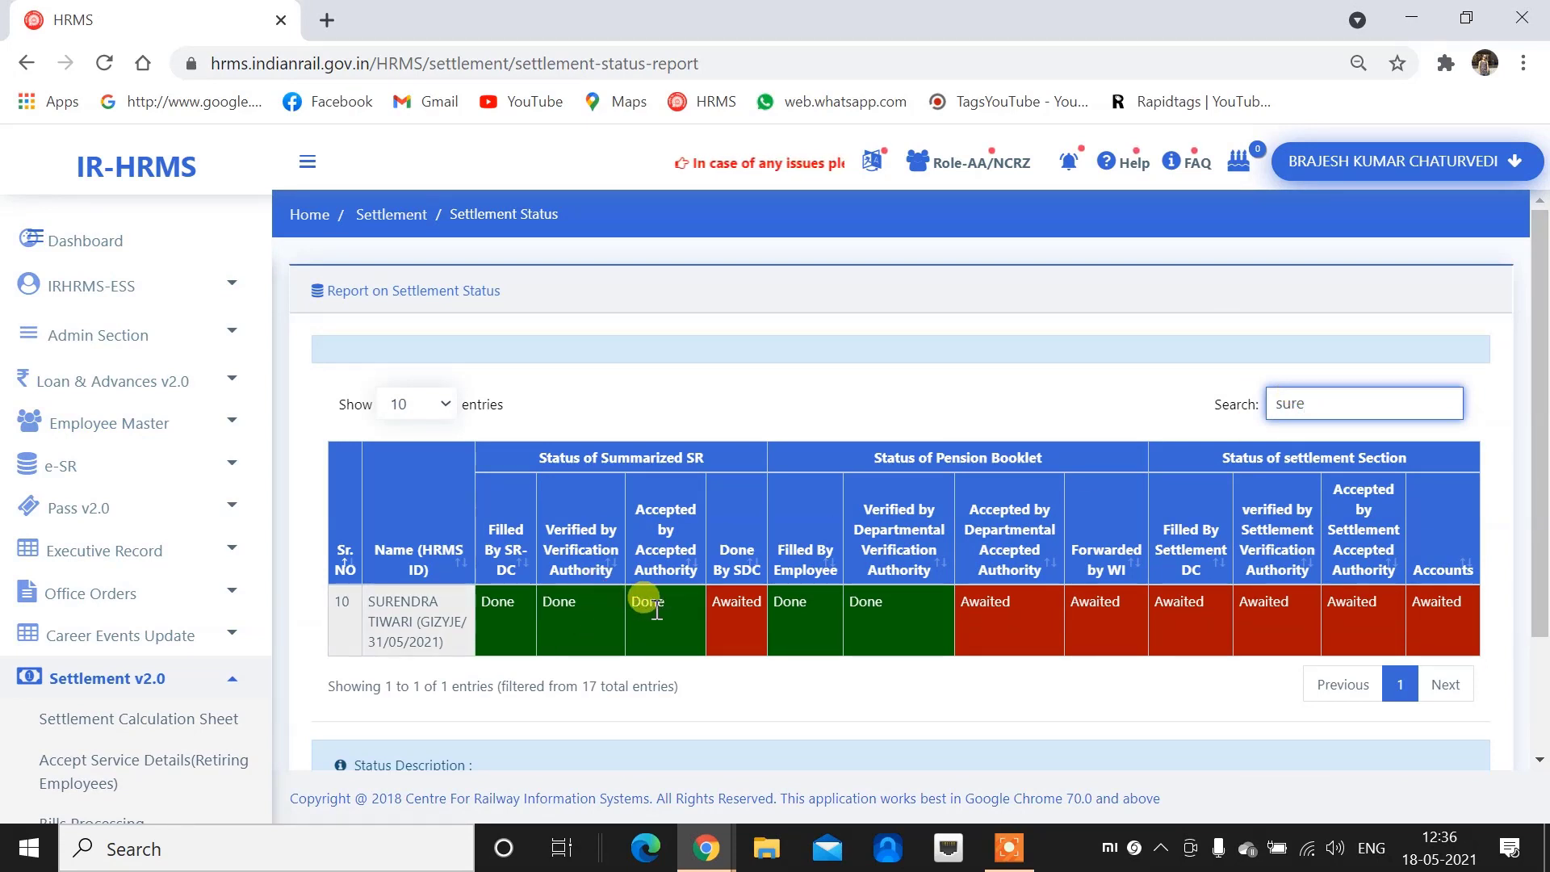
pyautogui.doubleClick(630, 607)
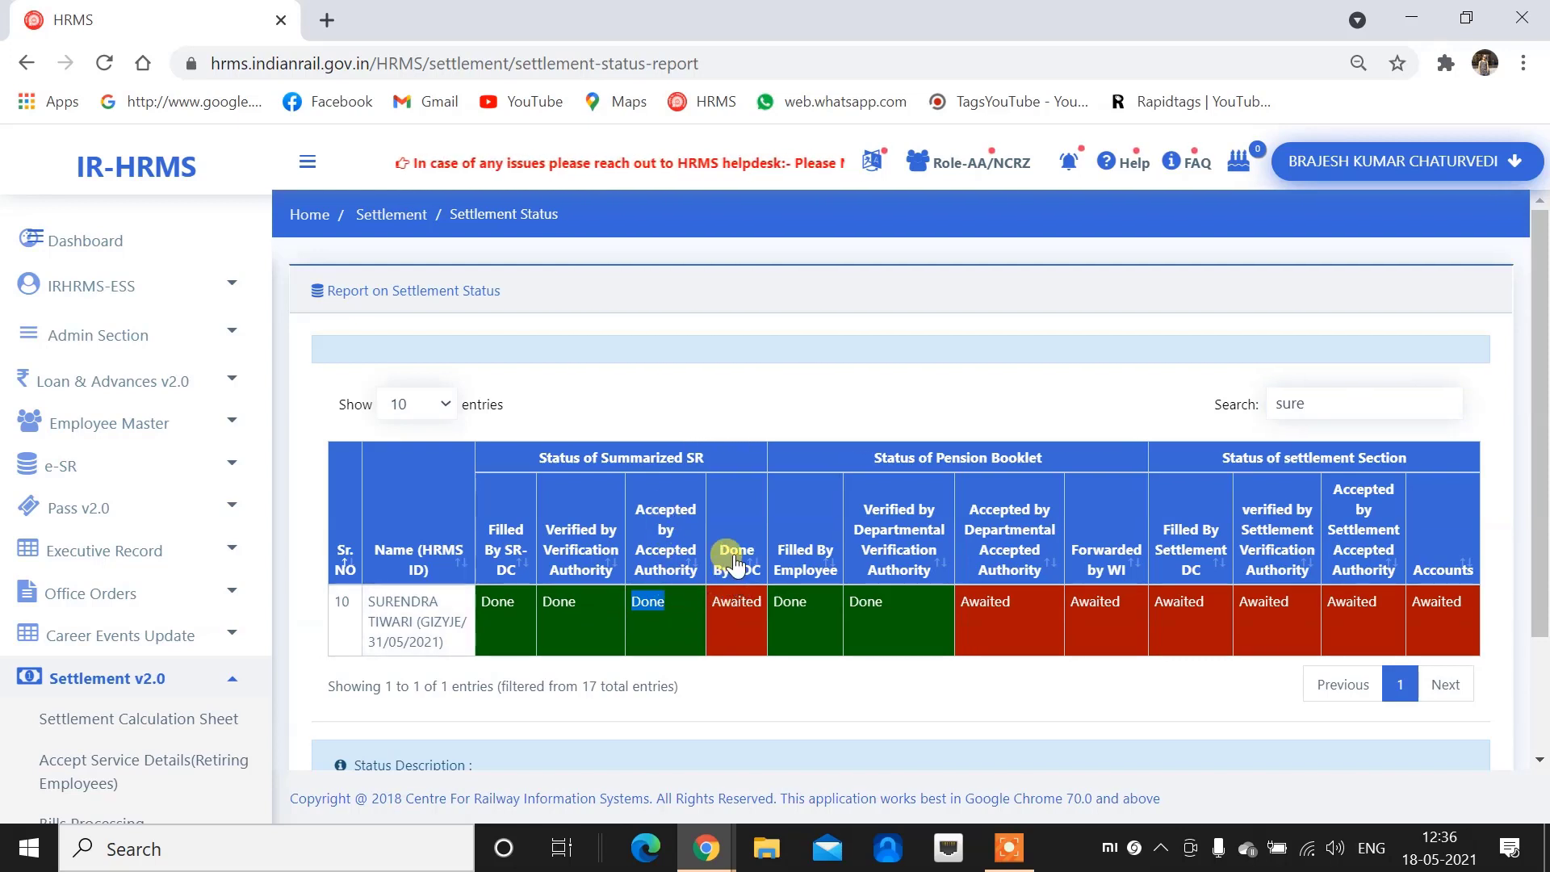
pyautogui.moveTo(723, 608); pyautogui.dragTo(749, 618)
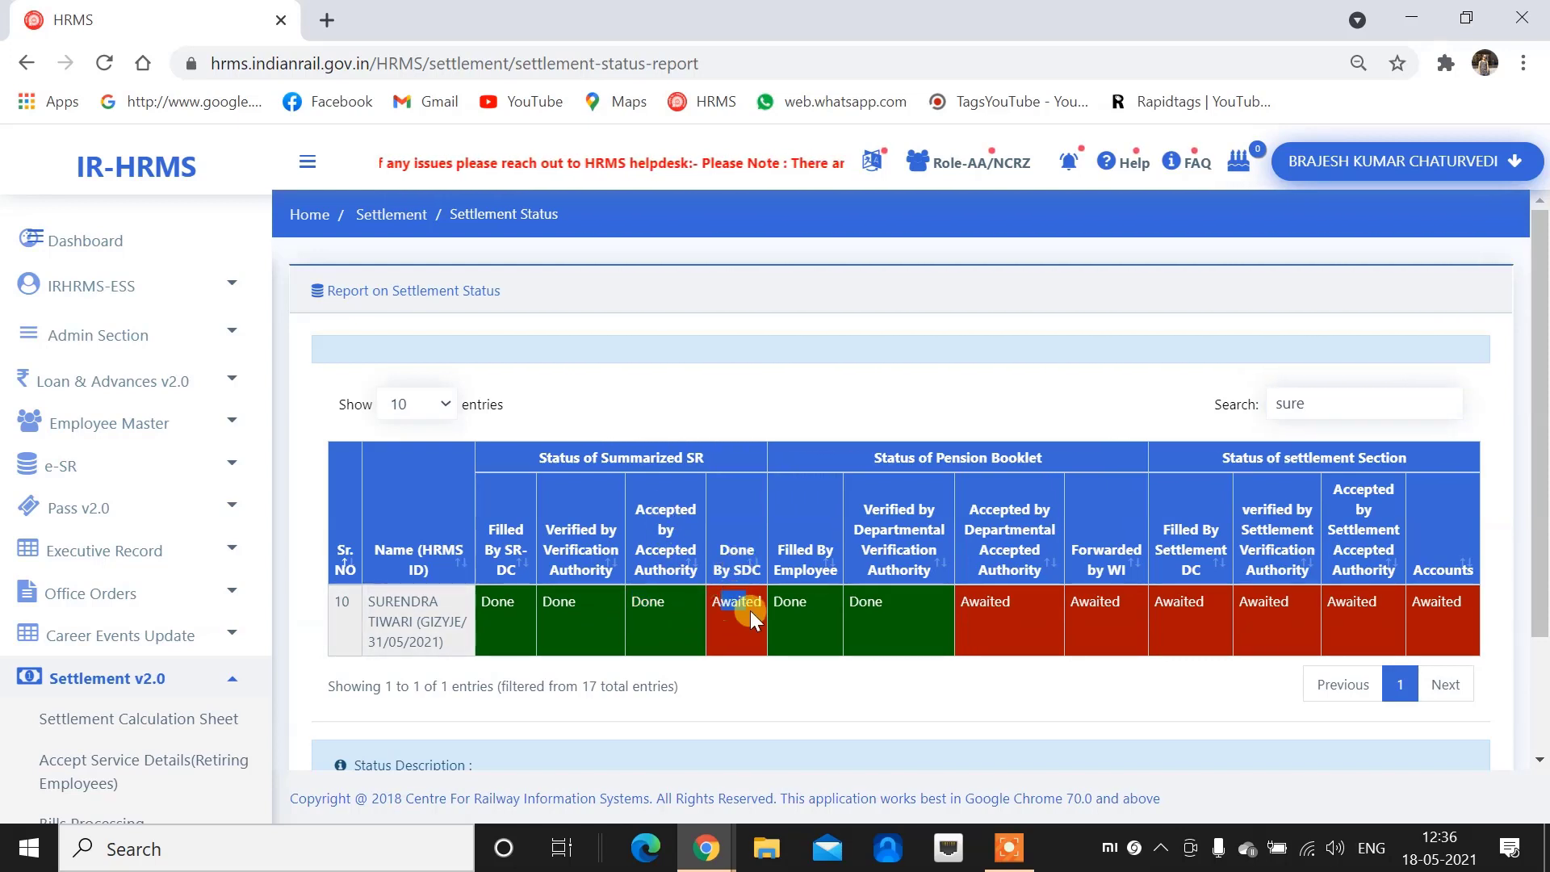